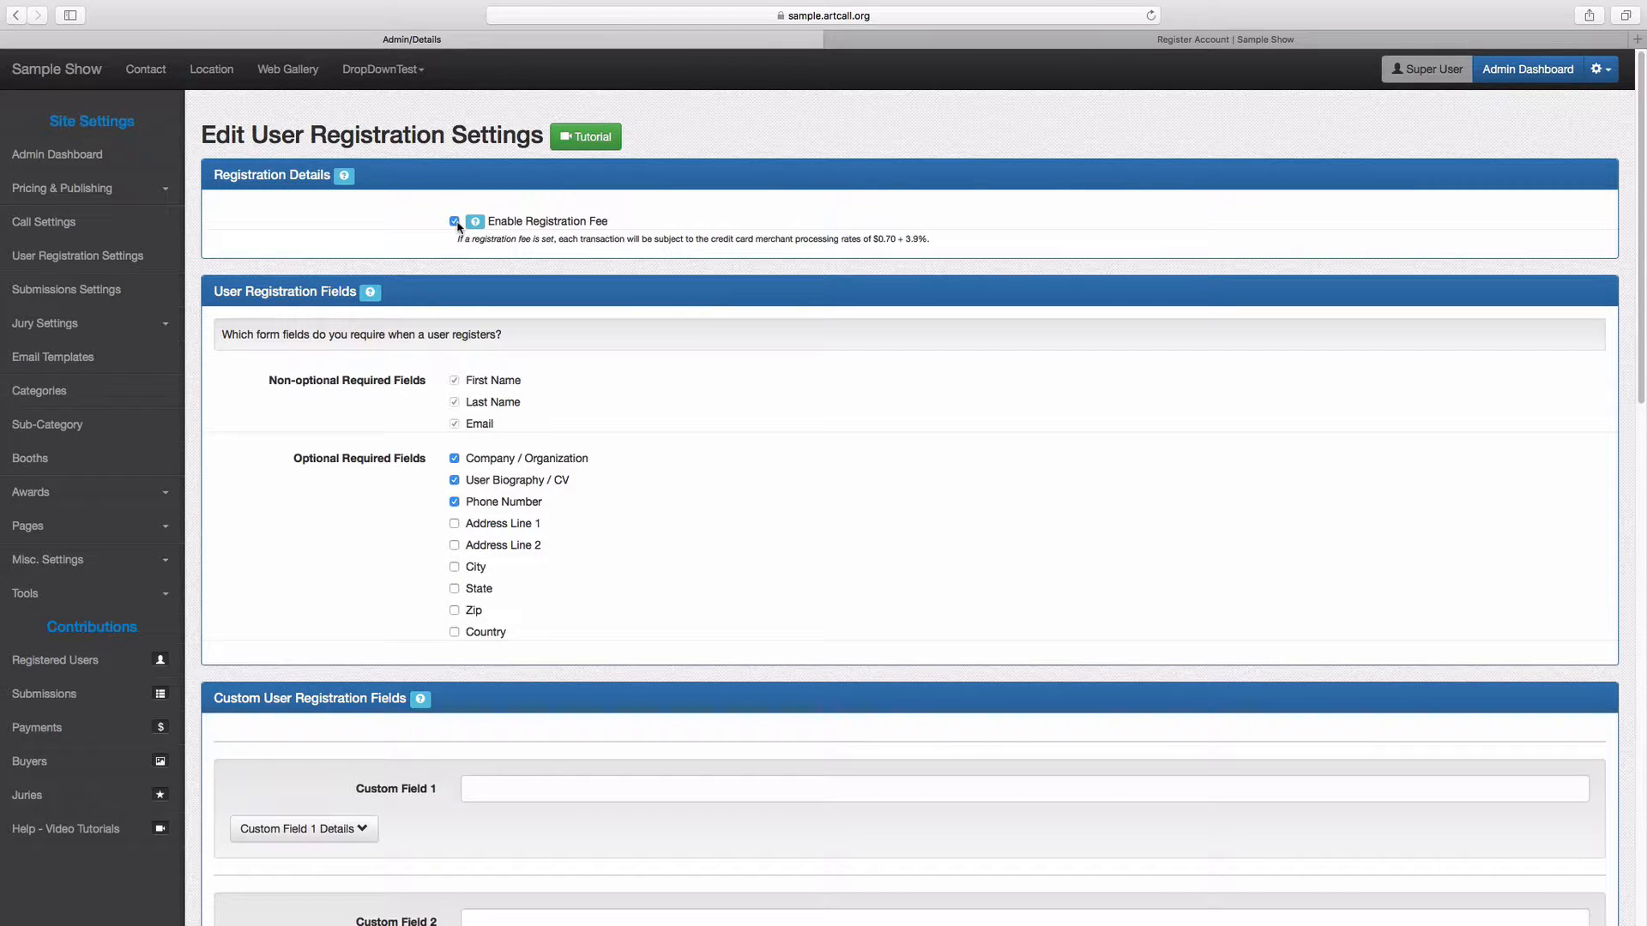
Disable the registration fee in the registration details and view the Pricing & Publishing options
left_click(455, 222)
left_click(455, 222)
left_click(162, 199)
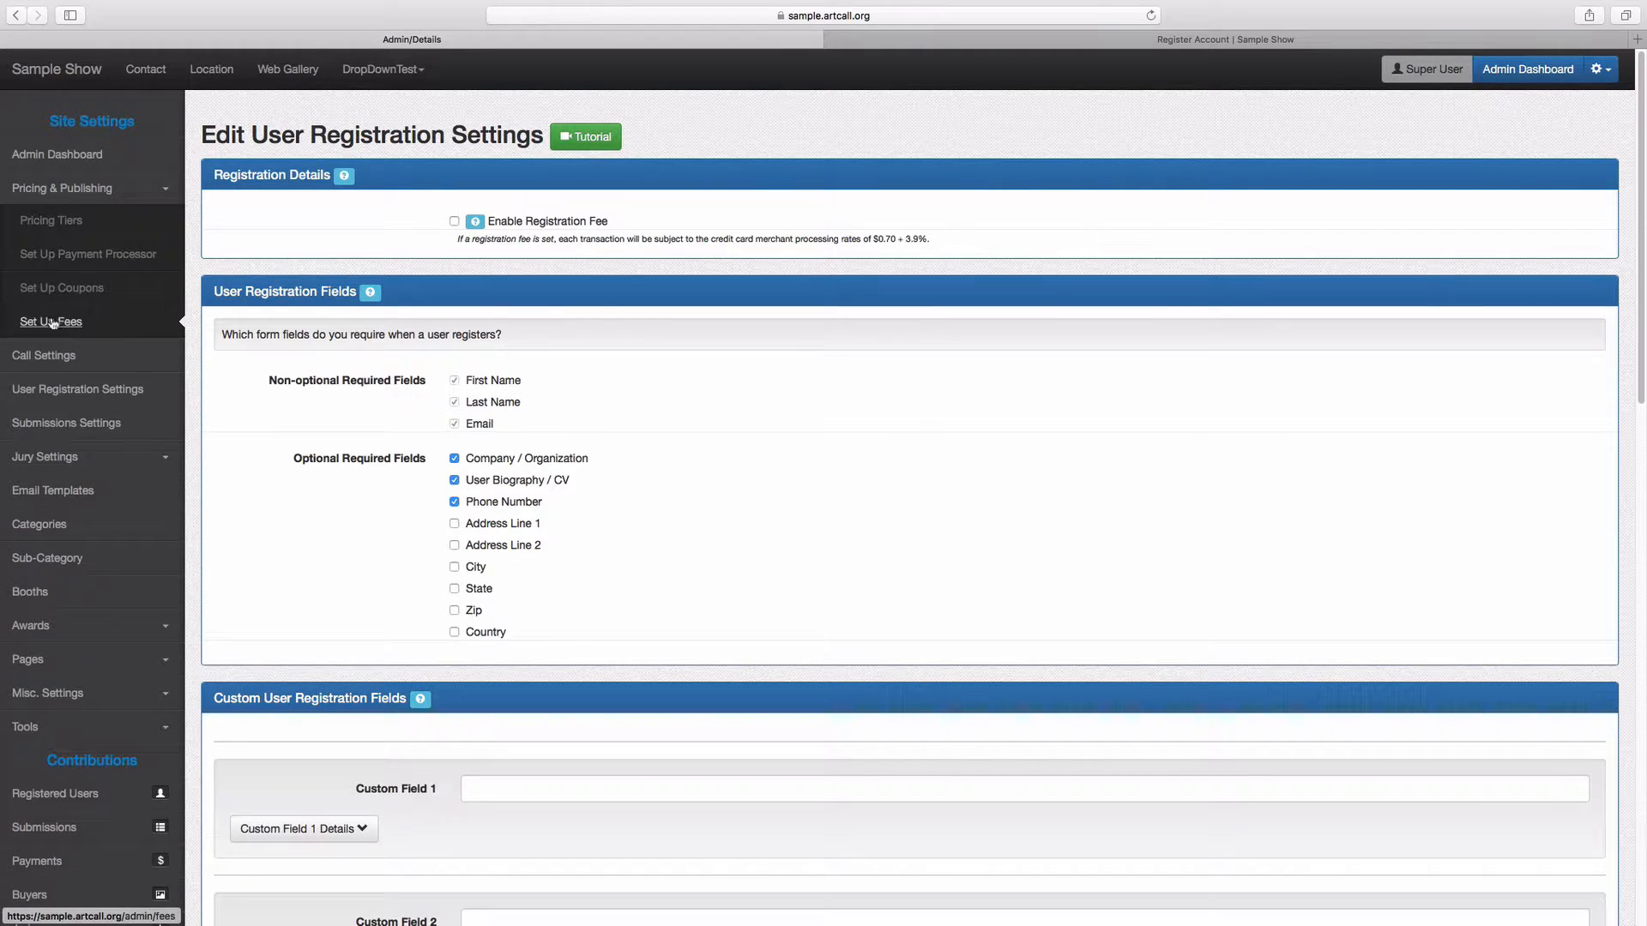
left_click(64, 187)
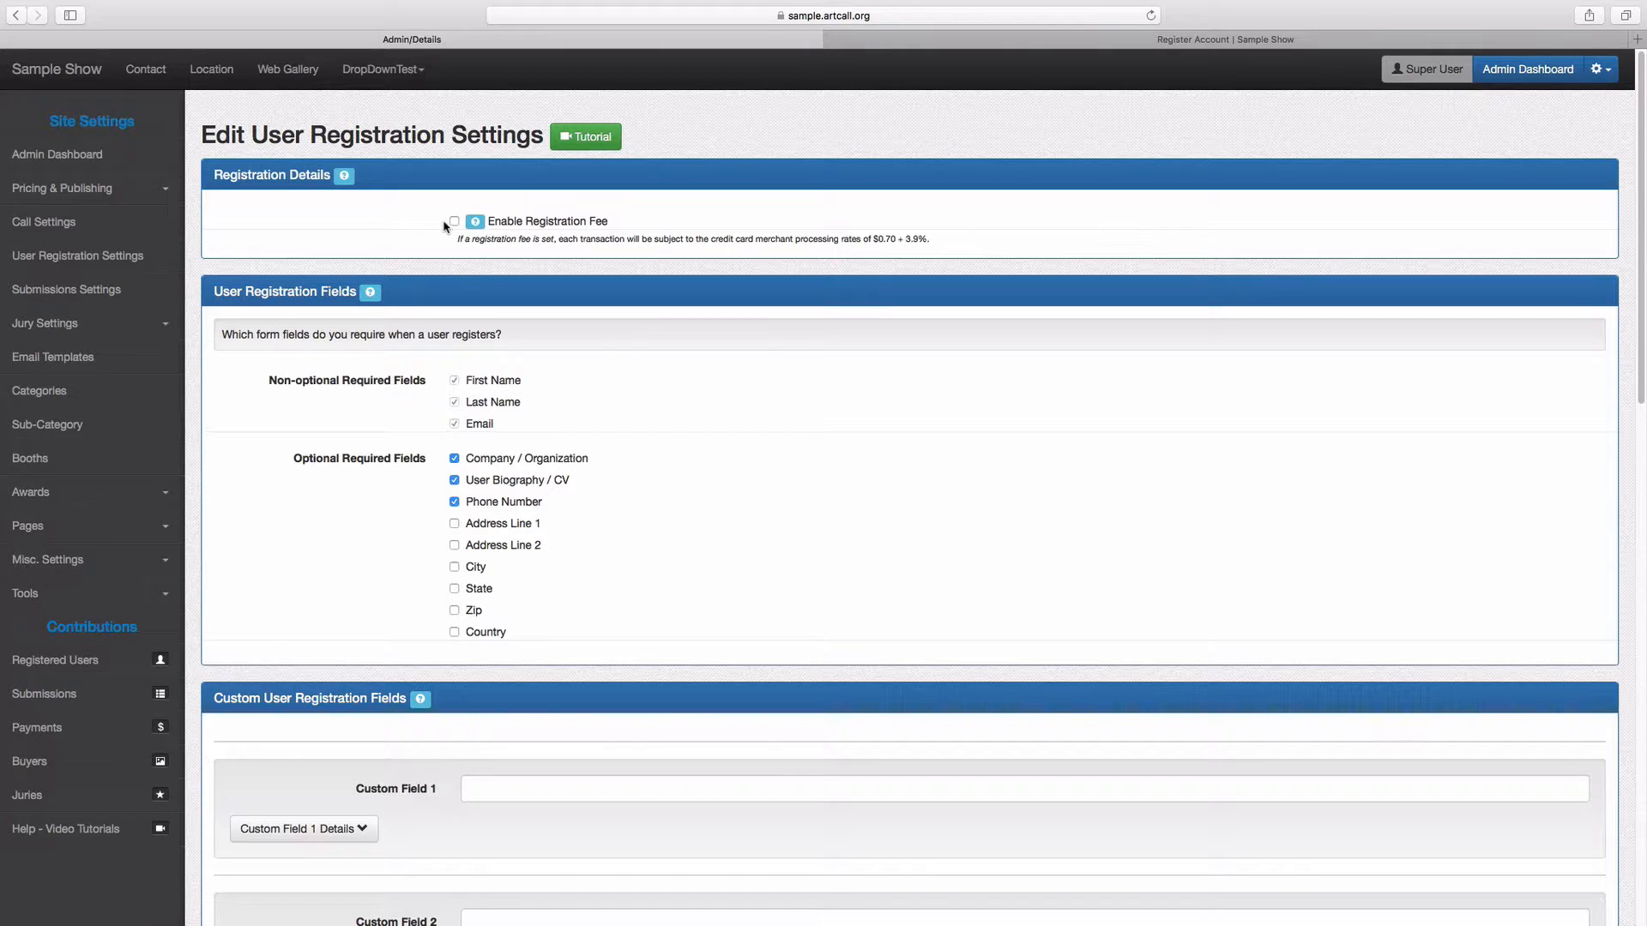
Require Company / Organization, User Biography / CV and Phone Number at registration, and save the user registration settings
scroll(494, 283, "down", 1)
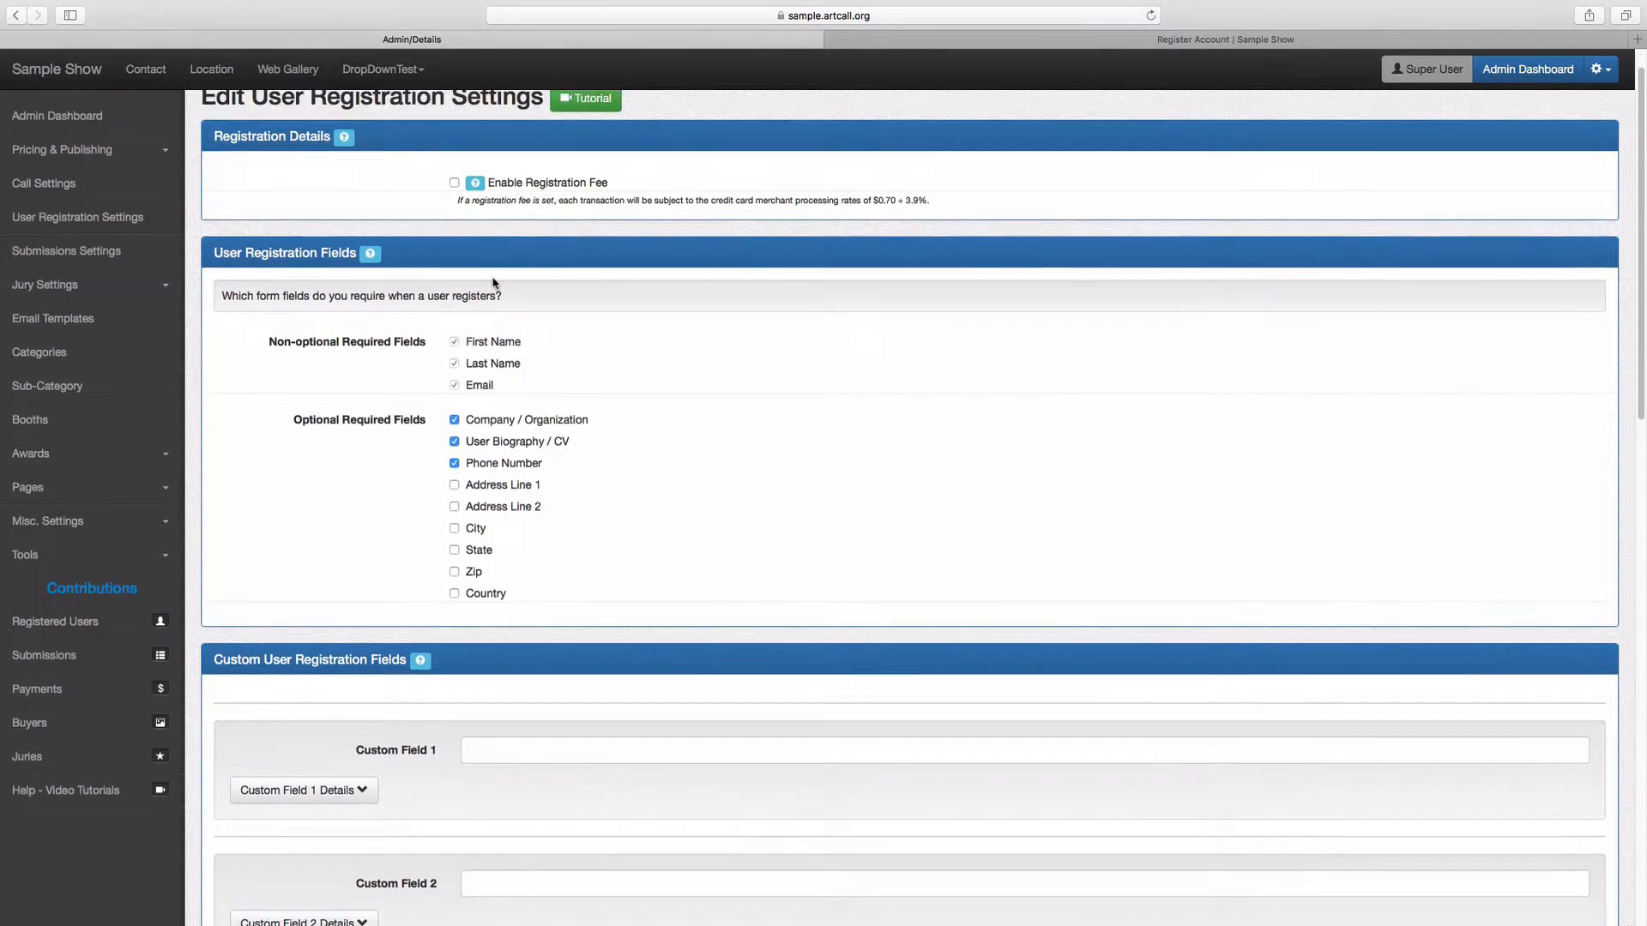
scroll(495, 283, "down", 1)
scroll(494, 283, "down", 1)
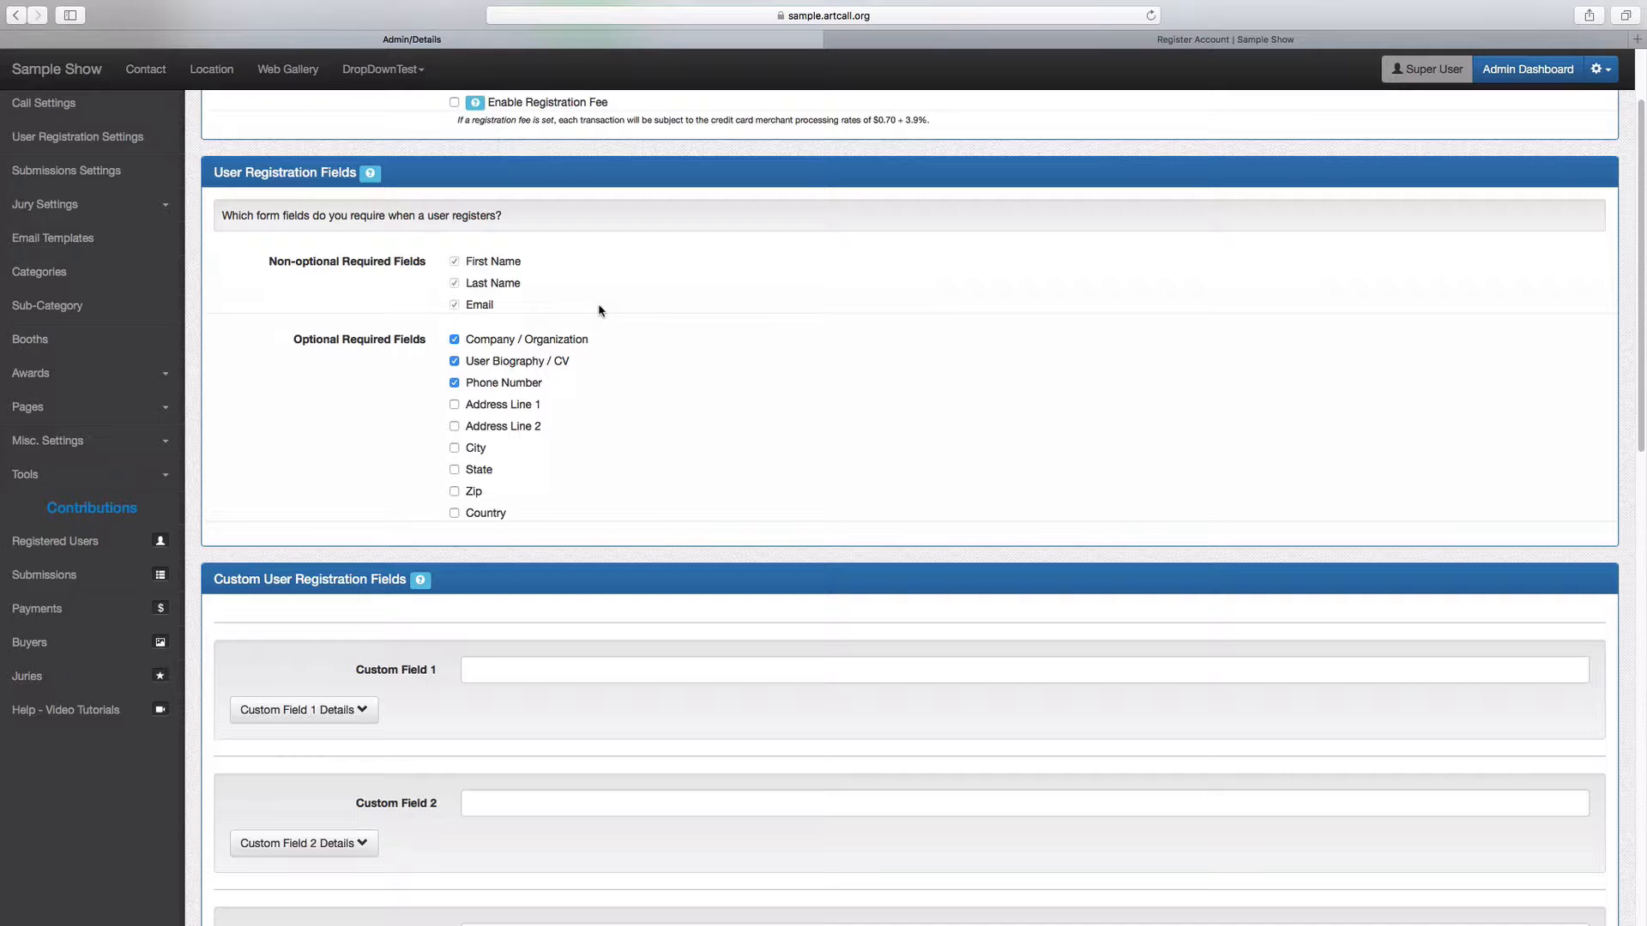
left_click(455, 340)
left_click(454, 384)
left_click(455, 341)
left_click(455, 361)
left_click(455, 384)
scroll(493, 415, "down", 10)
left_click(464, 840)
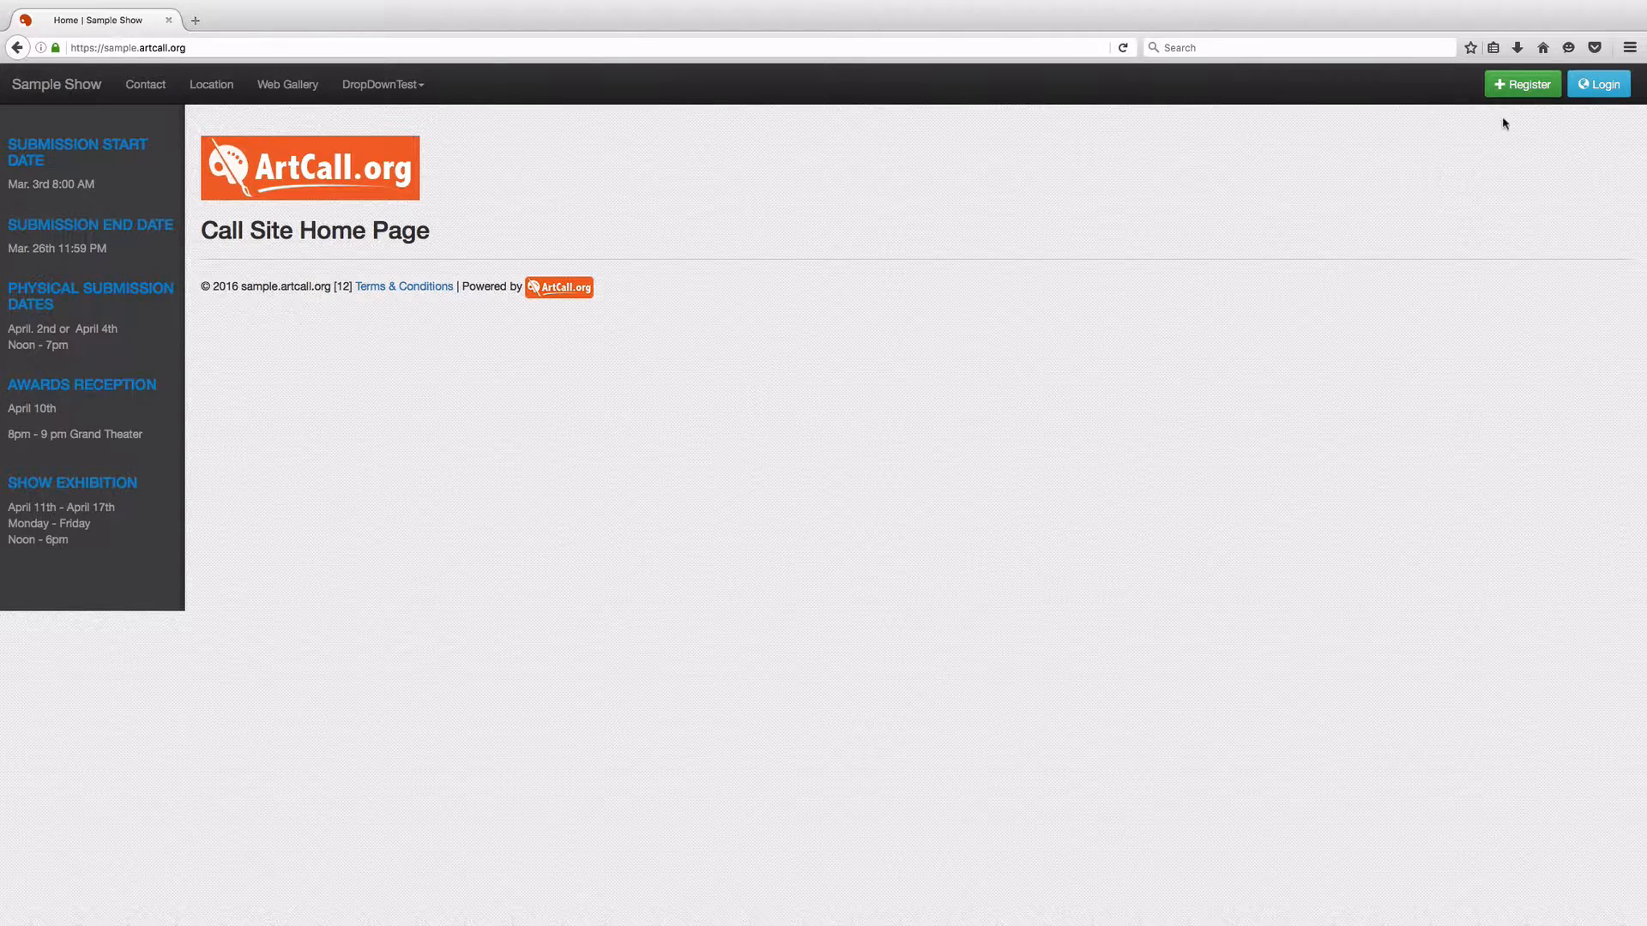
Switch to Firefox, open the call site's registration form and go through its name, company, biography and phone number fields
left_click(1510, 90)
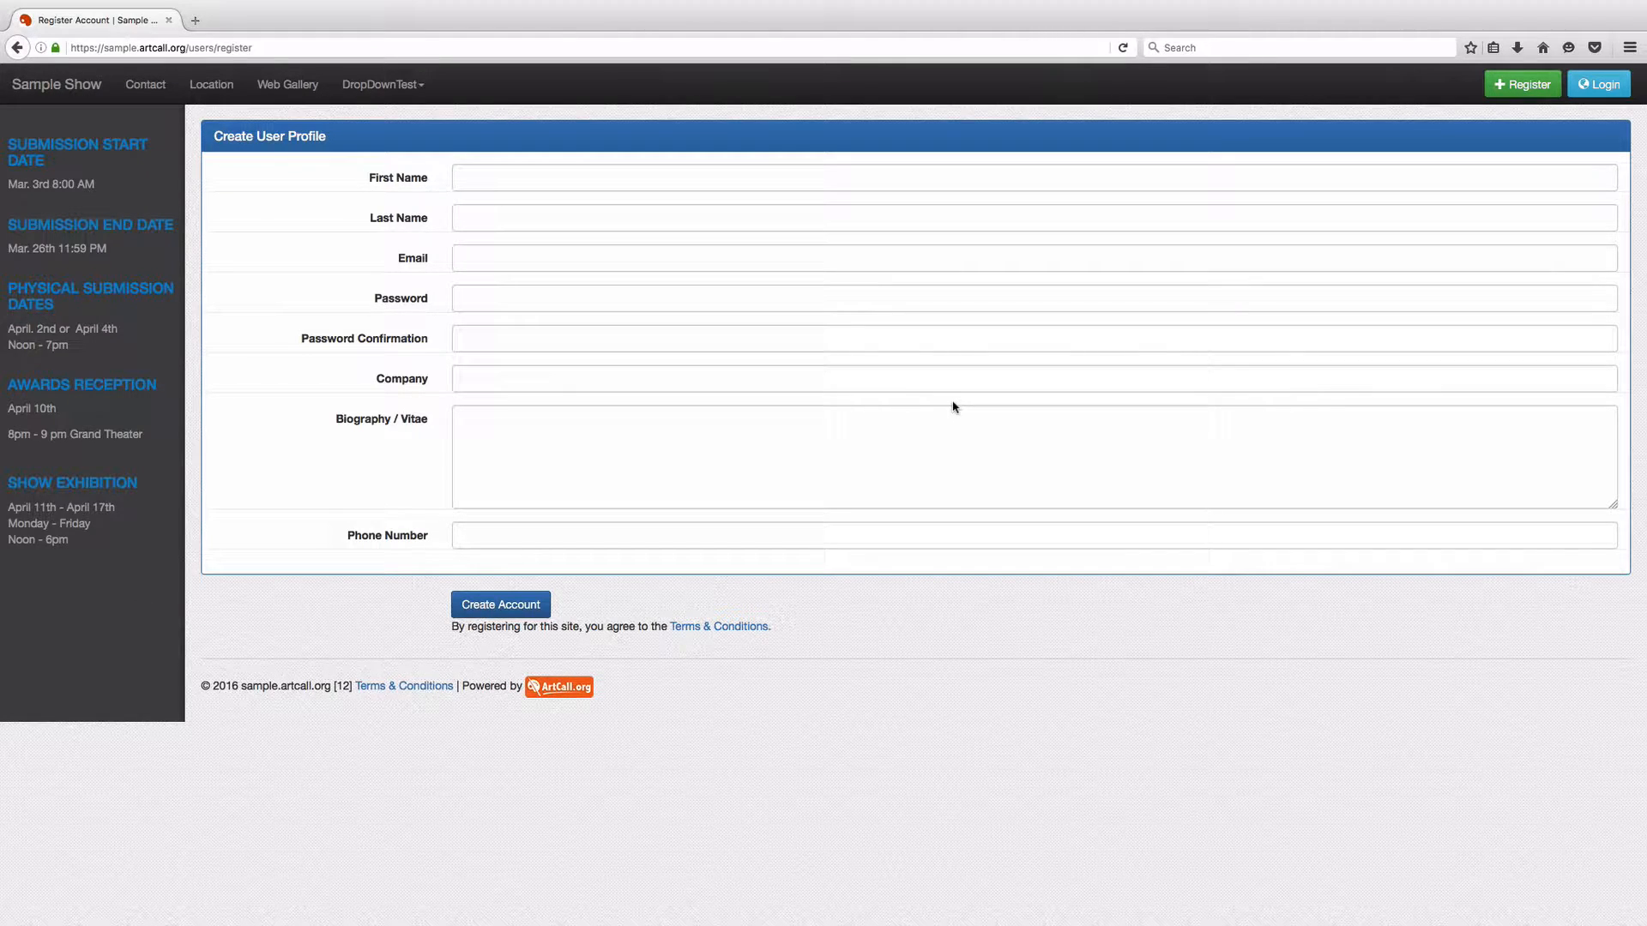
left_click(482, 178)
left_click(480, 214)
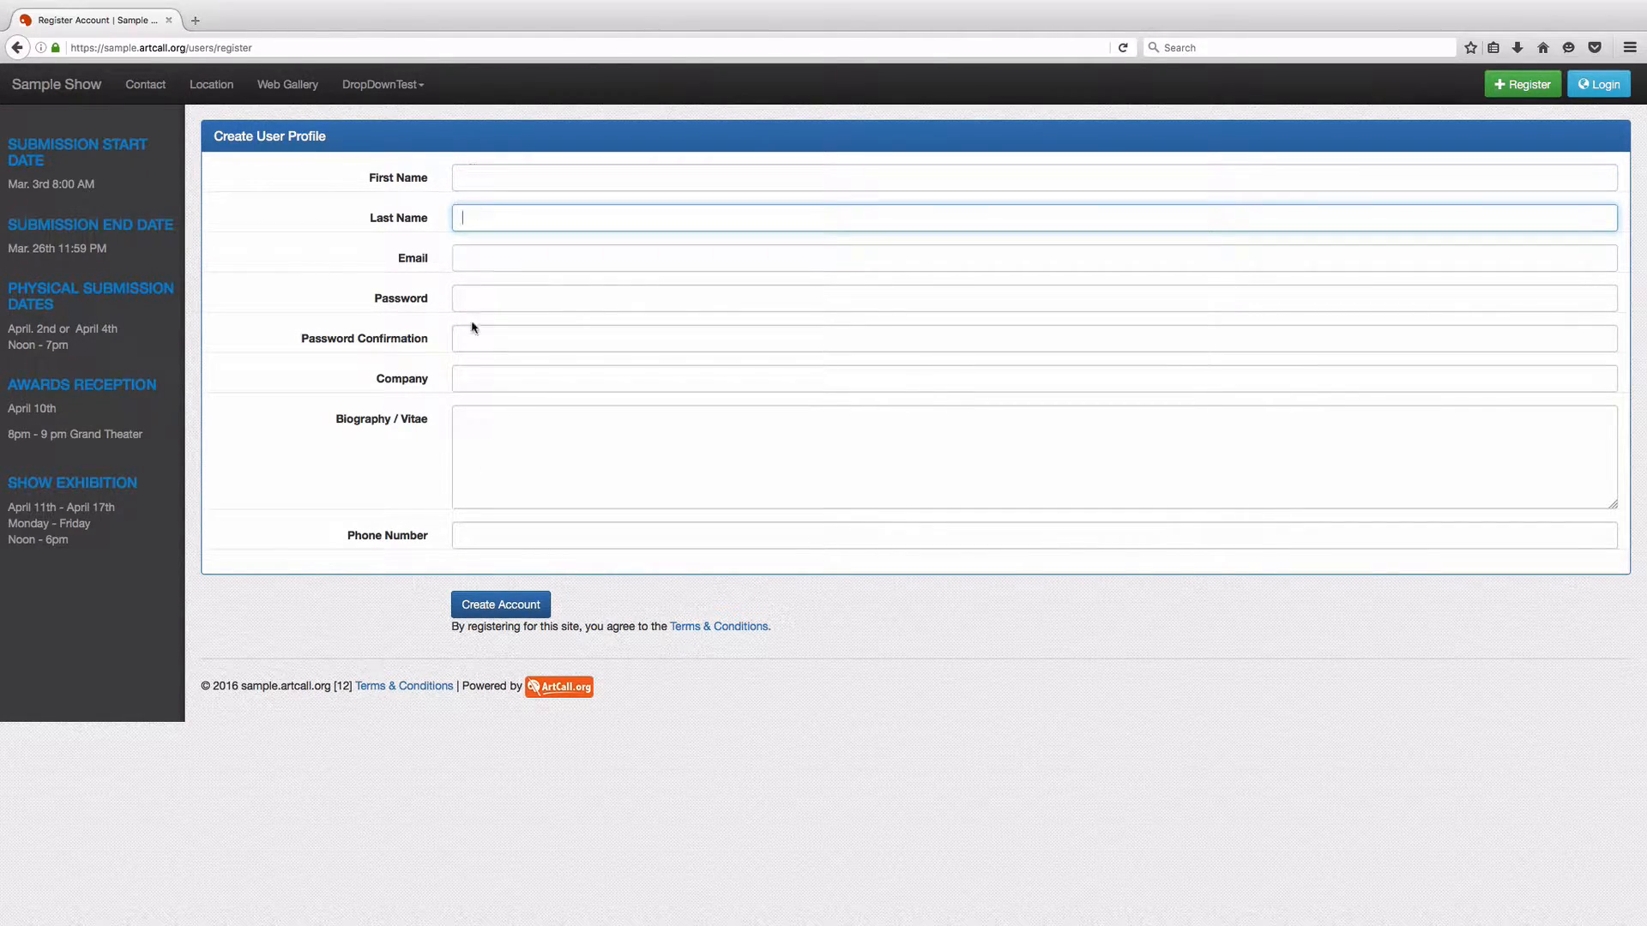
left_click(403, 381)
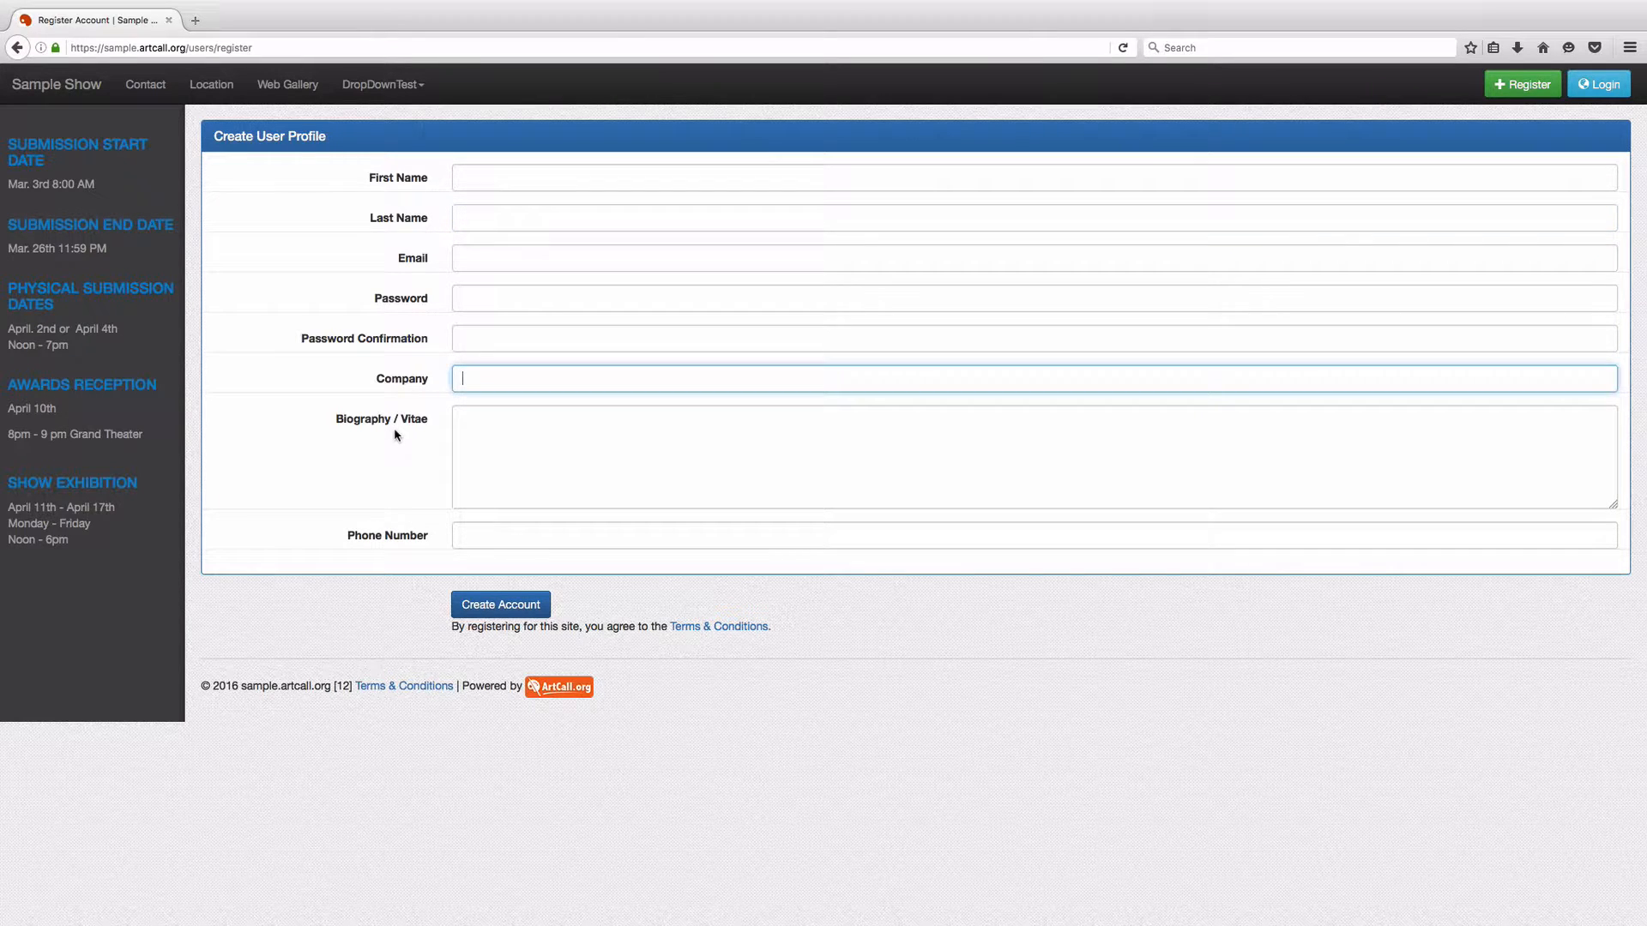
left_click(400, 433)
left_click(459, 536)
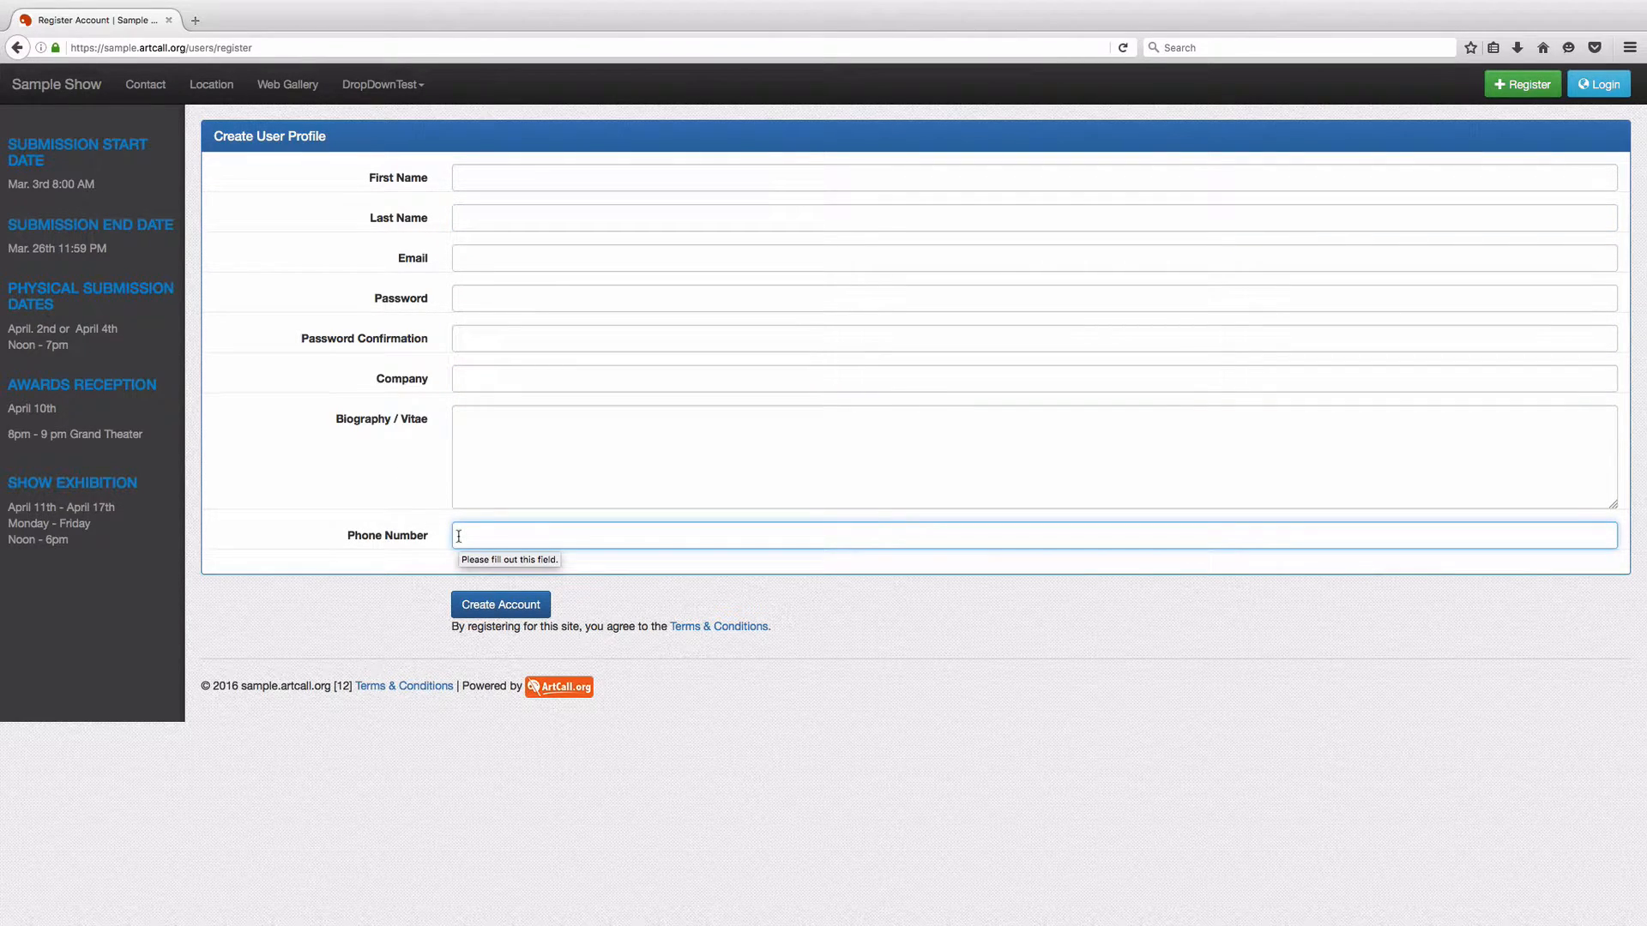
Try to create an account with the form empty, and again with only a first name entered
left_click(507, 610)
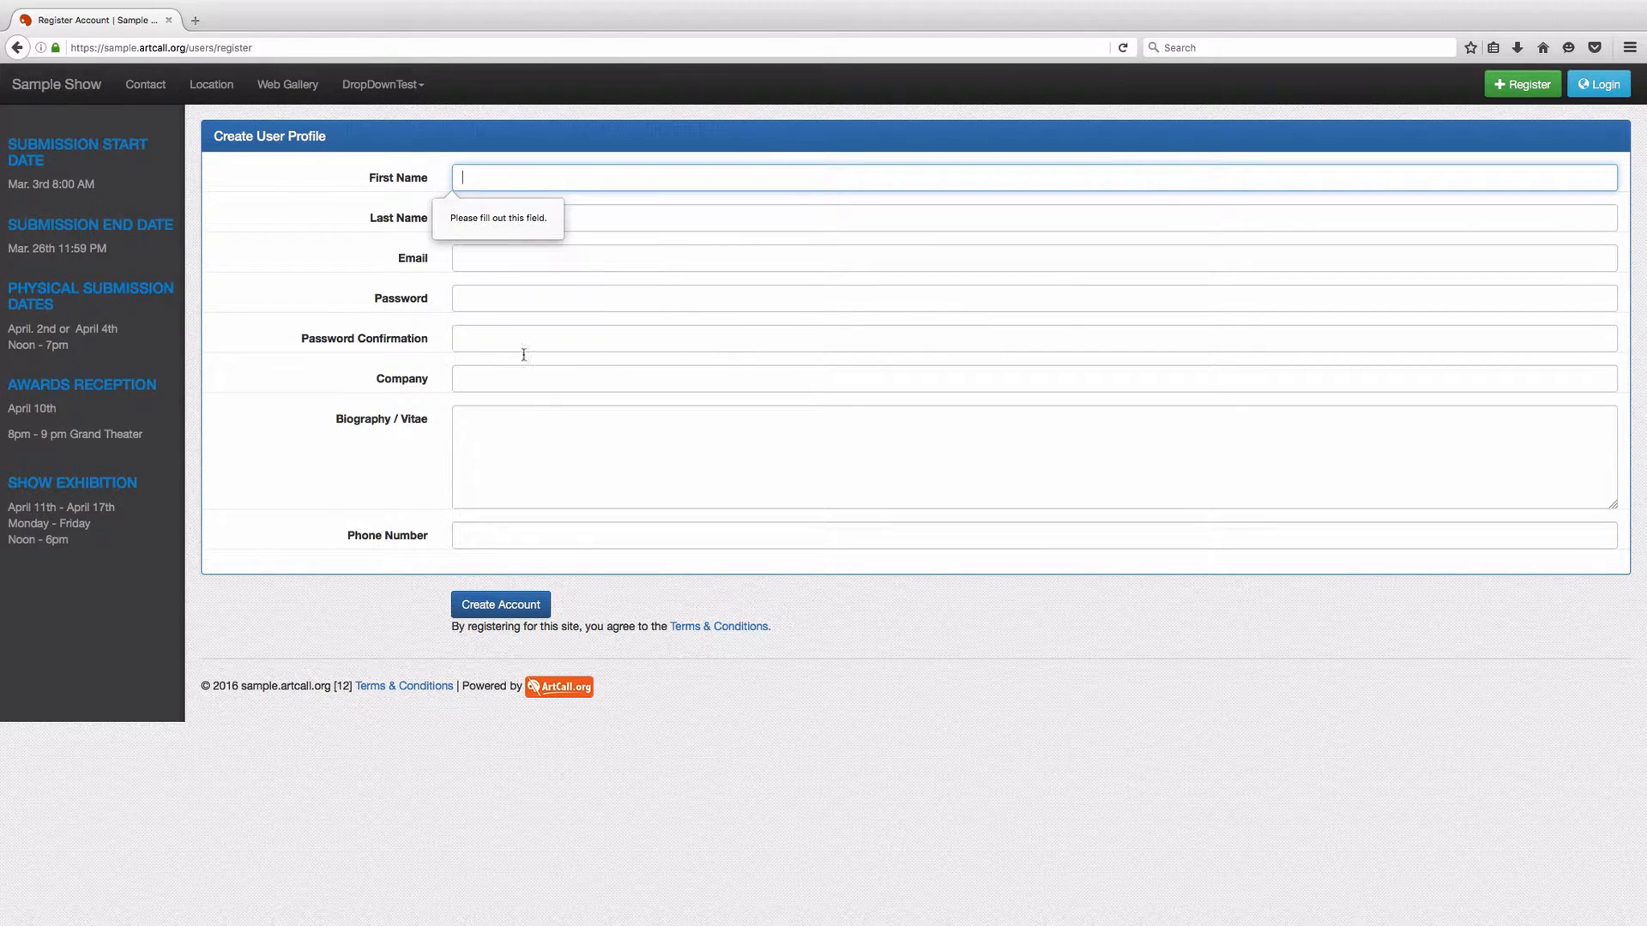
type("Andrew")
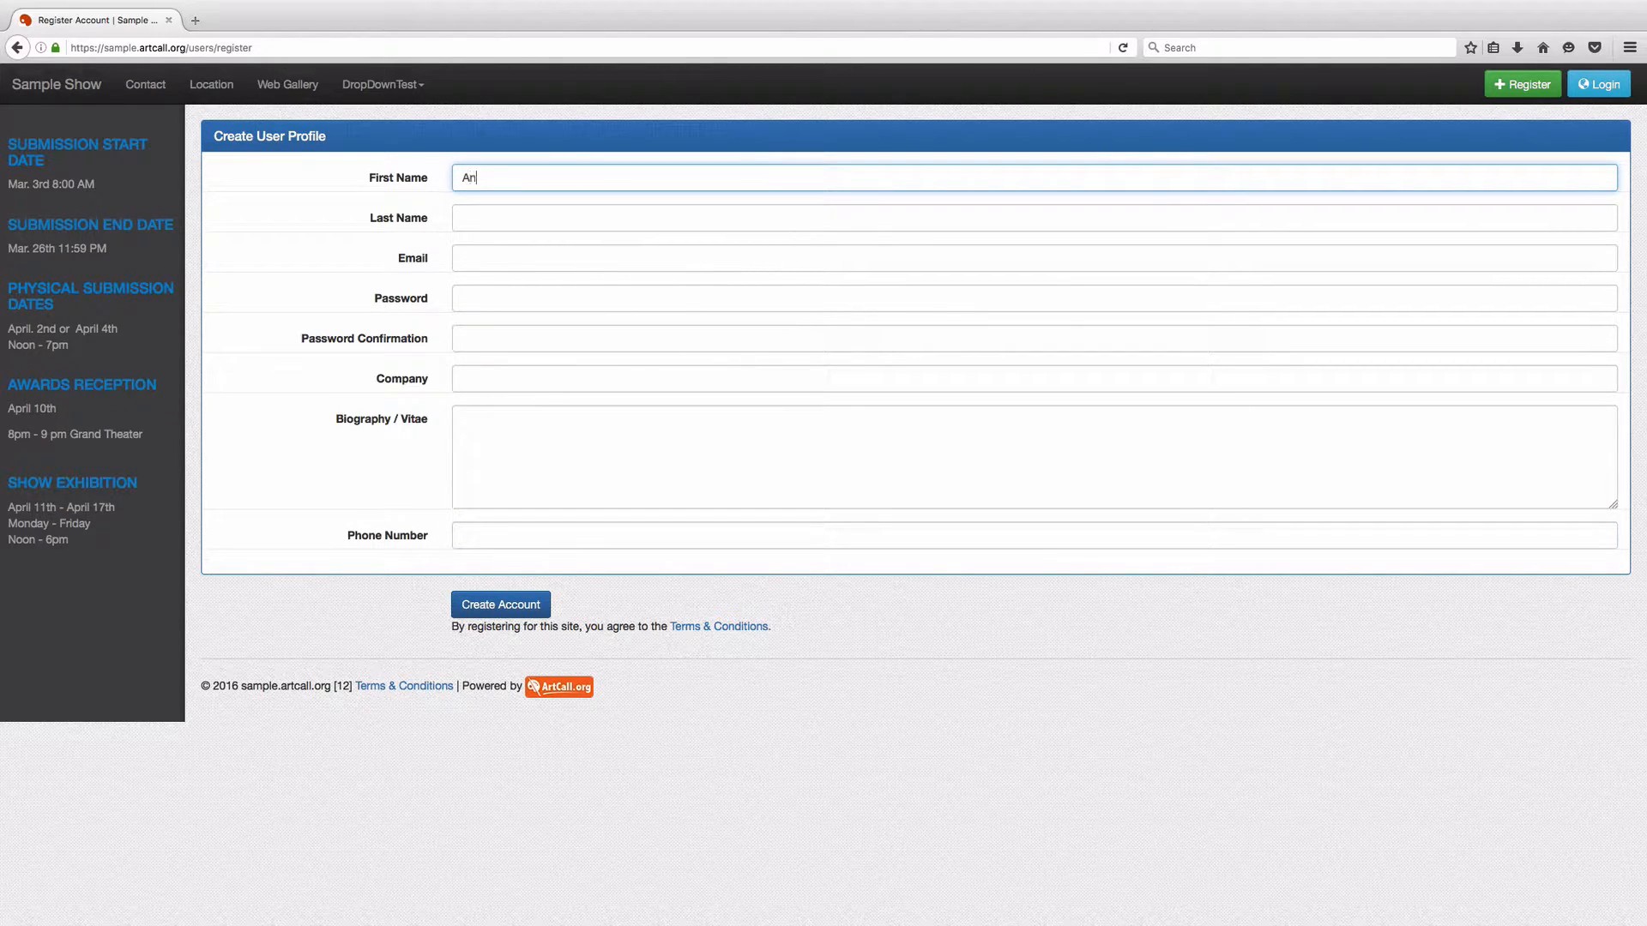
left_click(510, 603)
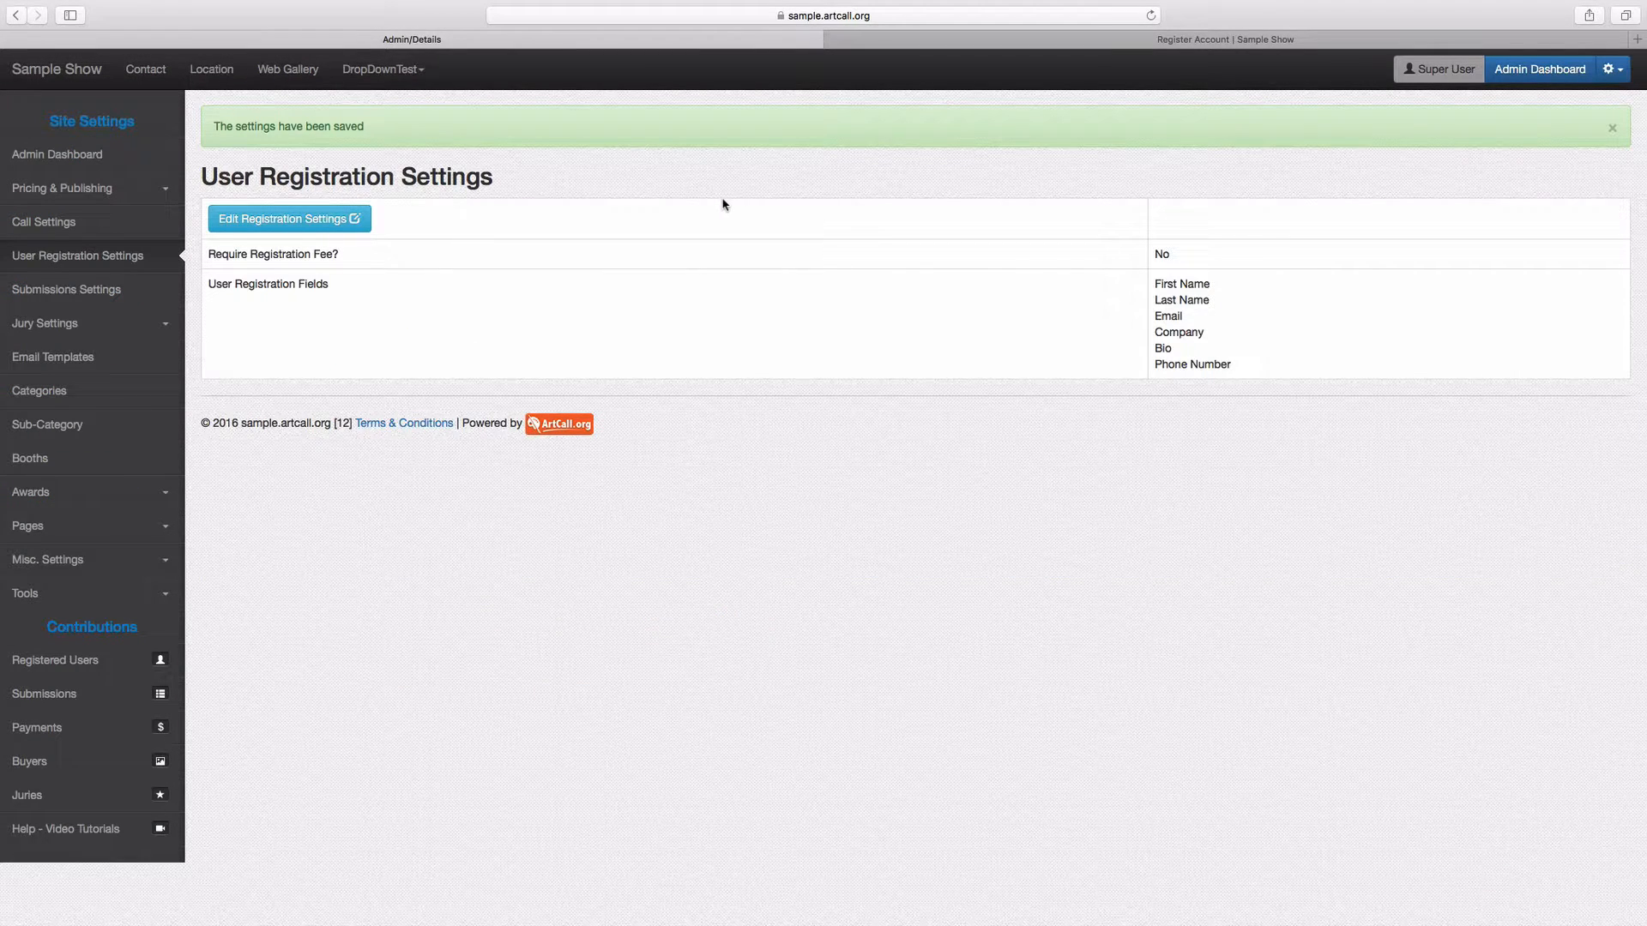
Switch to Safari, open the user registration settings for editing and examine the optional fields and the custom user registration fields
left_click(292, 226)
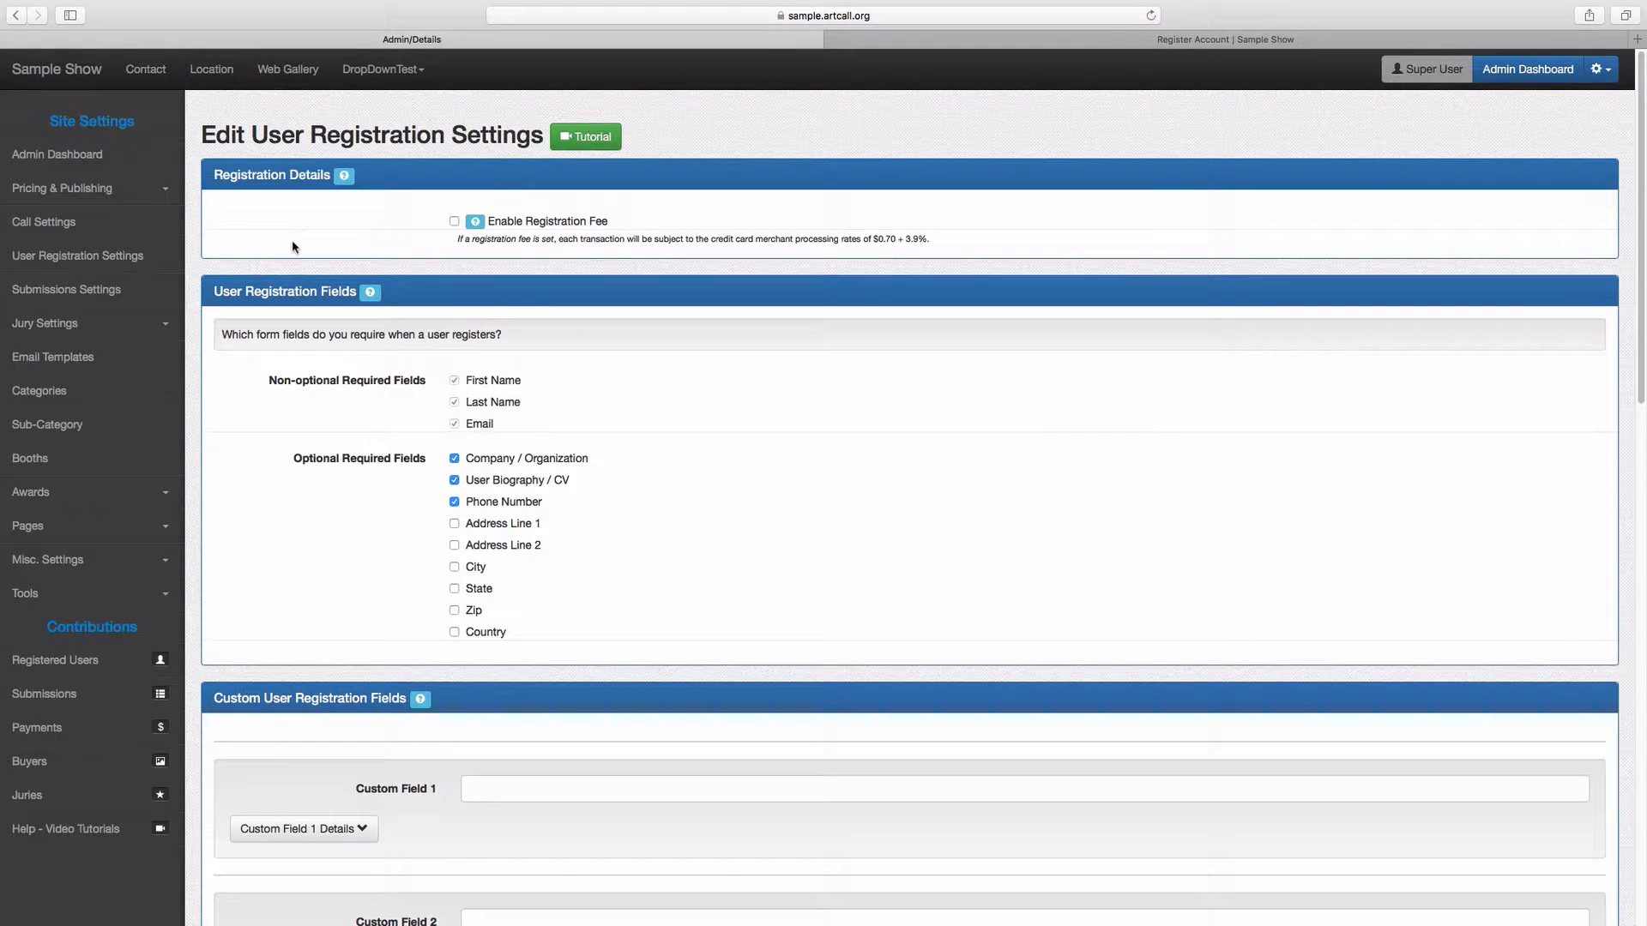
scroll(280, 294, "down", 3)
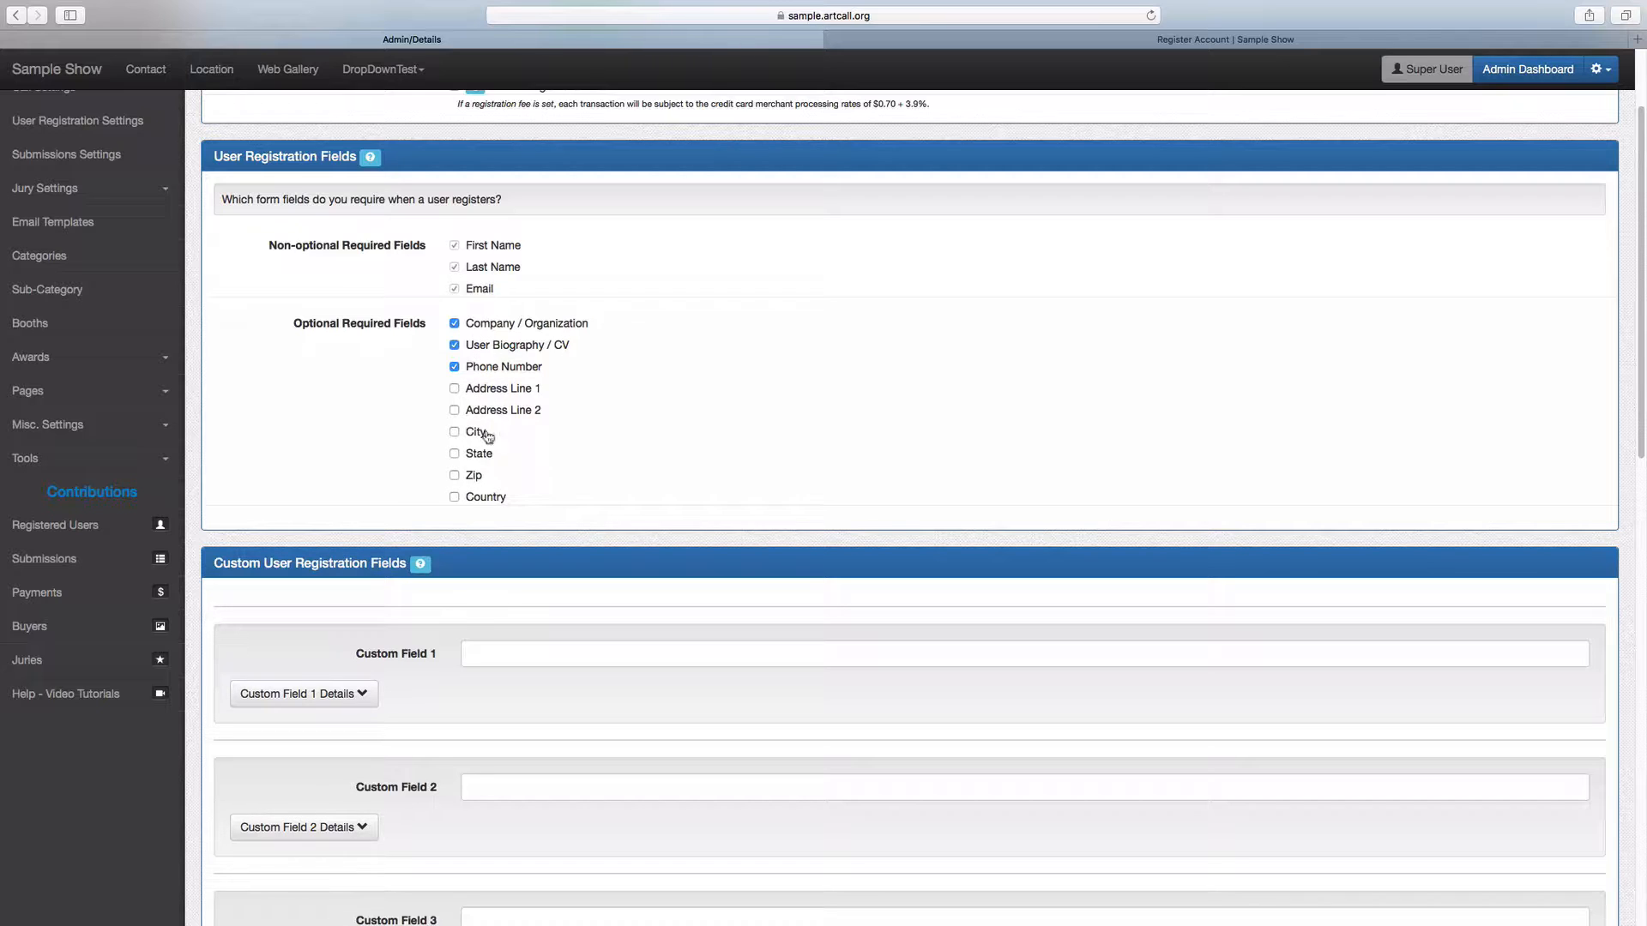
scroll(364, 404, "up", 2)
scroll(323, 394, "down", 3)
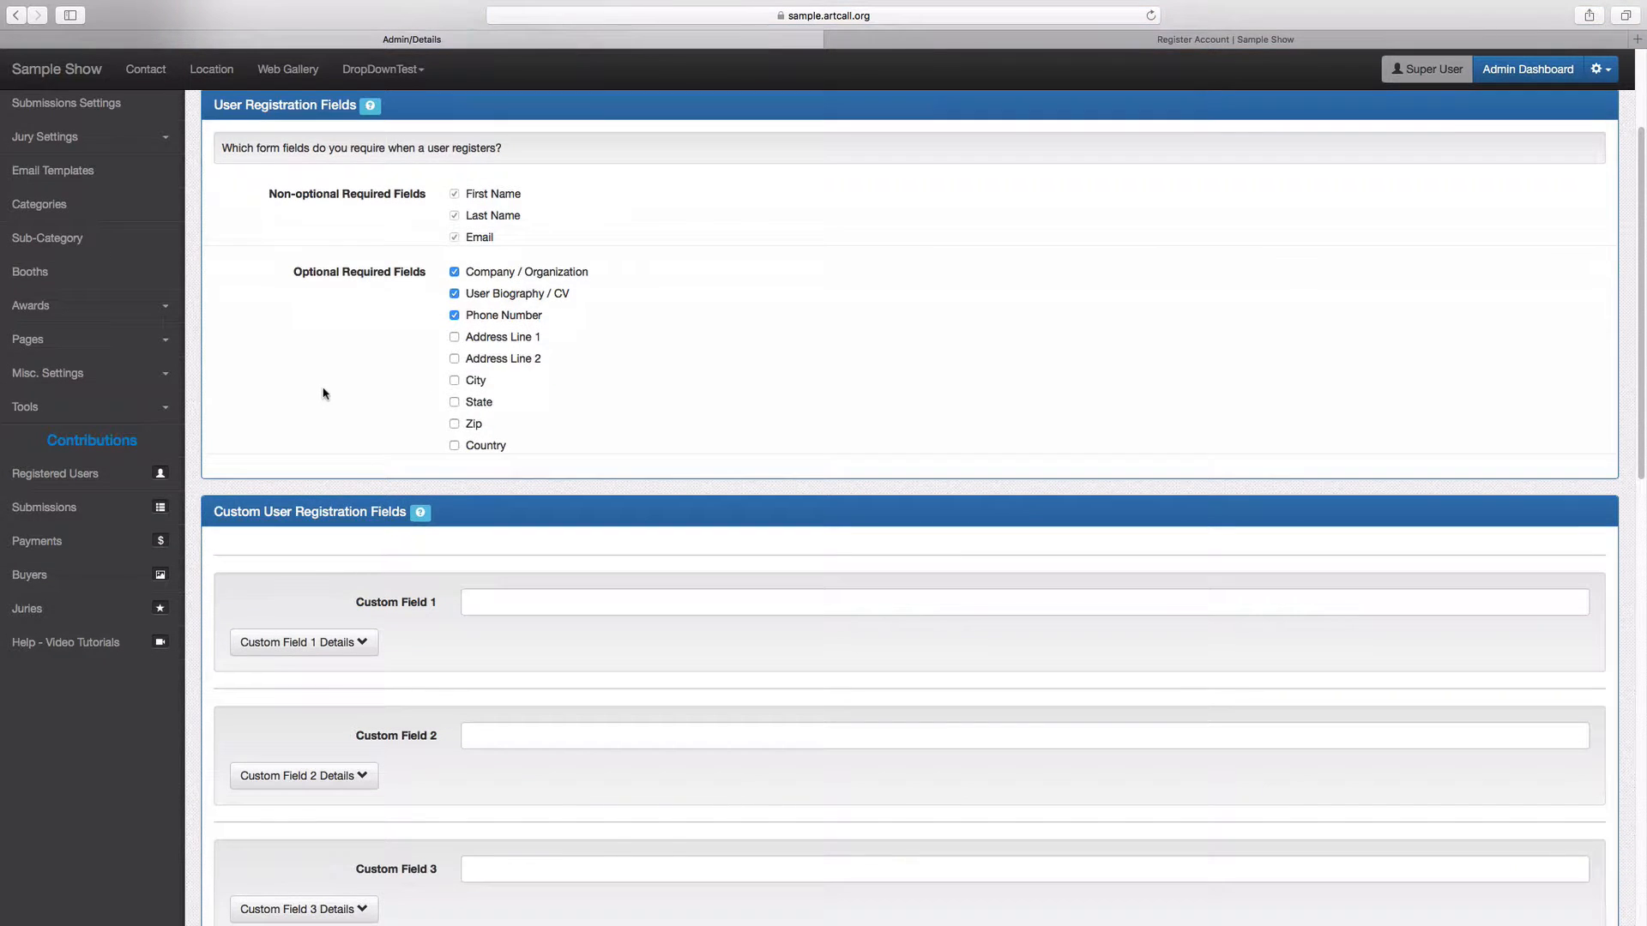
scroll(322, 391, "down", 3)
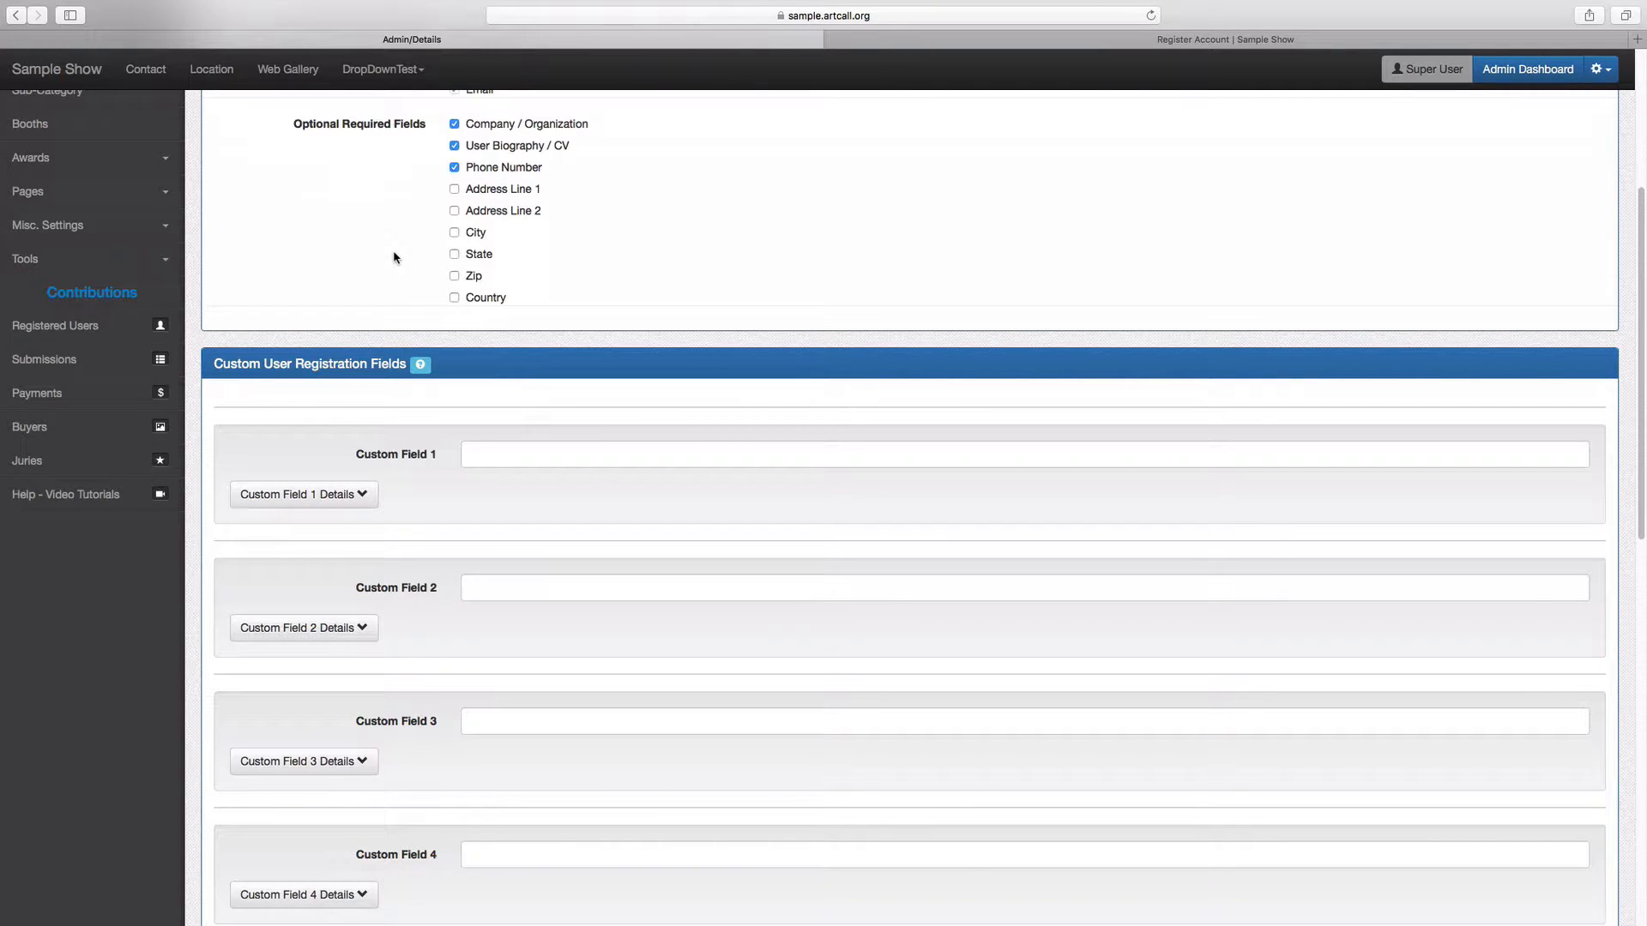
scroll(378, 322, "down", 1)
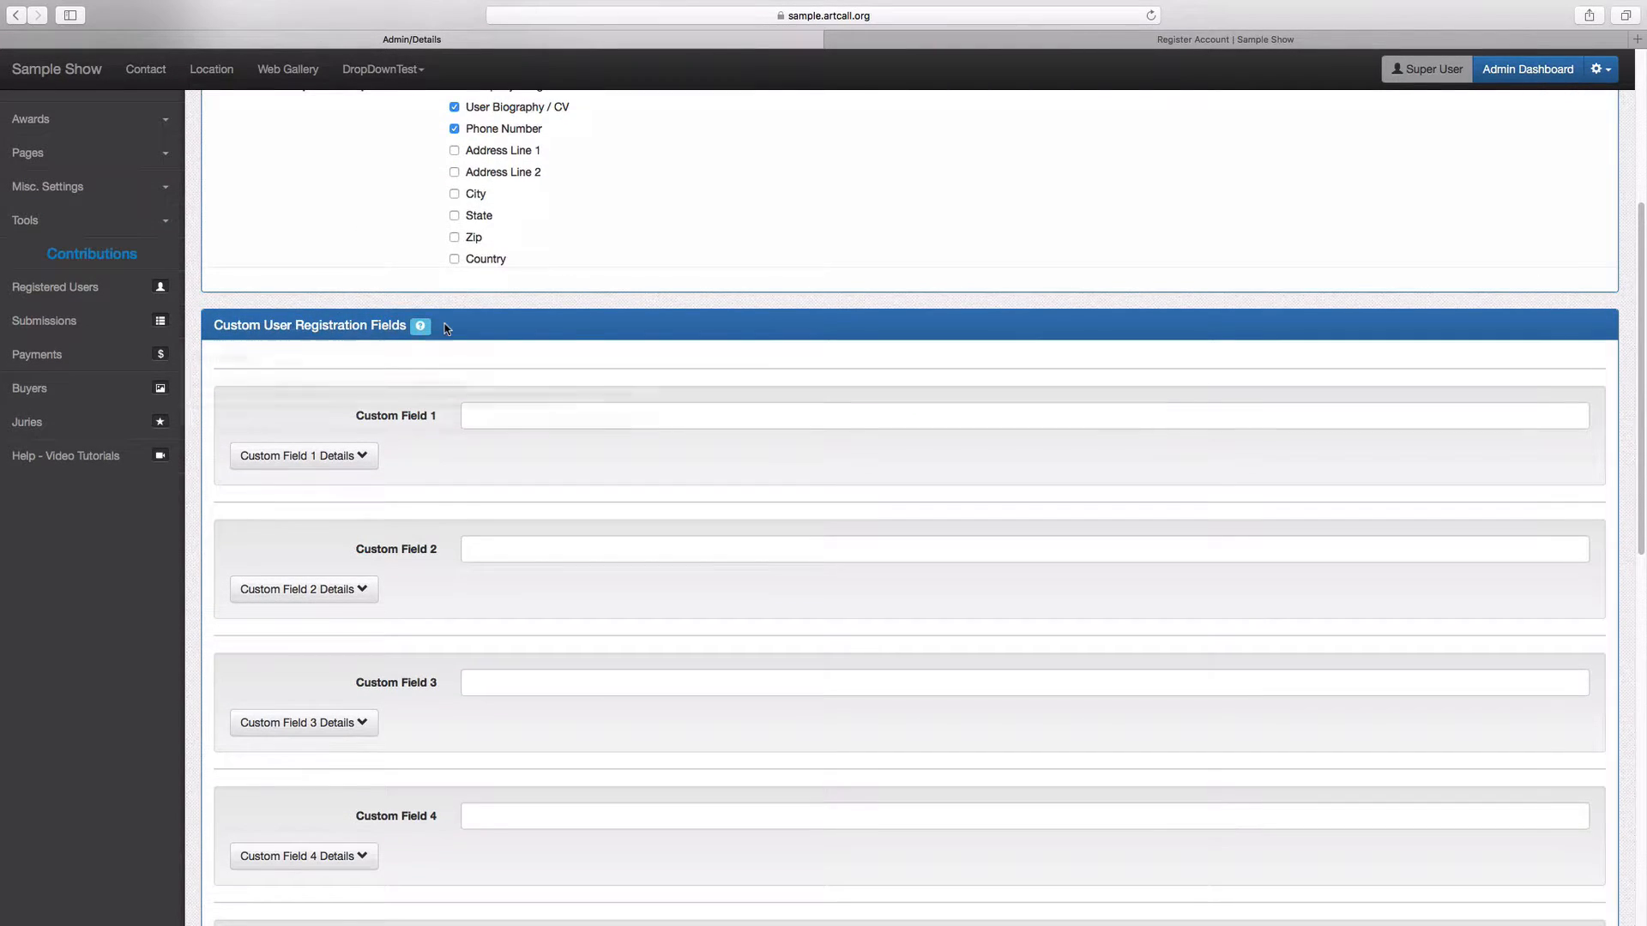
scroll(447, 328, "down", 10)
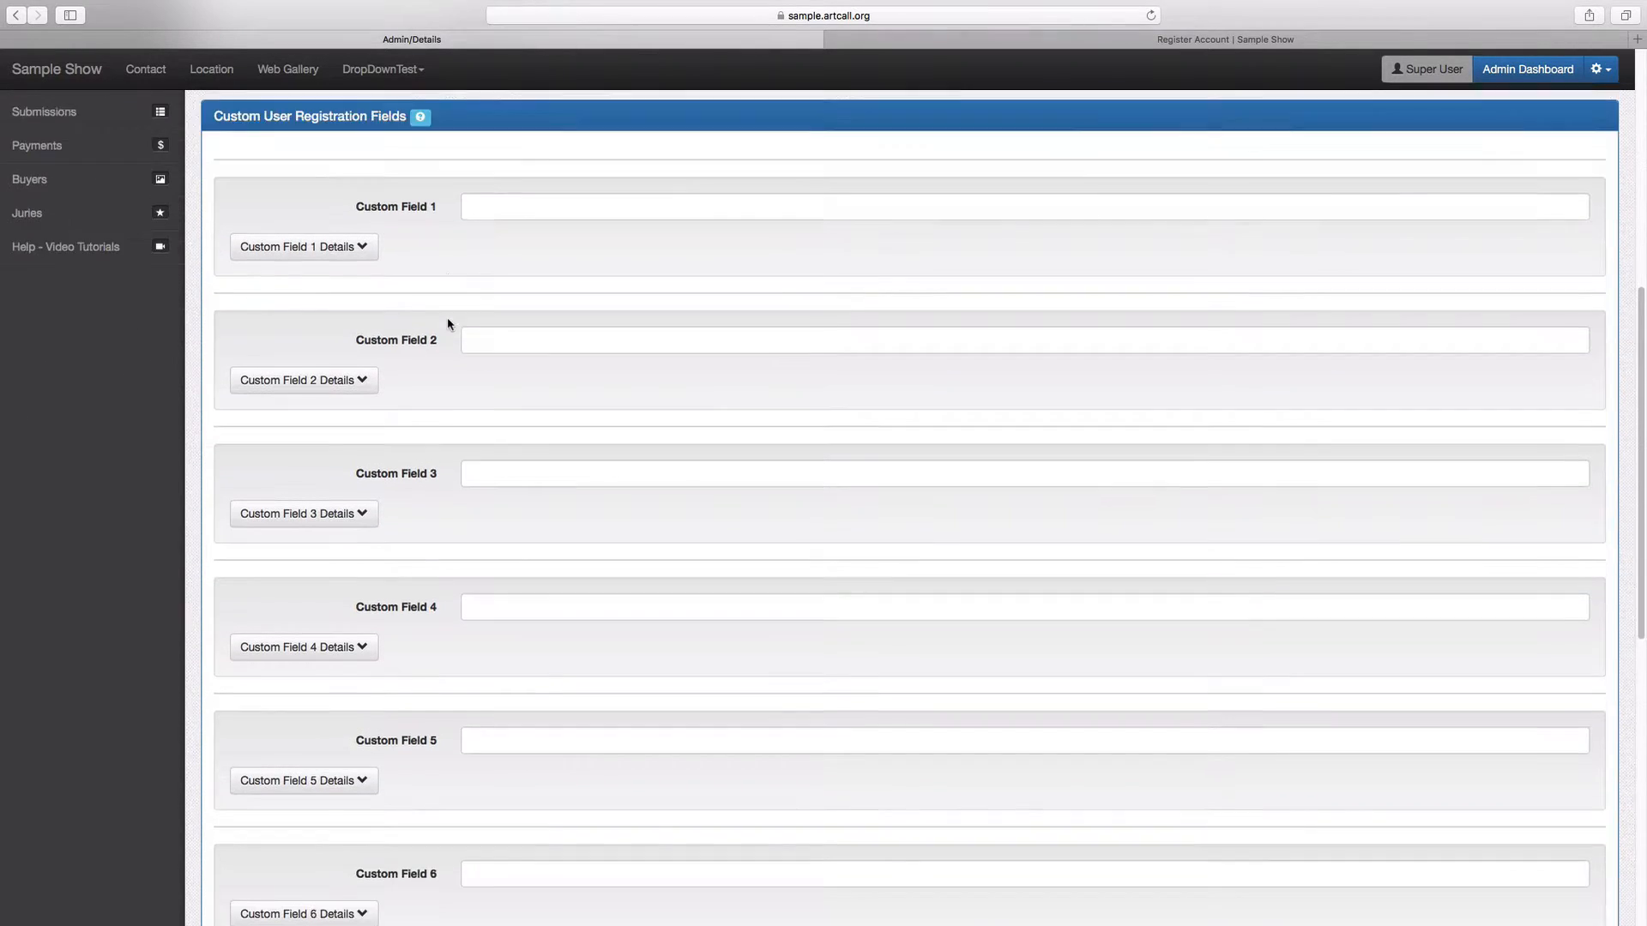
scroll(447, 321, "down", 5)
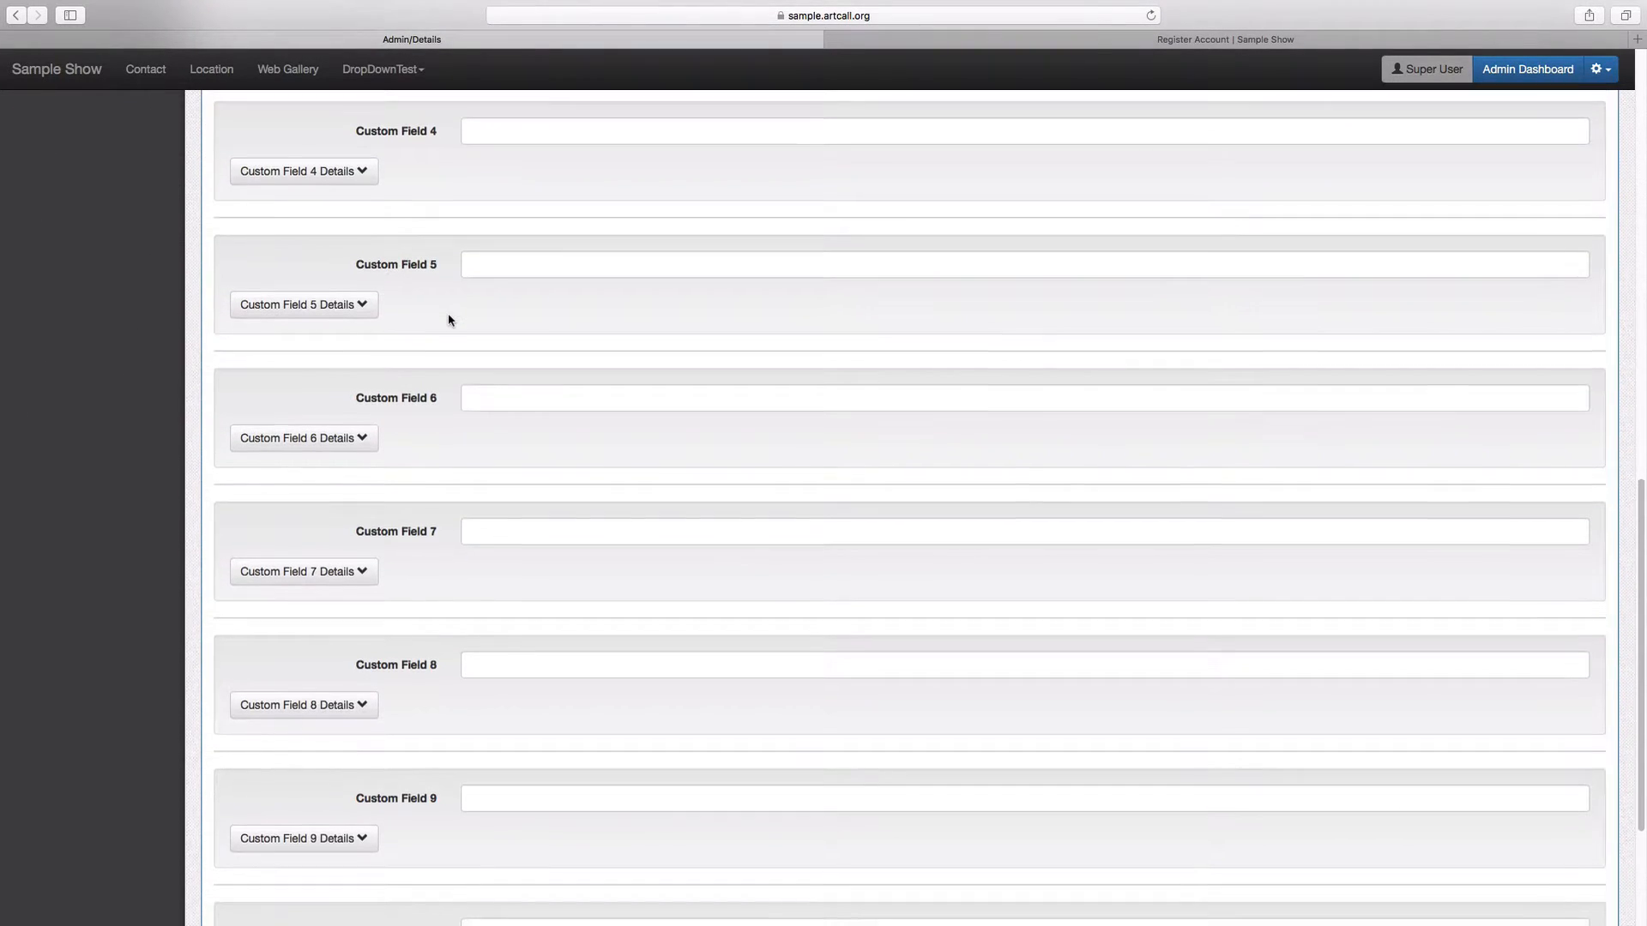
scroll(447, 320, "down", 5)
Name Custom Field 1 "Studen ID Number" and set its field type to Regular Text Field (single input line)
scroll(448, 321, "up", 20)
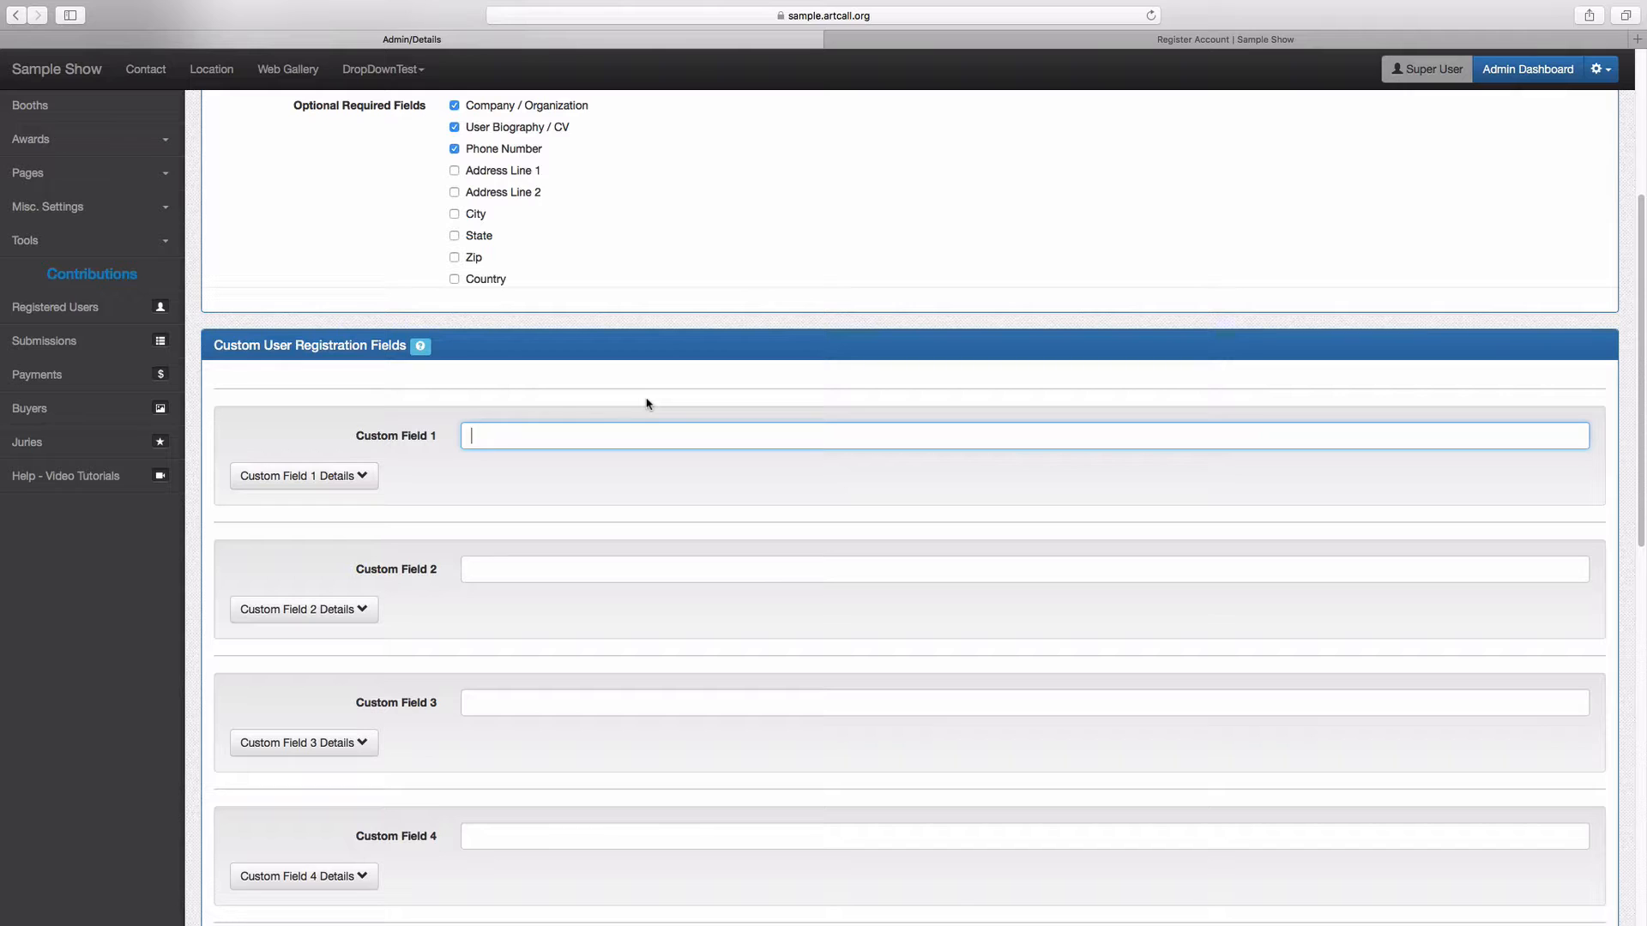
type("Studen ID Number")
left_click(342, 486)
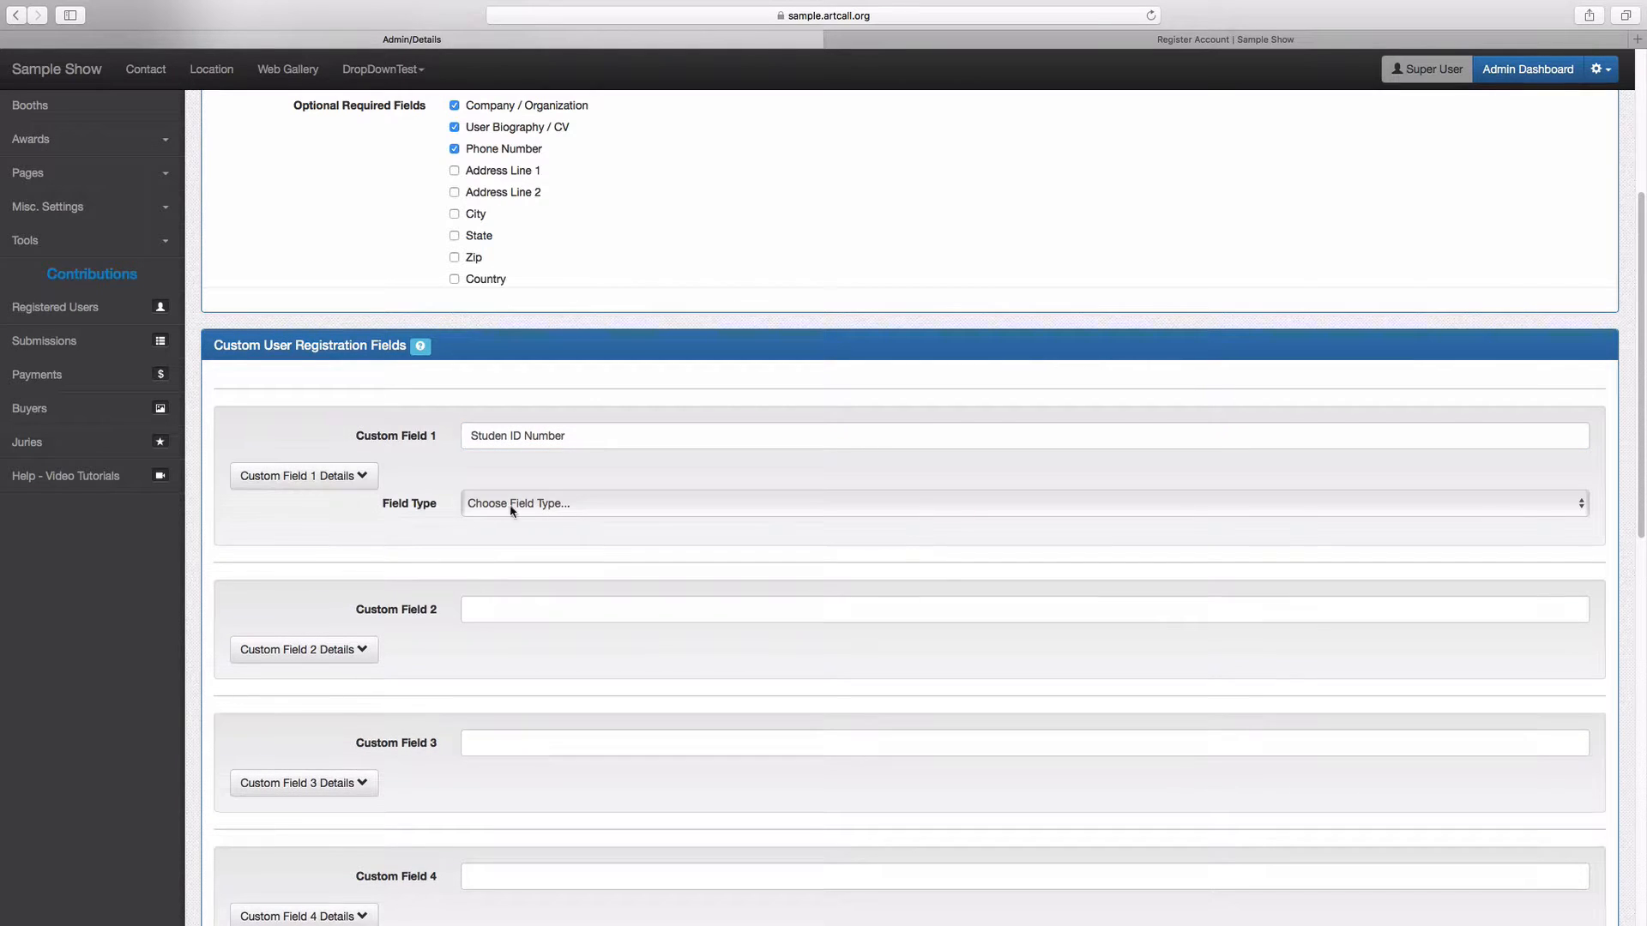
left_click(513, 508)
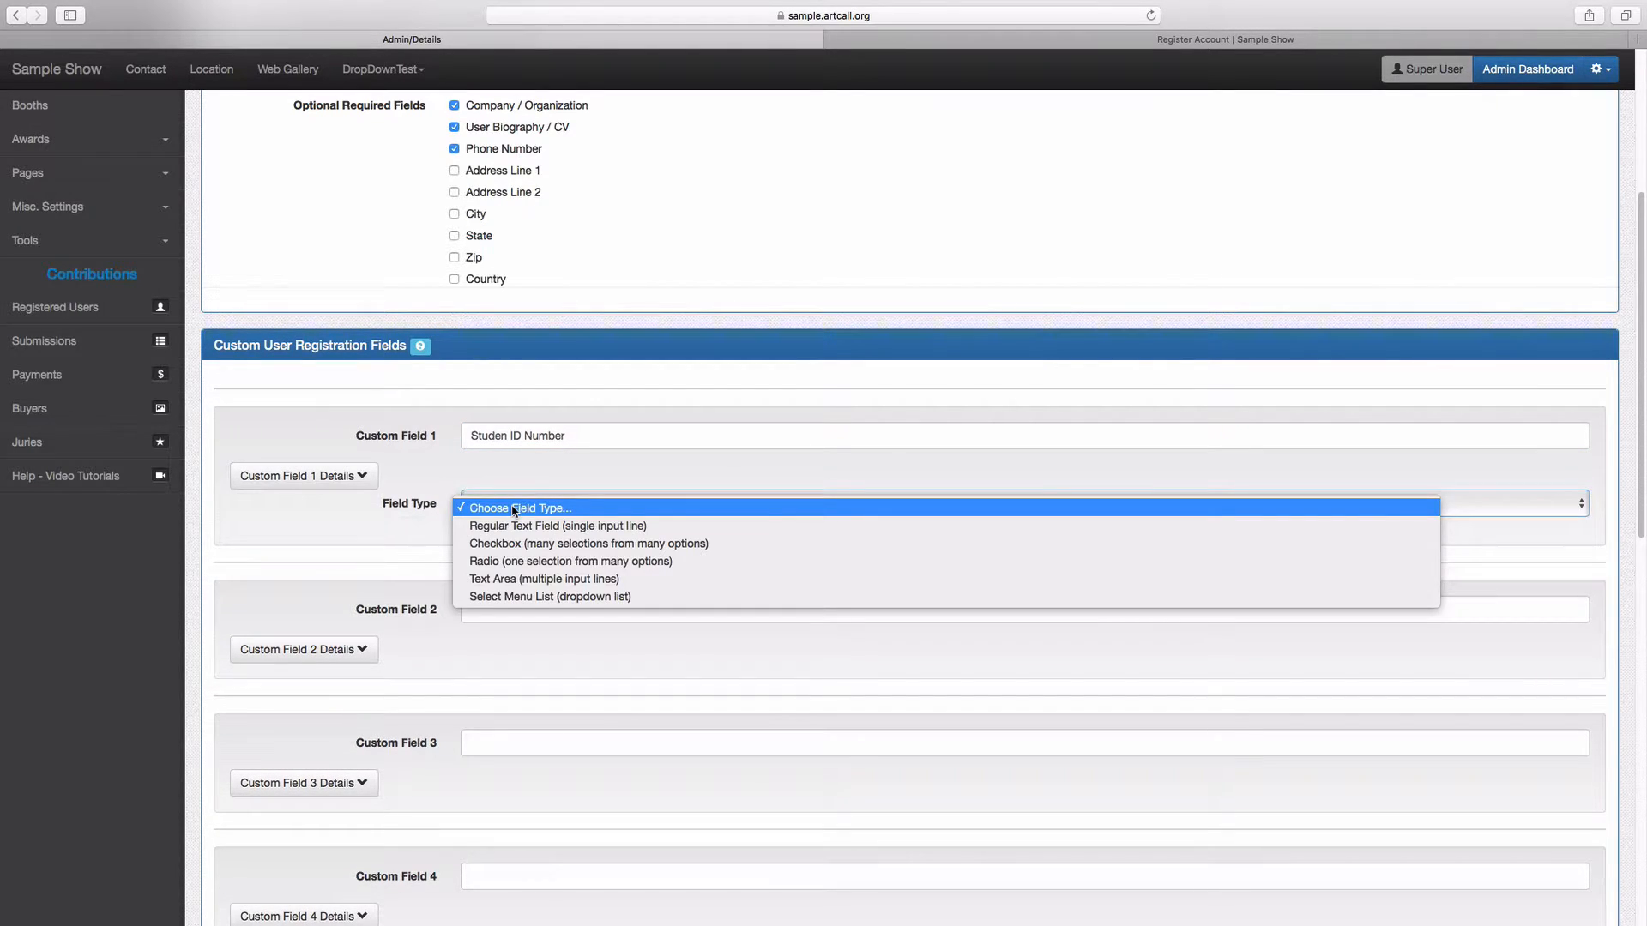
left_click(515, 525)
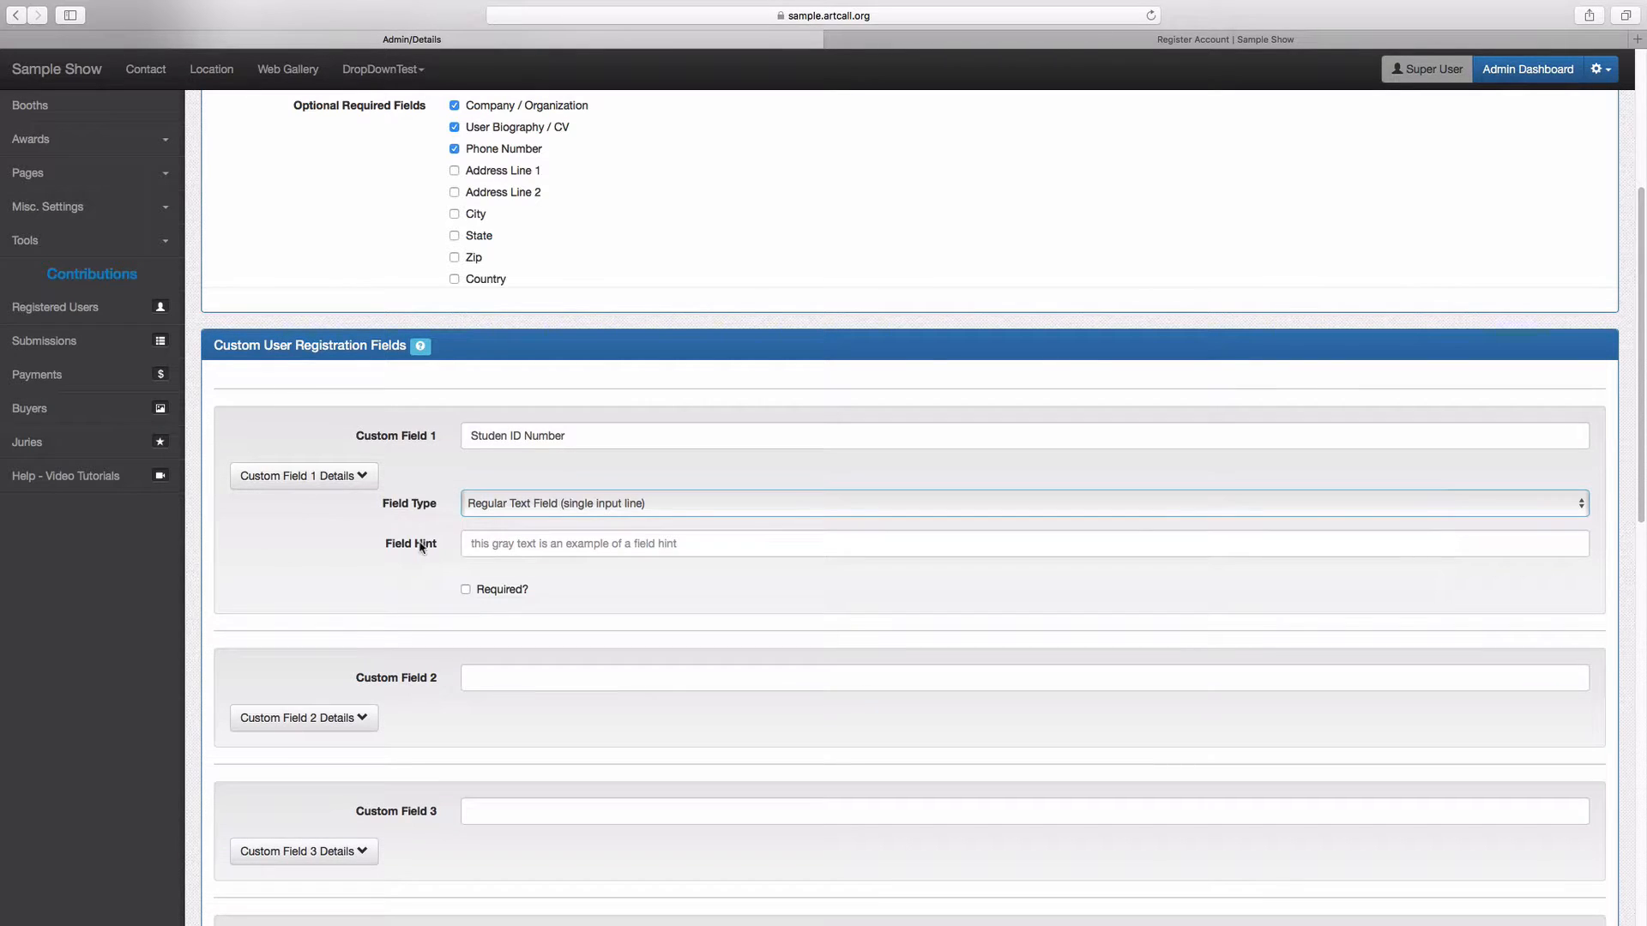
Give Custom Field 1 the field hint "Enter Your Student Number" and make the field required
left_click(481, 543)
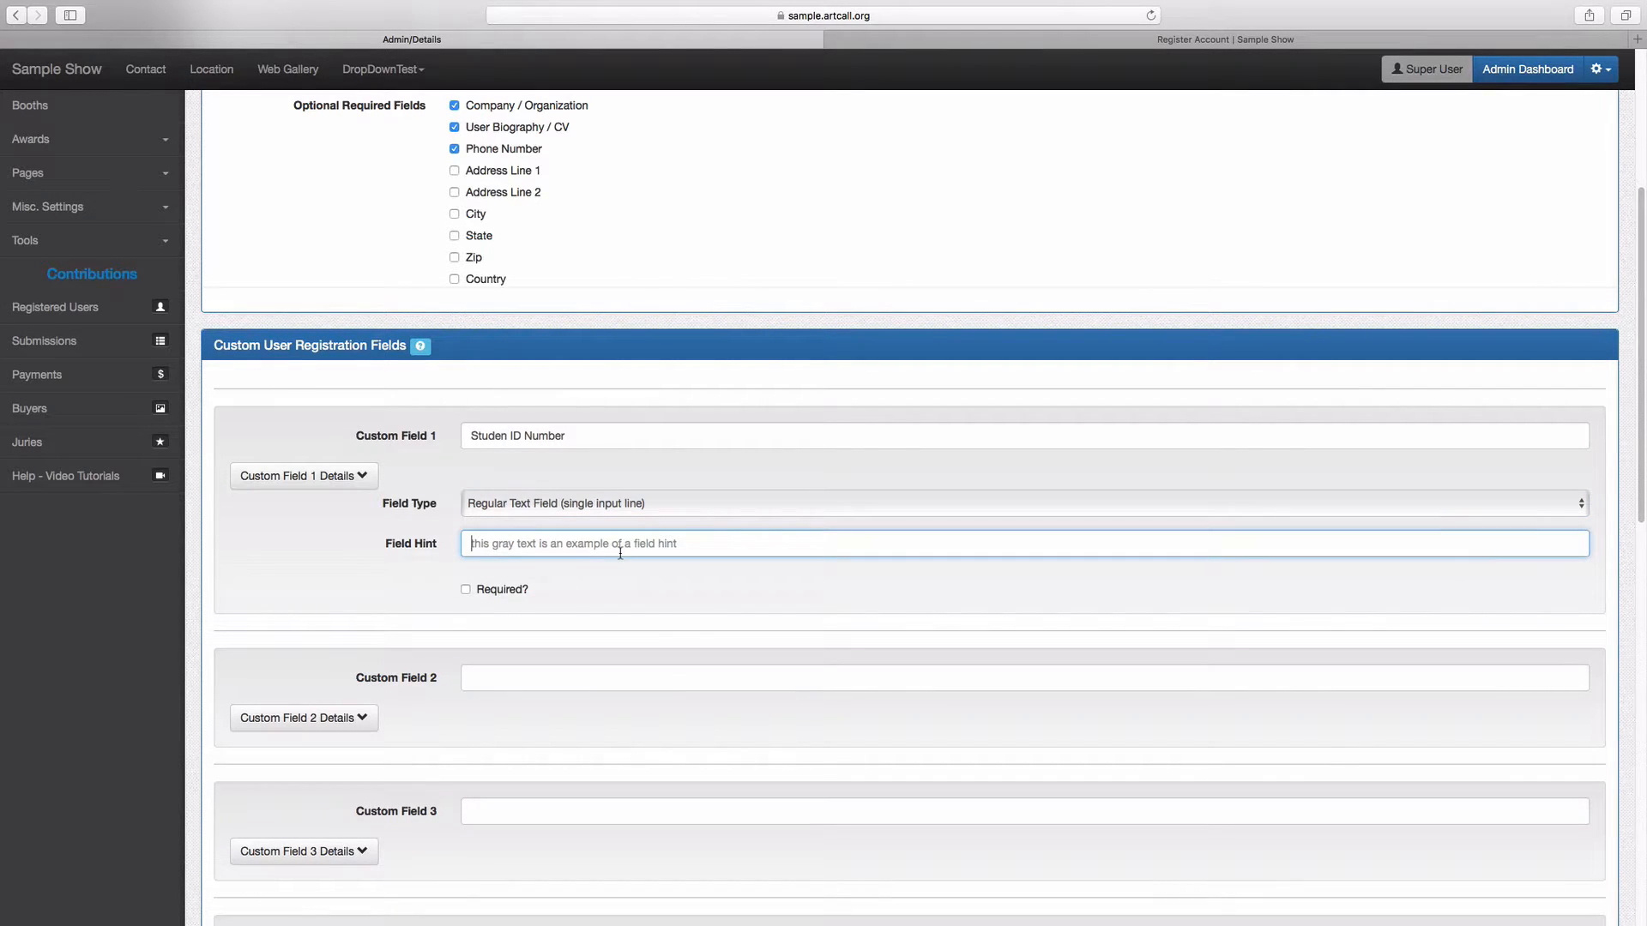
type("Enter Your S")
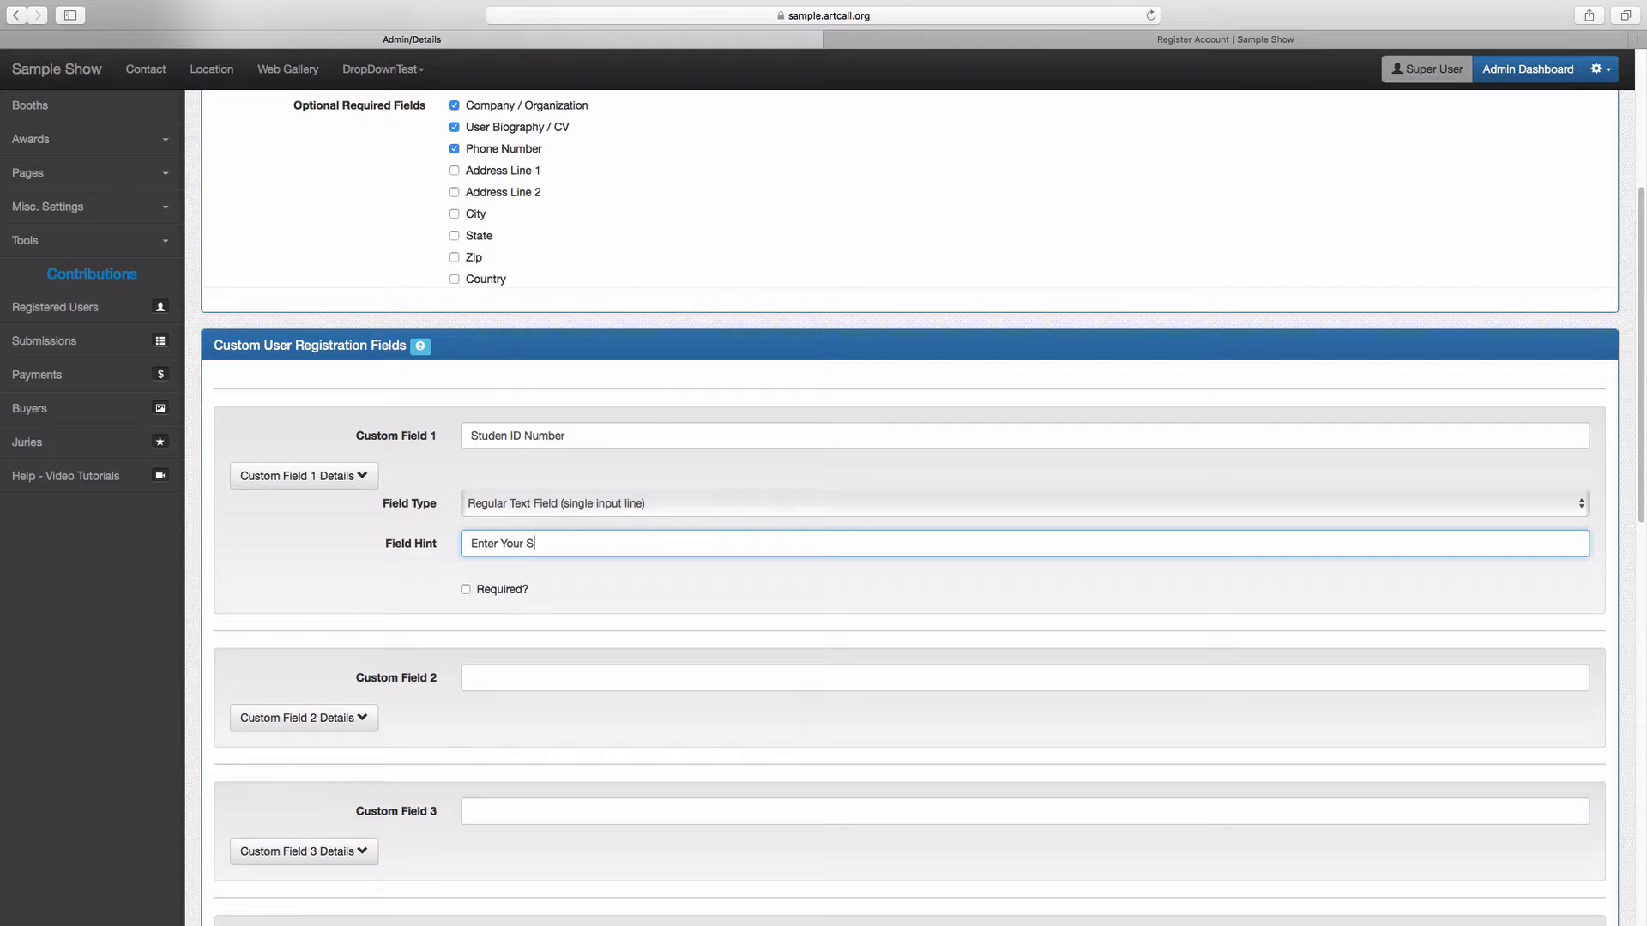
type("tudent Number")
left_click(466, 589)
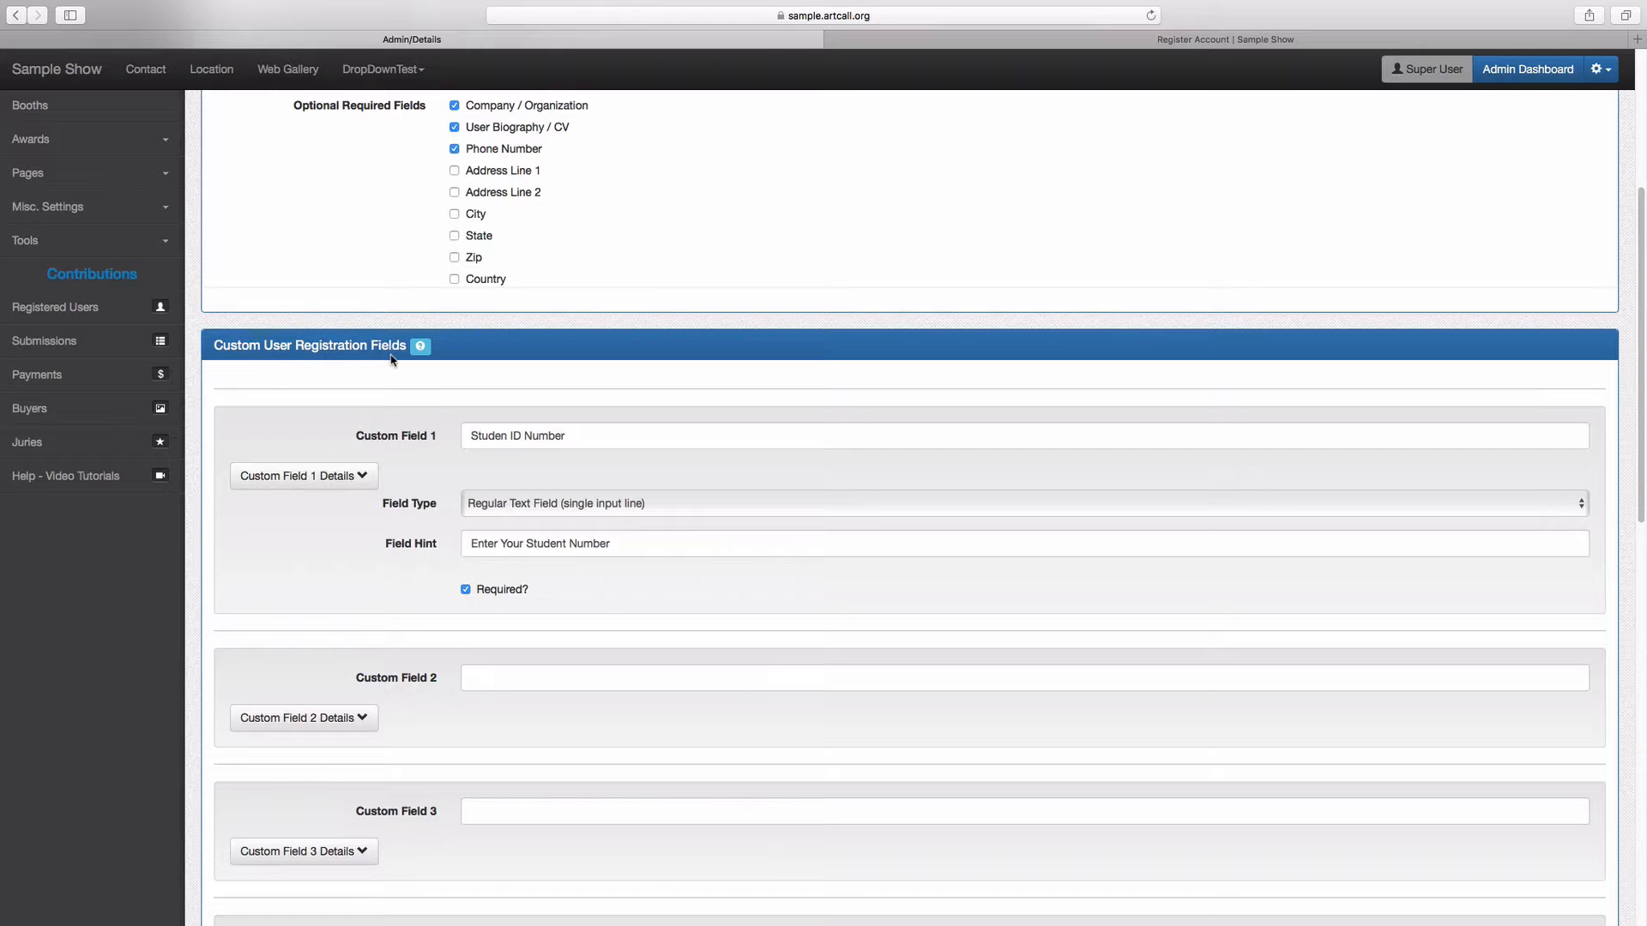
left_click(493, 592)
left_click(493, 592)
Save the user registration settings and check the Studen ID Number entry in the list of registration fields
scroll(549, 596, "down", 10)
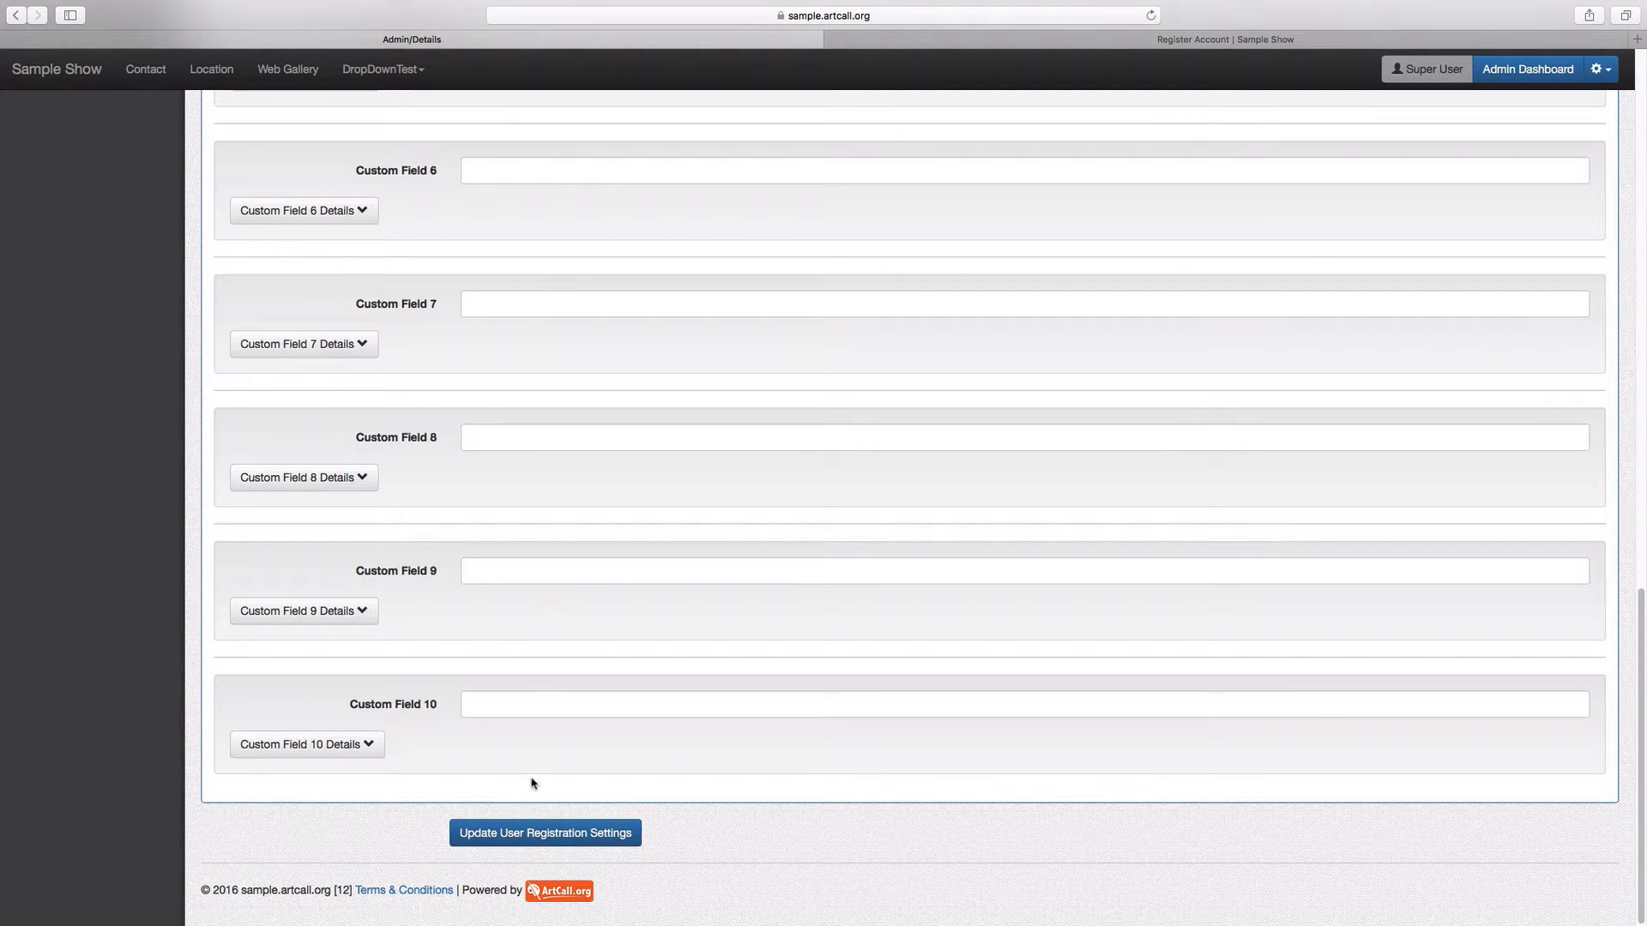
left_click(532, 836)
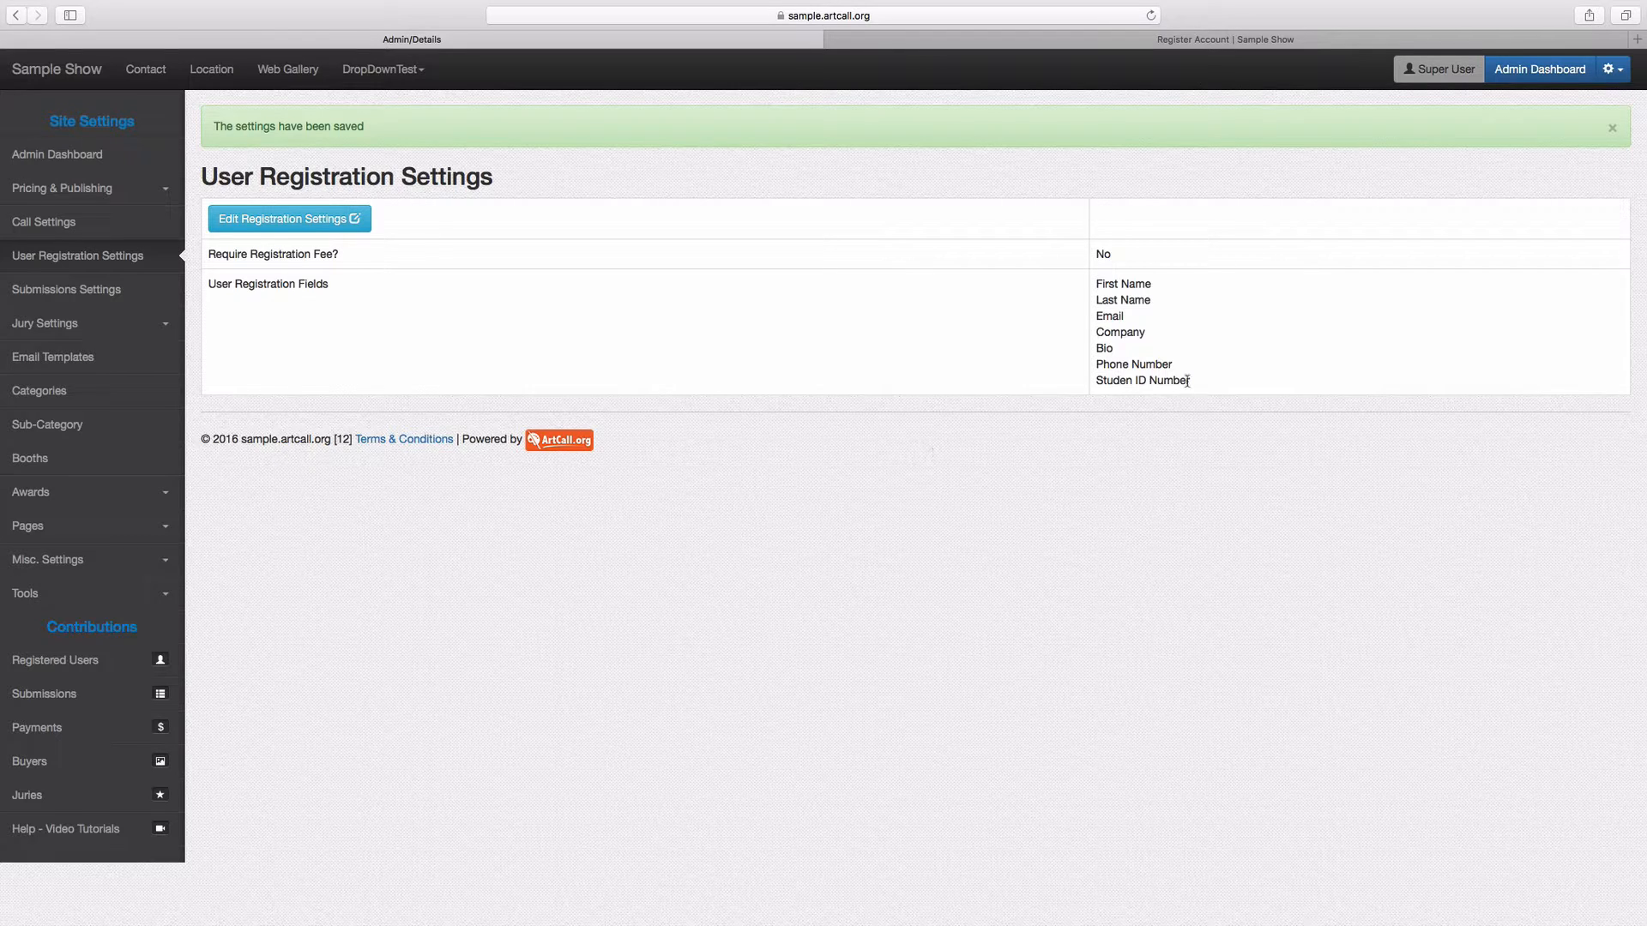
left_click_drag(1191, 381, 1094, 380)
left_click(1093, 381)
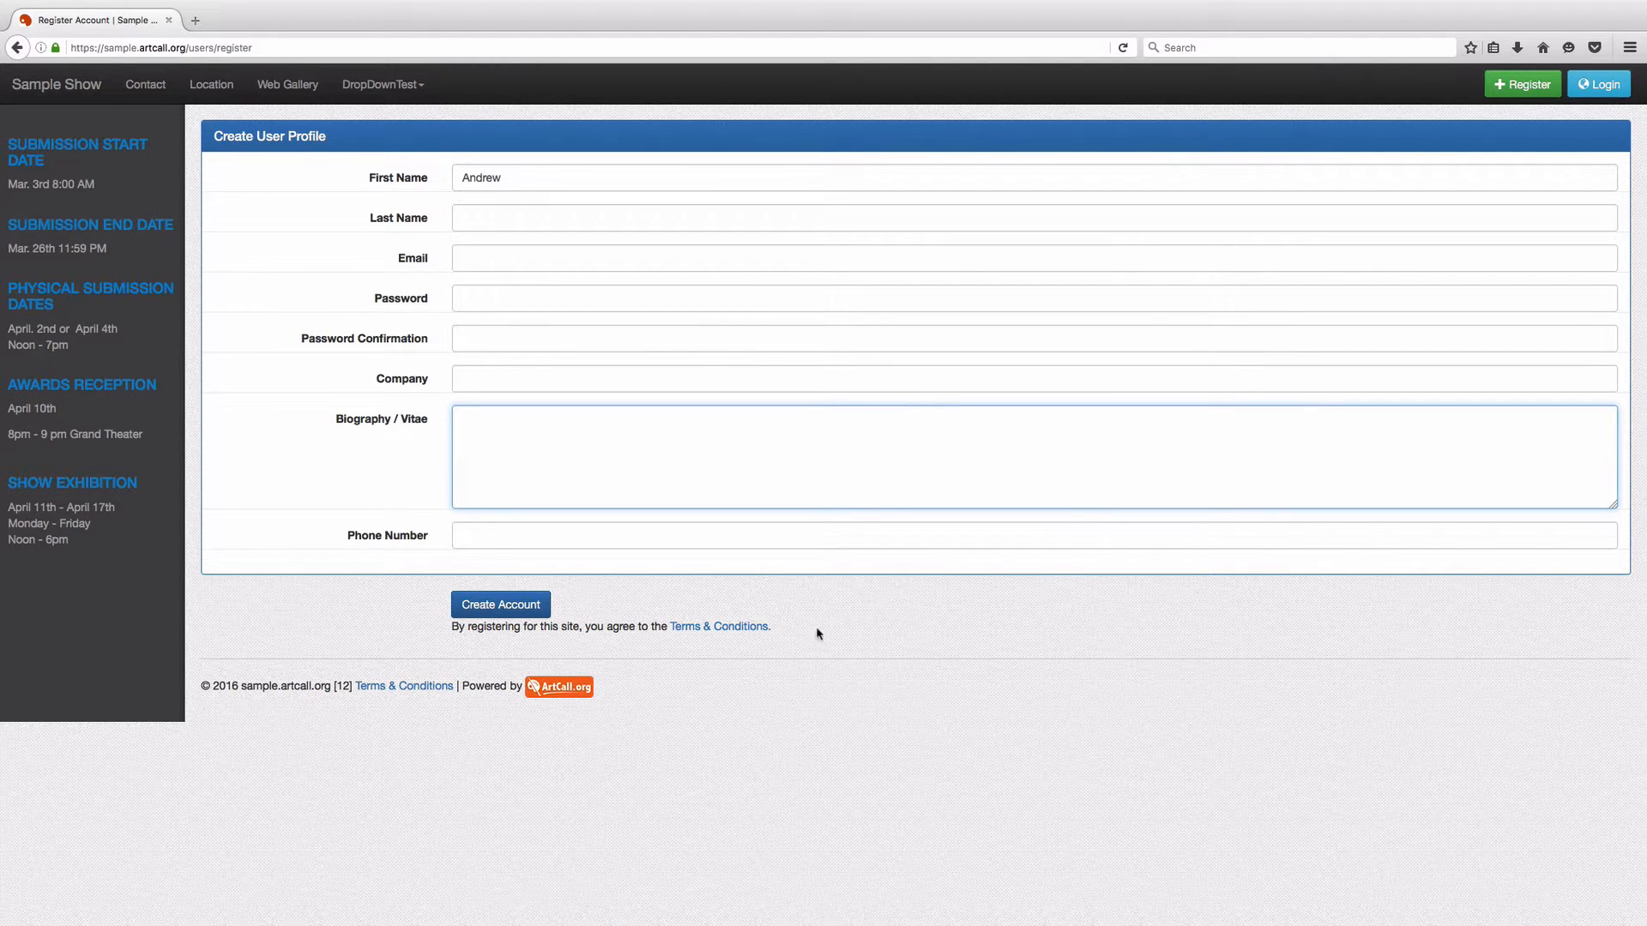
Switch to Firefox, reload the registration form, enter a sample student ID number in the custom field and view its field description
left_click(1535, 92)
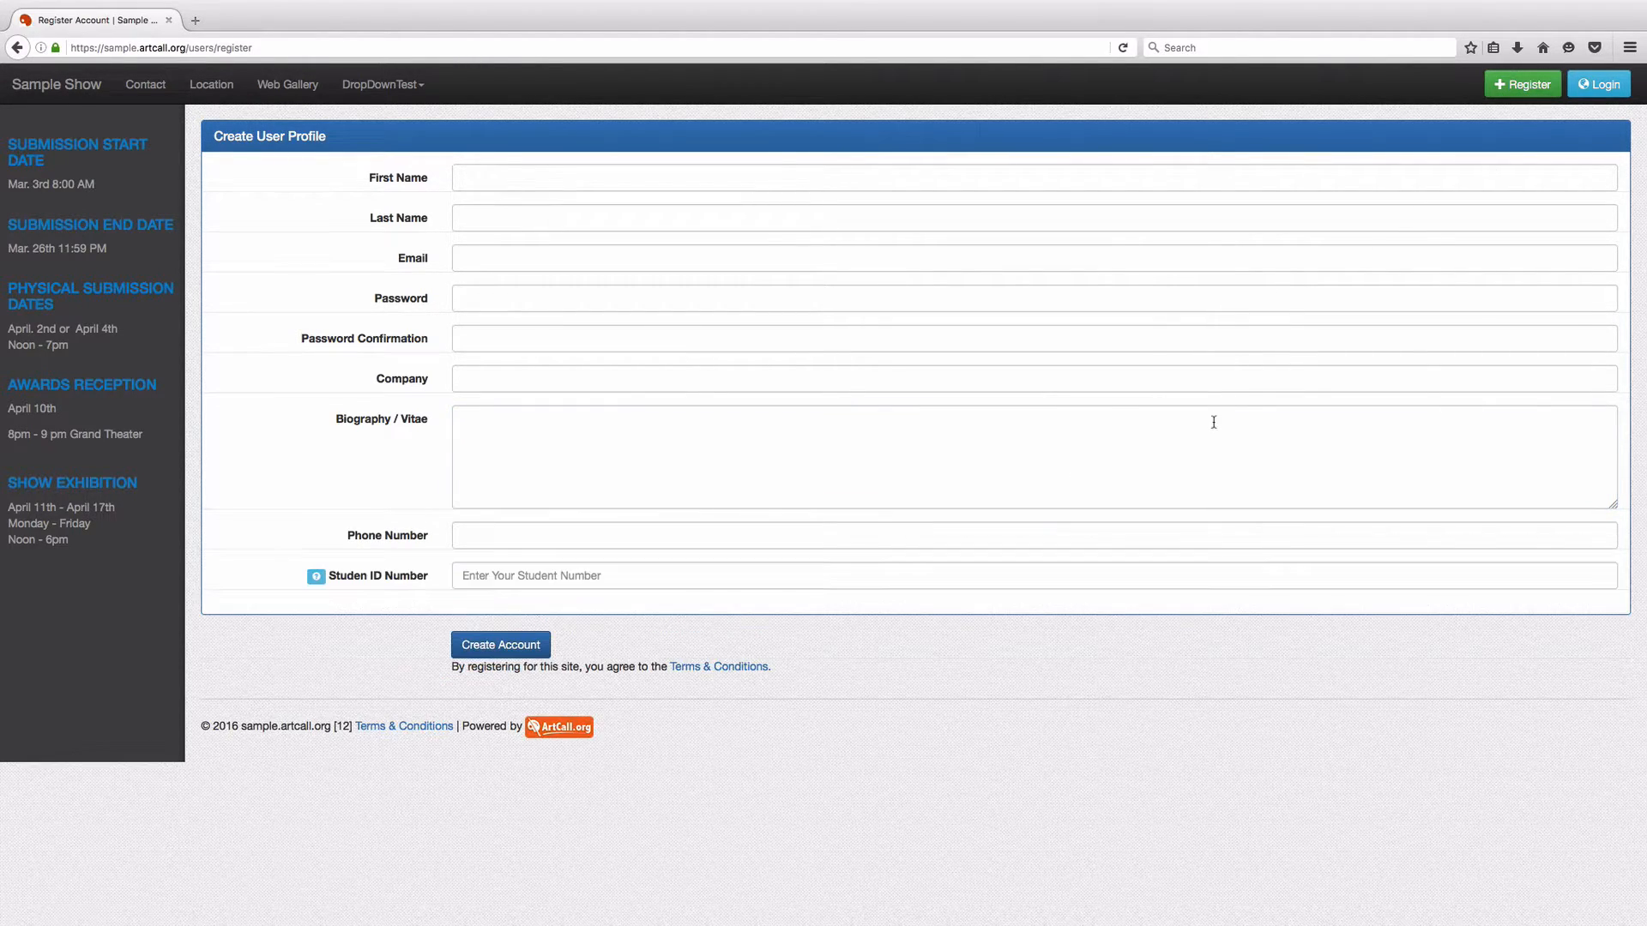
left_click(485, 579)
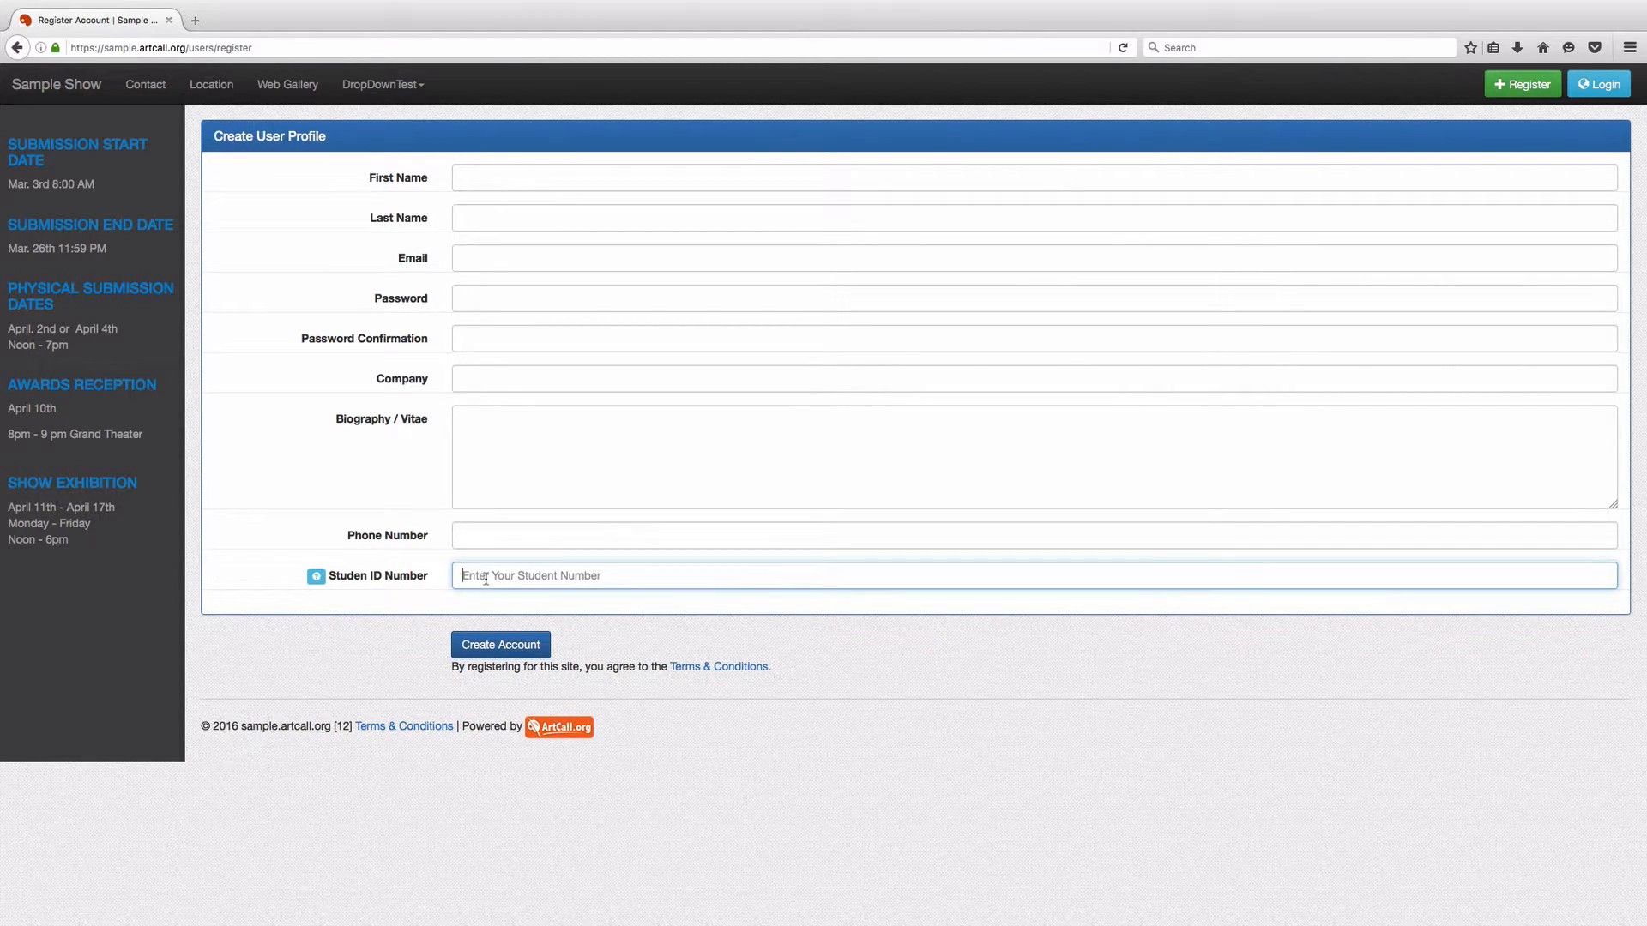
type("234234")
mouse_move(317, 583)
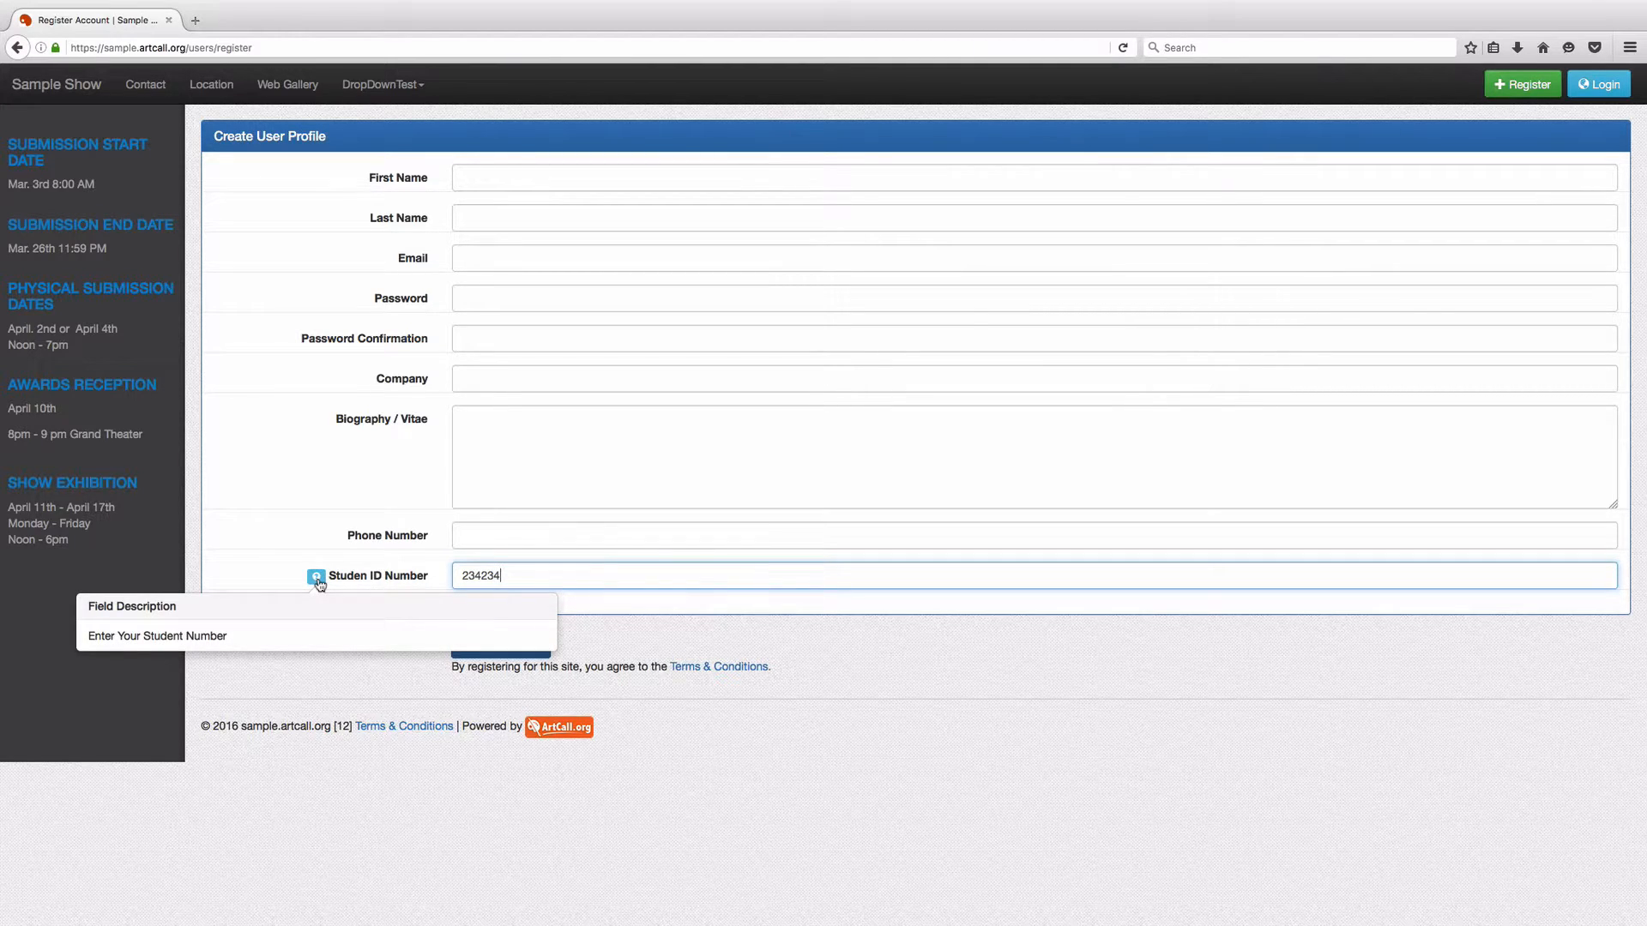
left_click(374, 579)
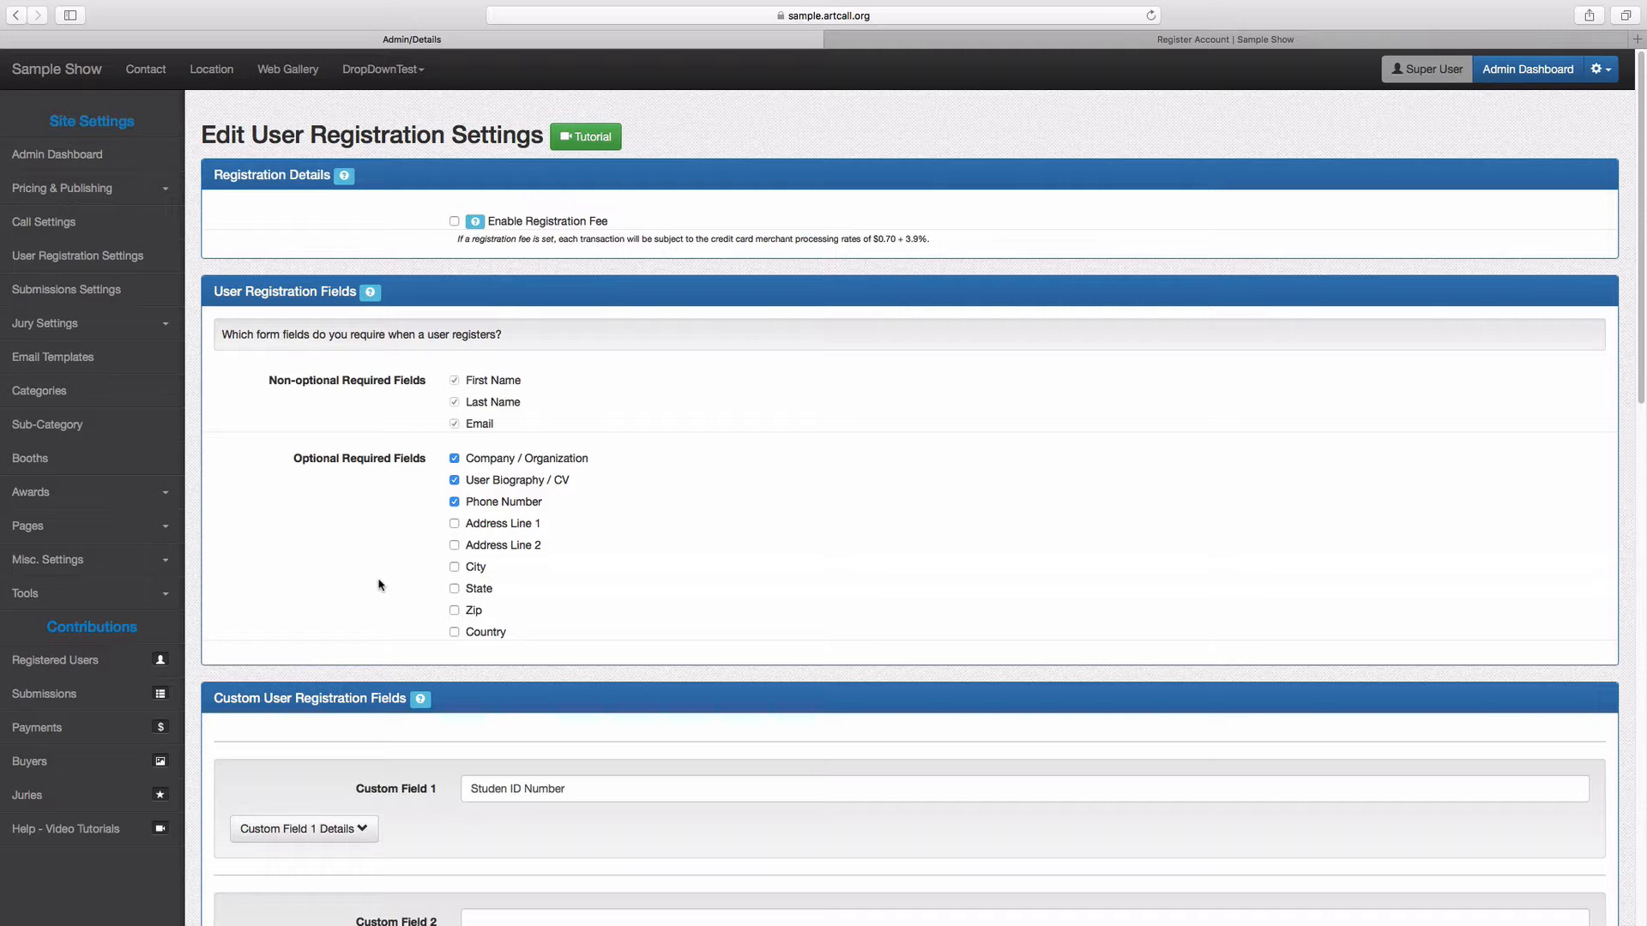
Name Custom Field 2 "Shirt Size" and set its field type to Radio (one selection from many options)
scroll(379, 585, "down", 10)
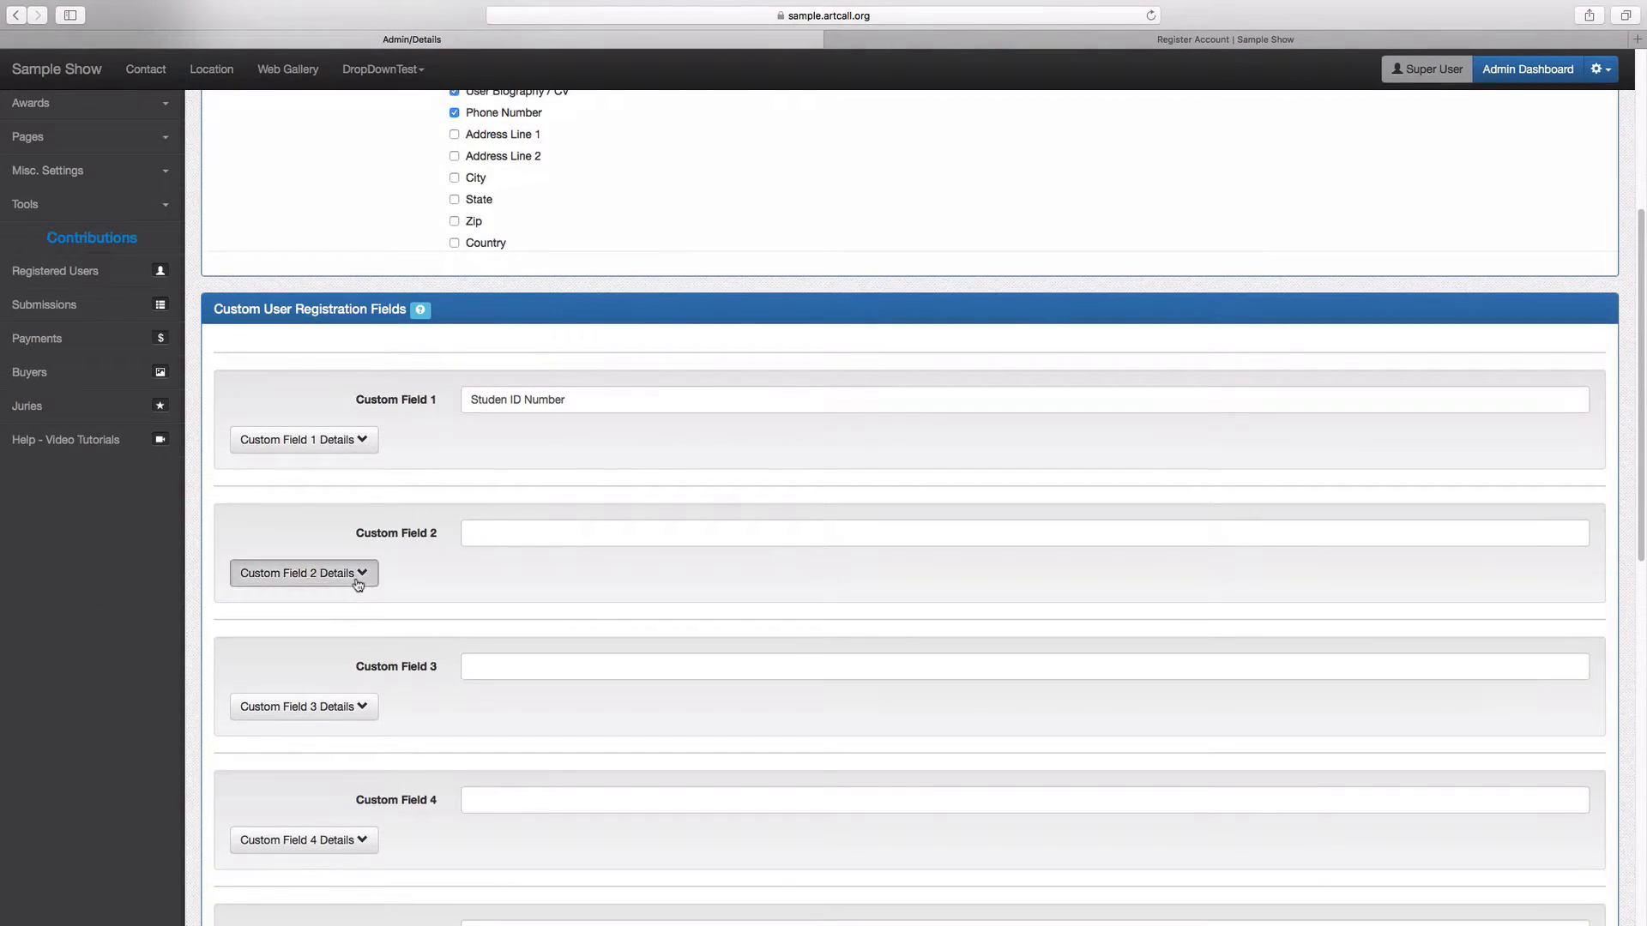
left_click(357, 583)
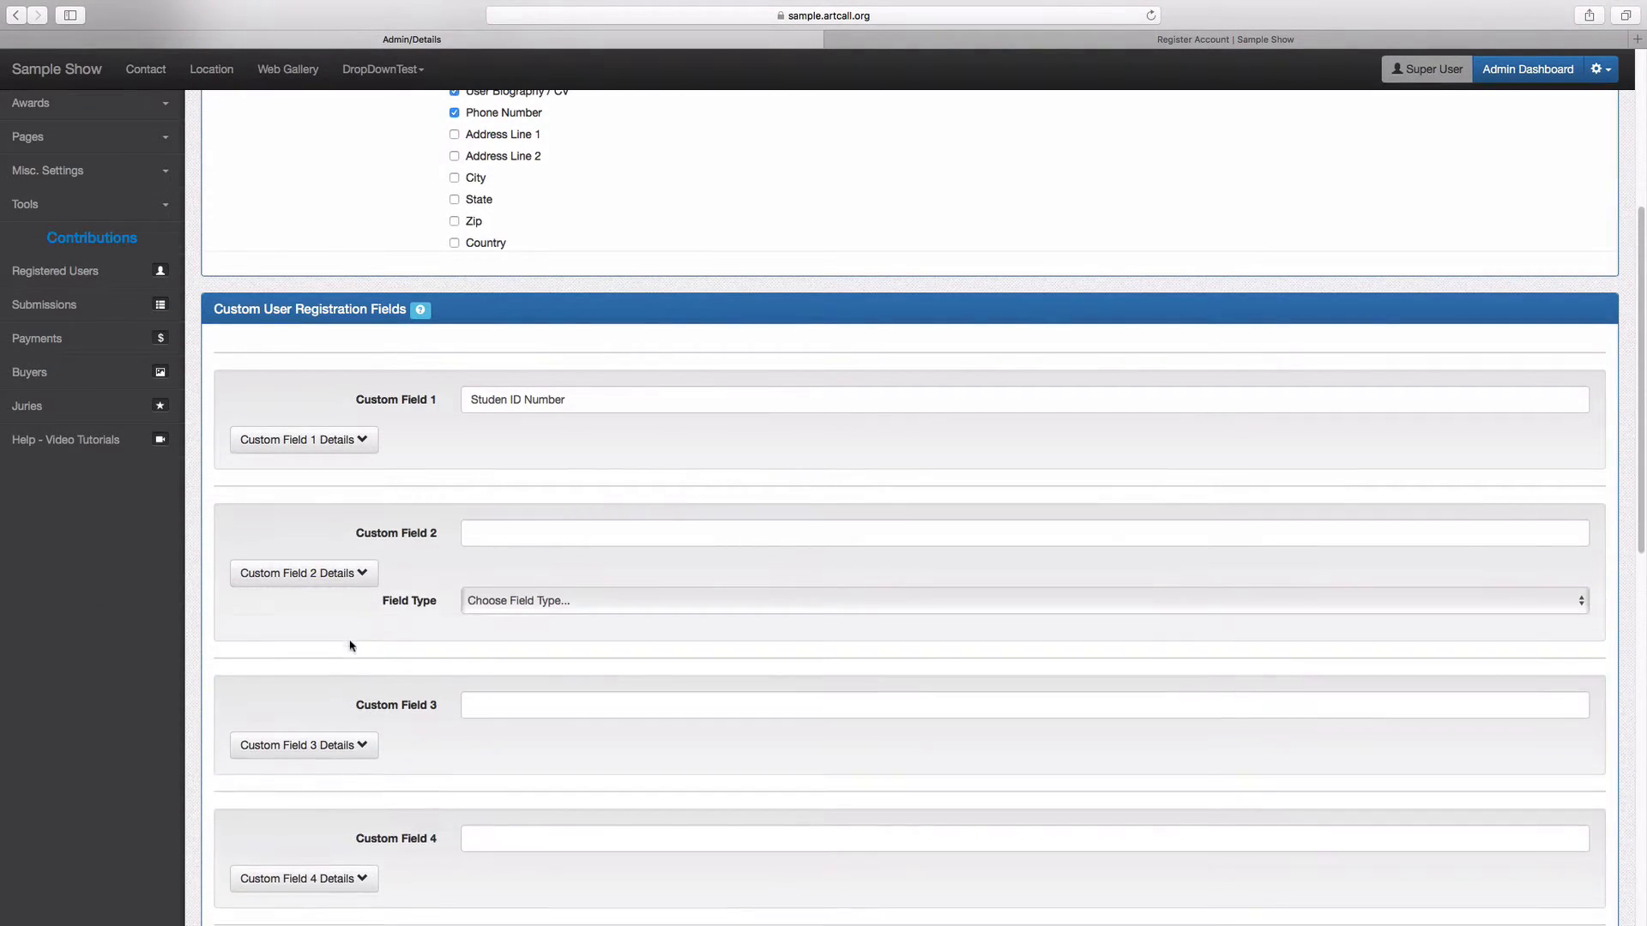
left_click(488, 536)
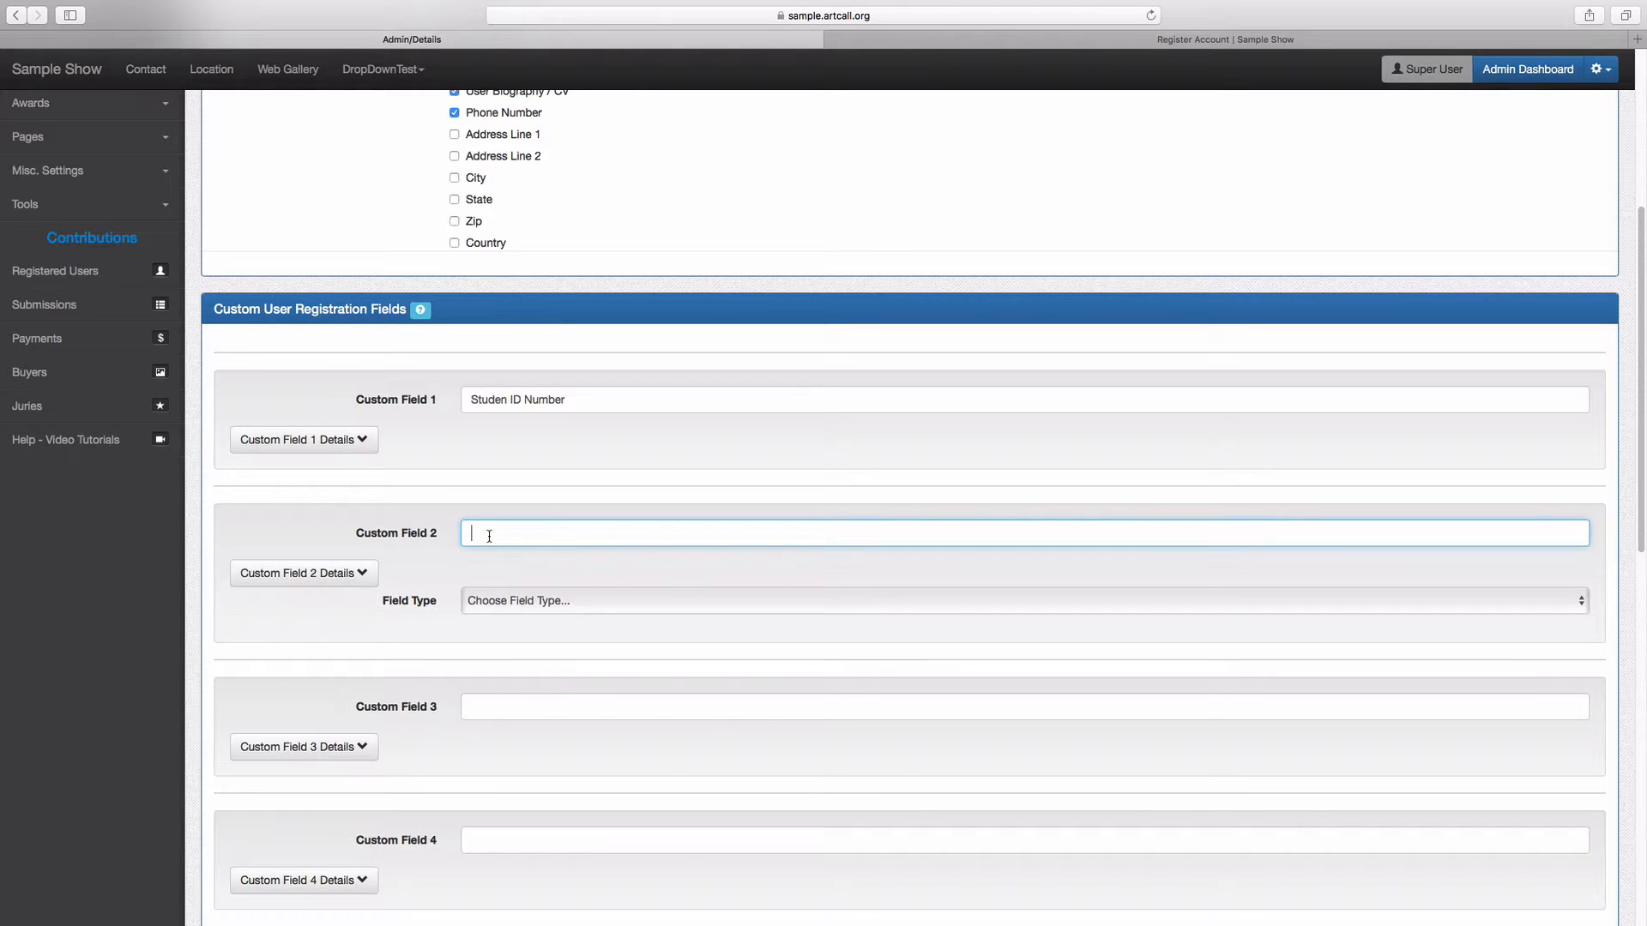
type("Shirt Size")
left_click(486, 601)
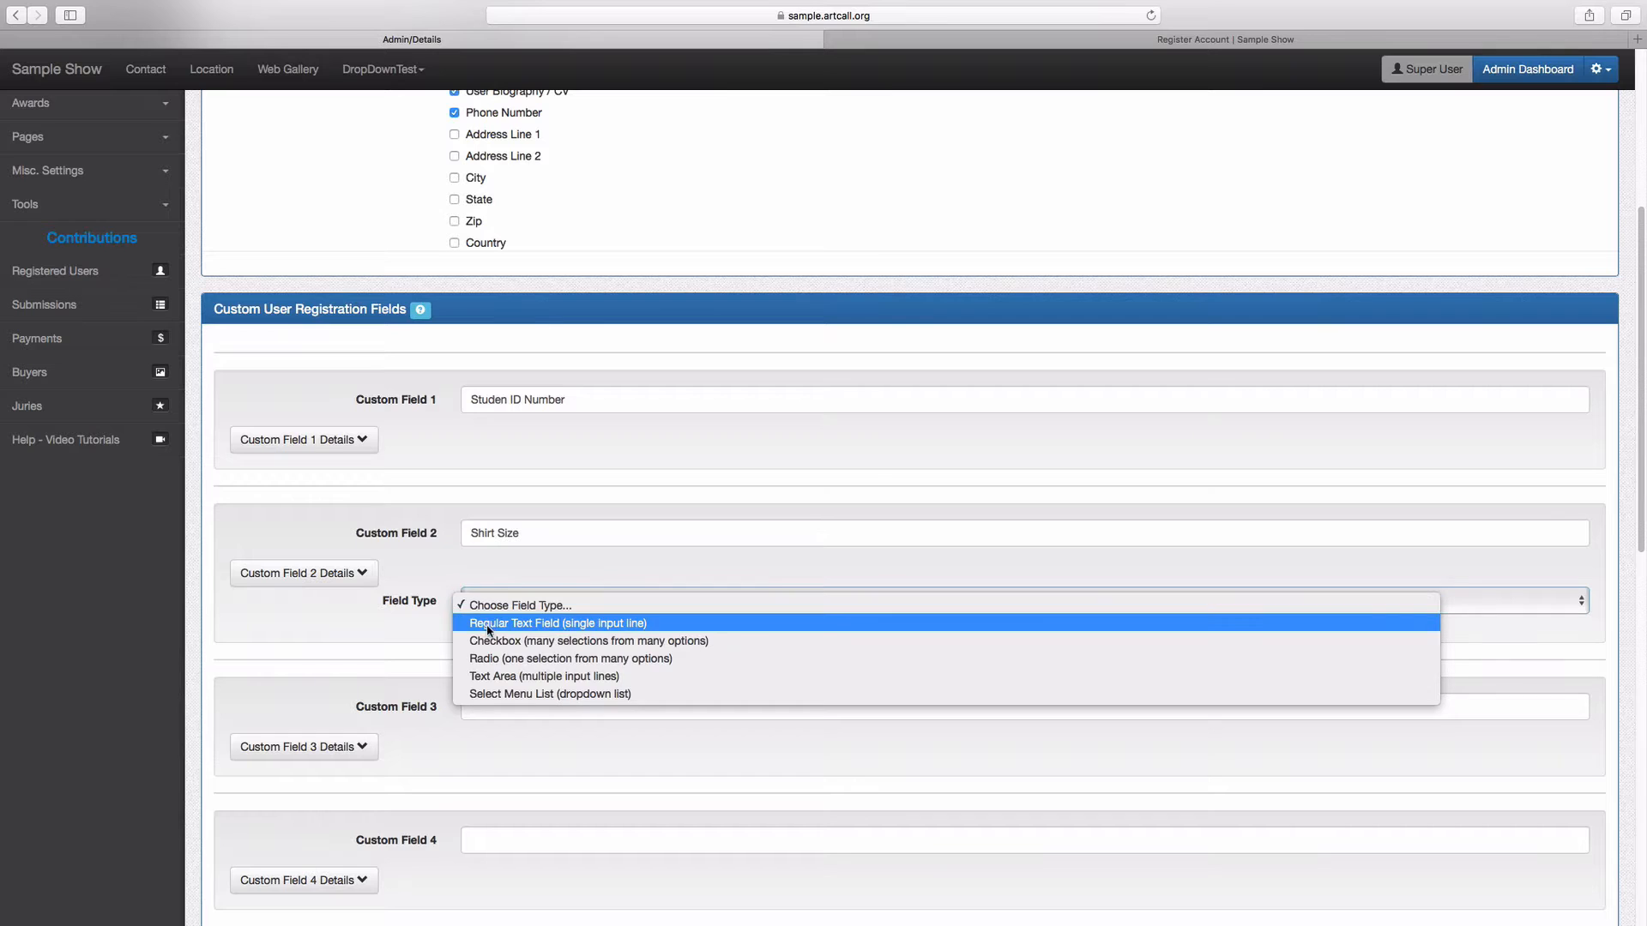
left_click(486, 657)
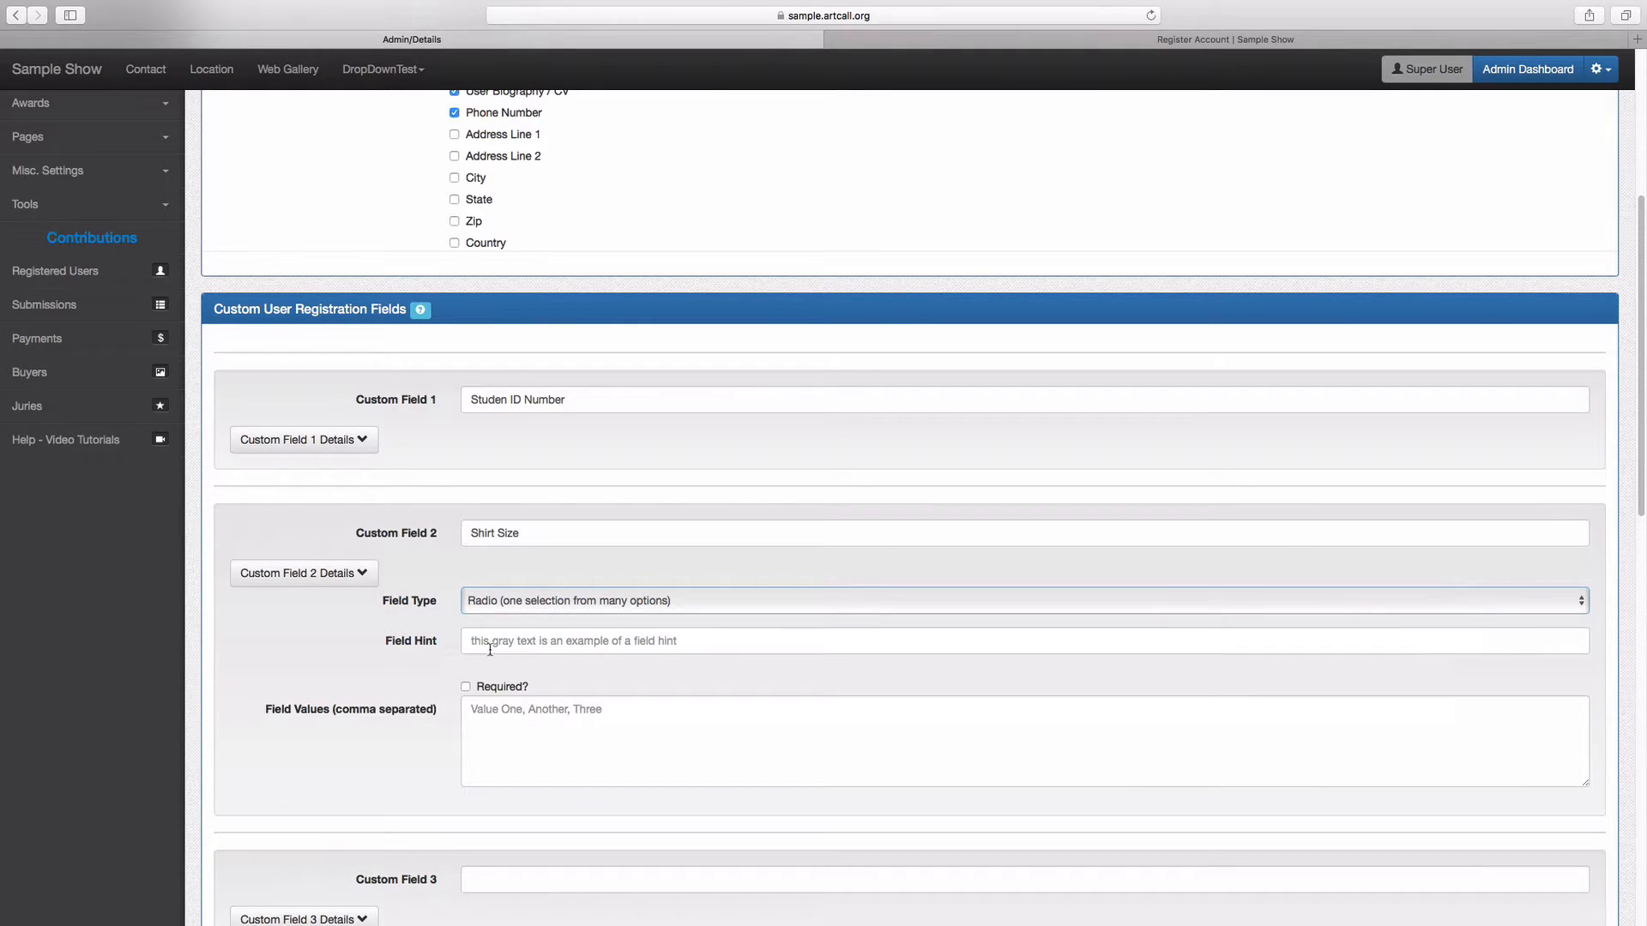
Give the Shirt Size field the hint "Choose Your Size", make it required and set its values to XL,L,M,S
left_click(530, 652)
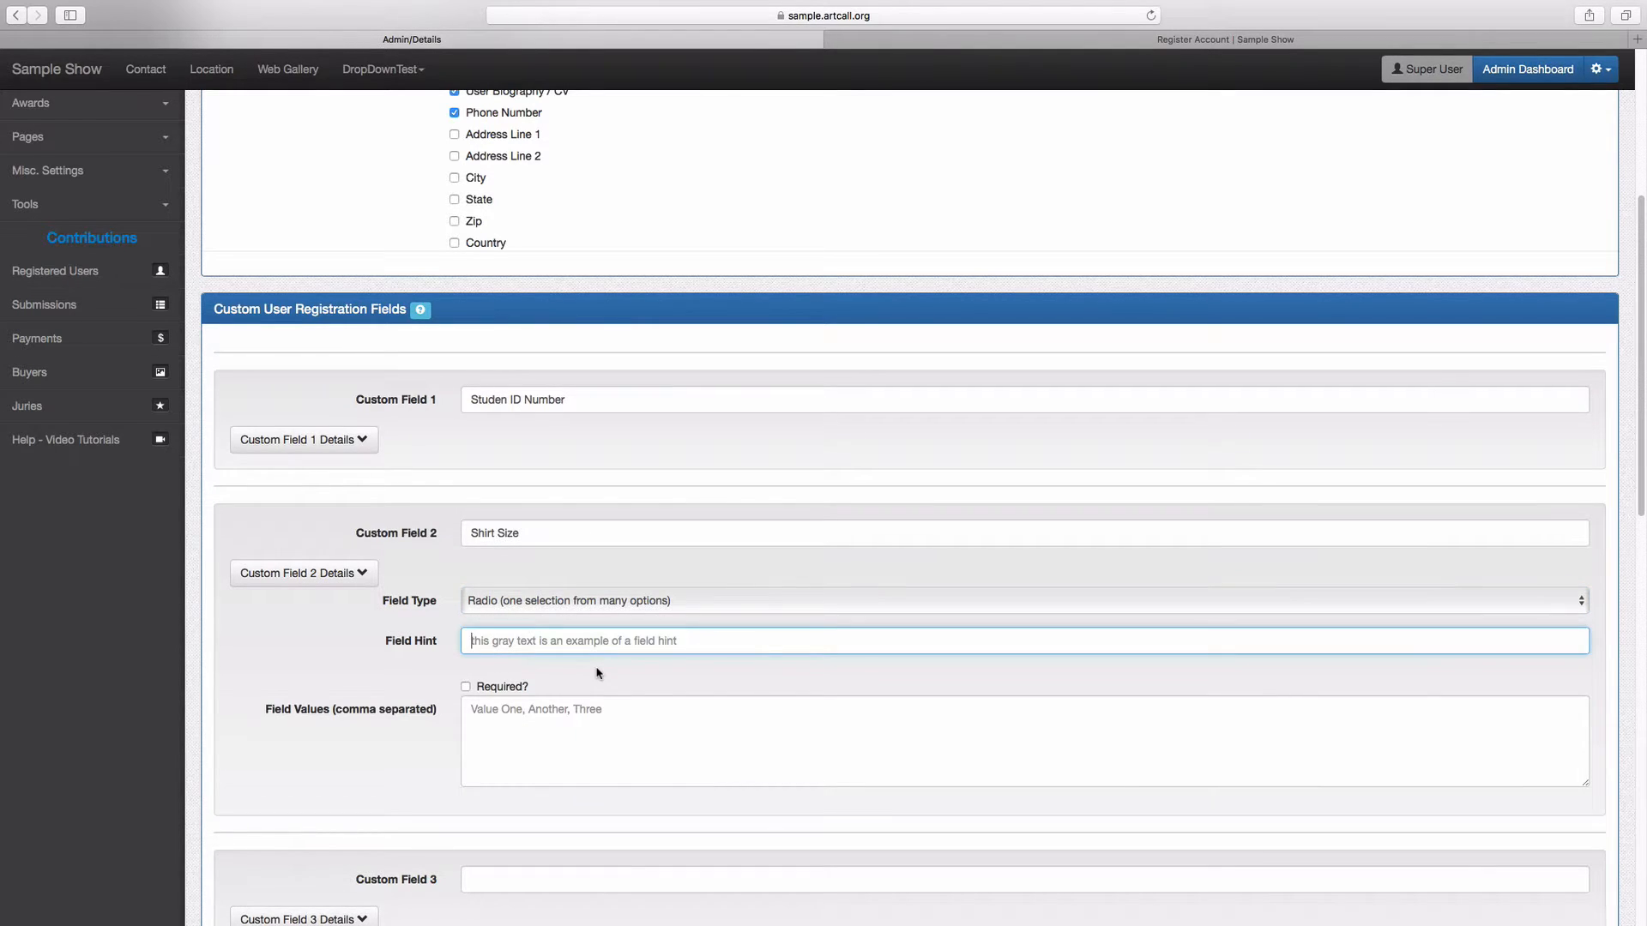
type("Choose")
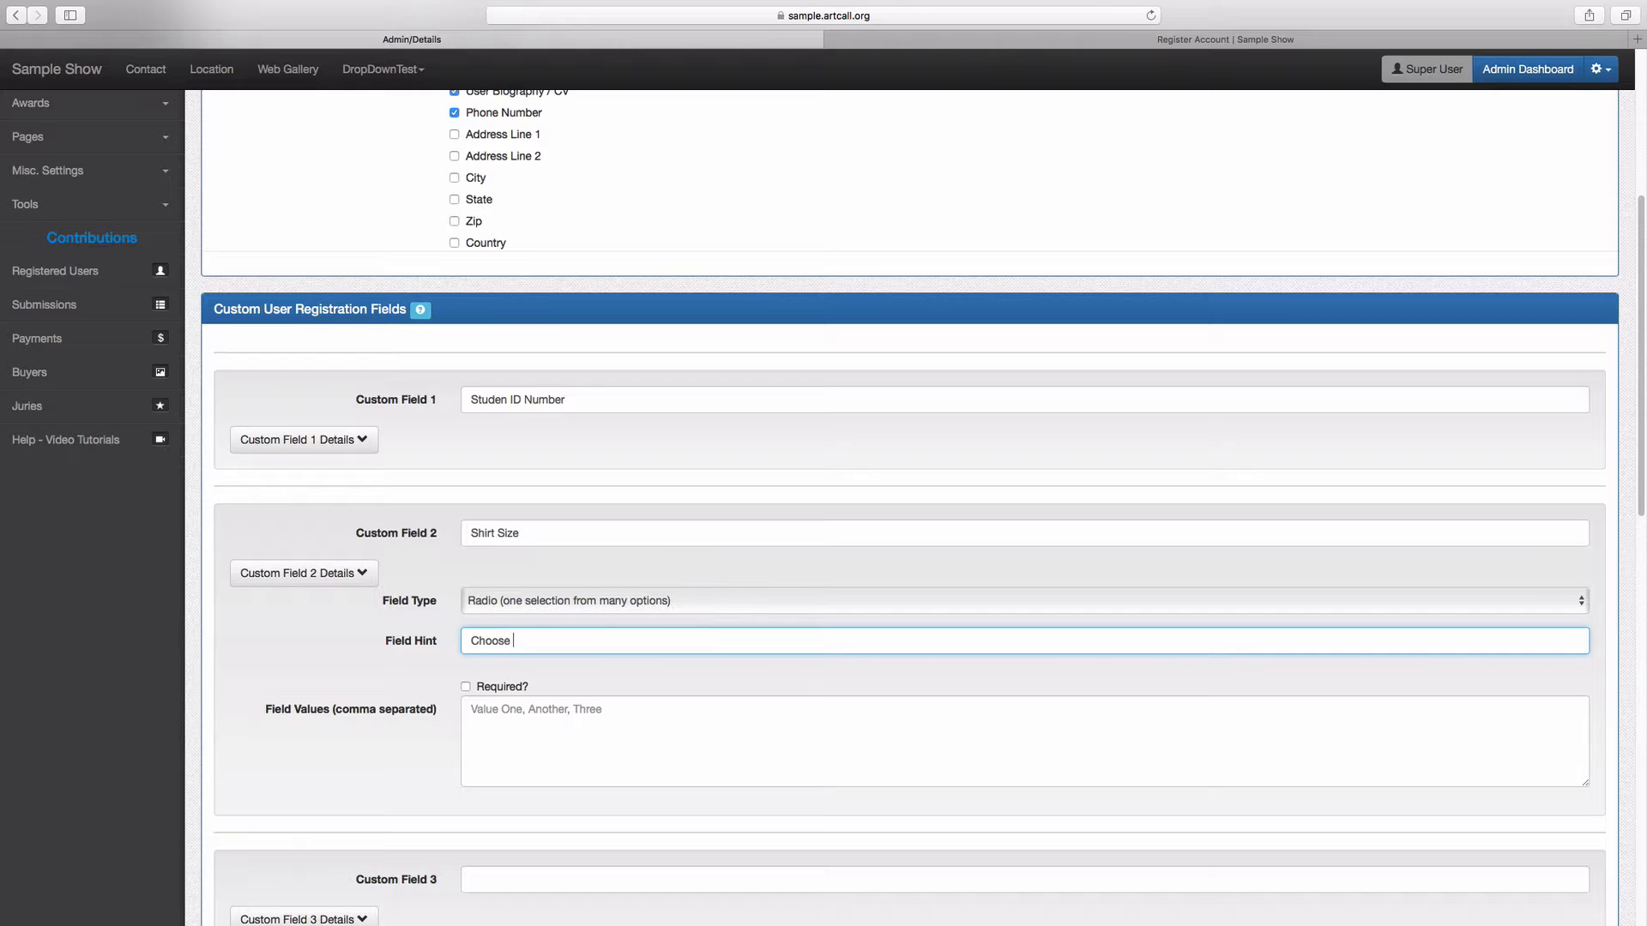
type(" Your Size")
key("Tab")
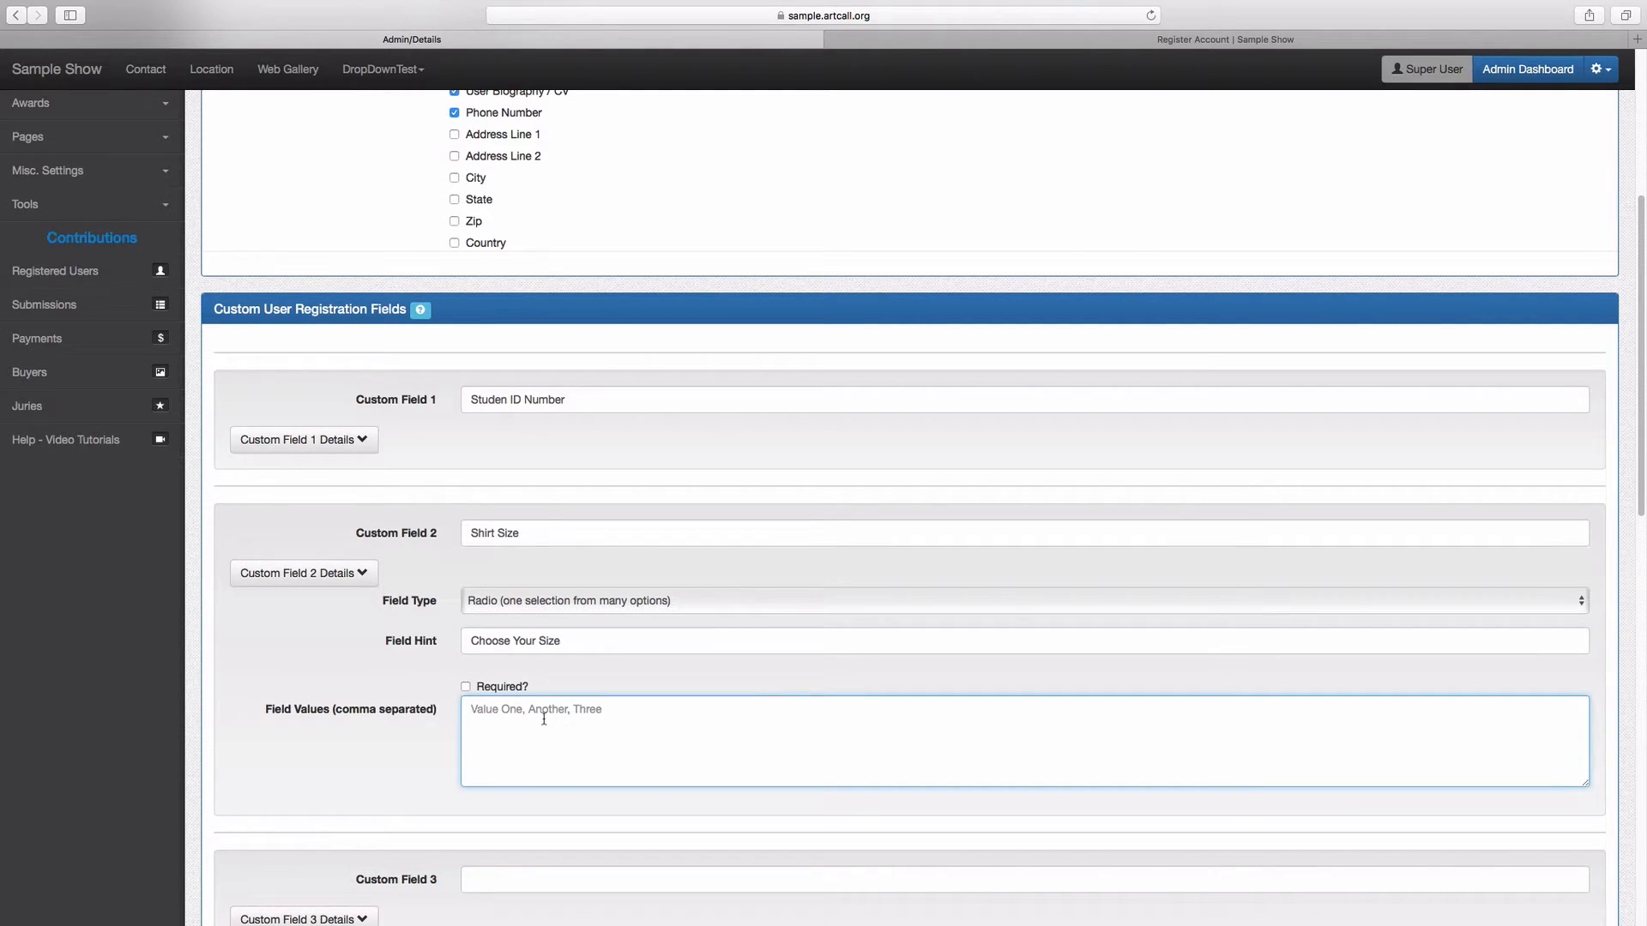
left_click(466, 687)
left_click(477, 714)
type("XL,L,M,S")
Name Custom Field 3 "Describe Something"
scroll(974, 552, "down", 5)
left_click(558, 504)
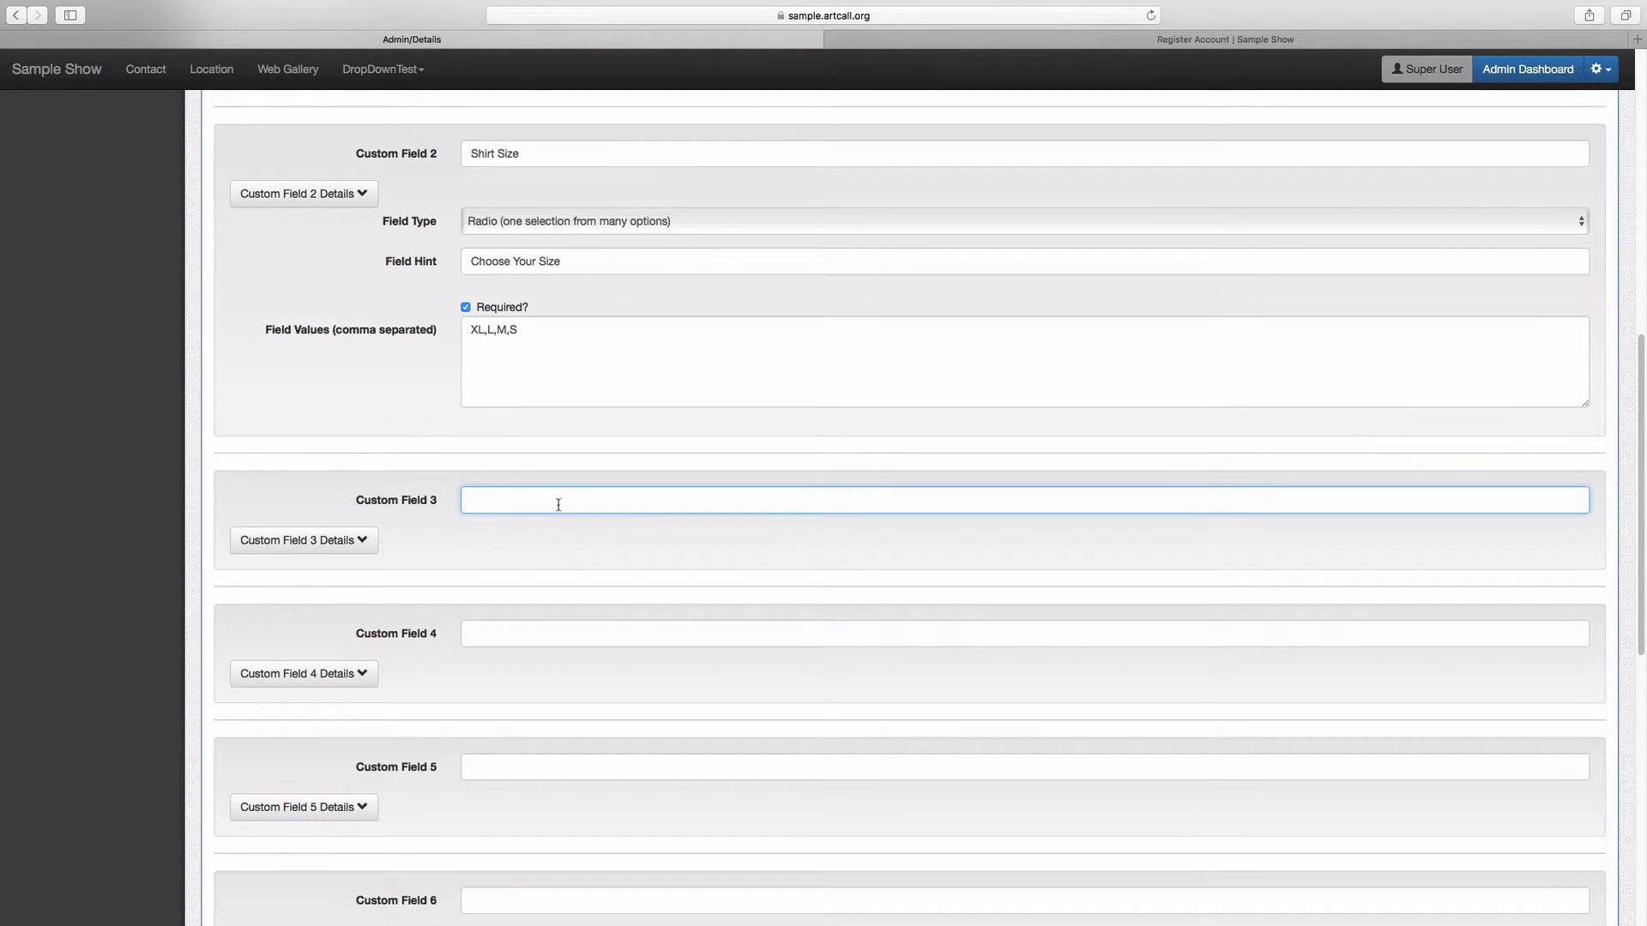
type("D")
key("BackSpace")
type("Descrio")
key("BackSpace")
type("be Something")
Set the Describe Something field's type to Text Area (multiple input lines) and make the field required
left_click(288, 549)
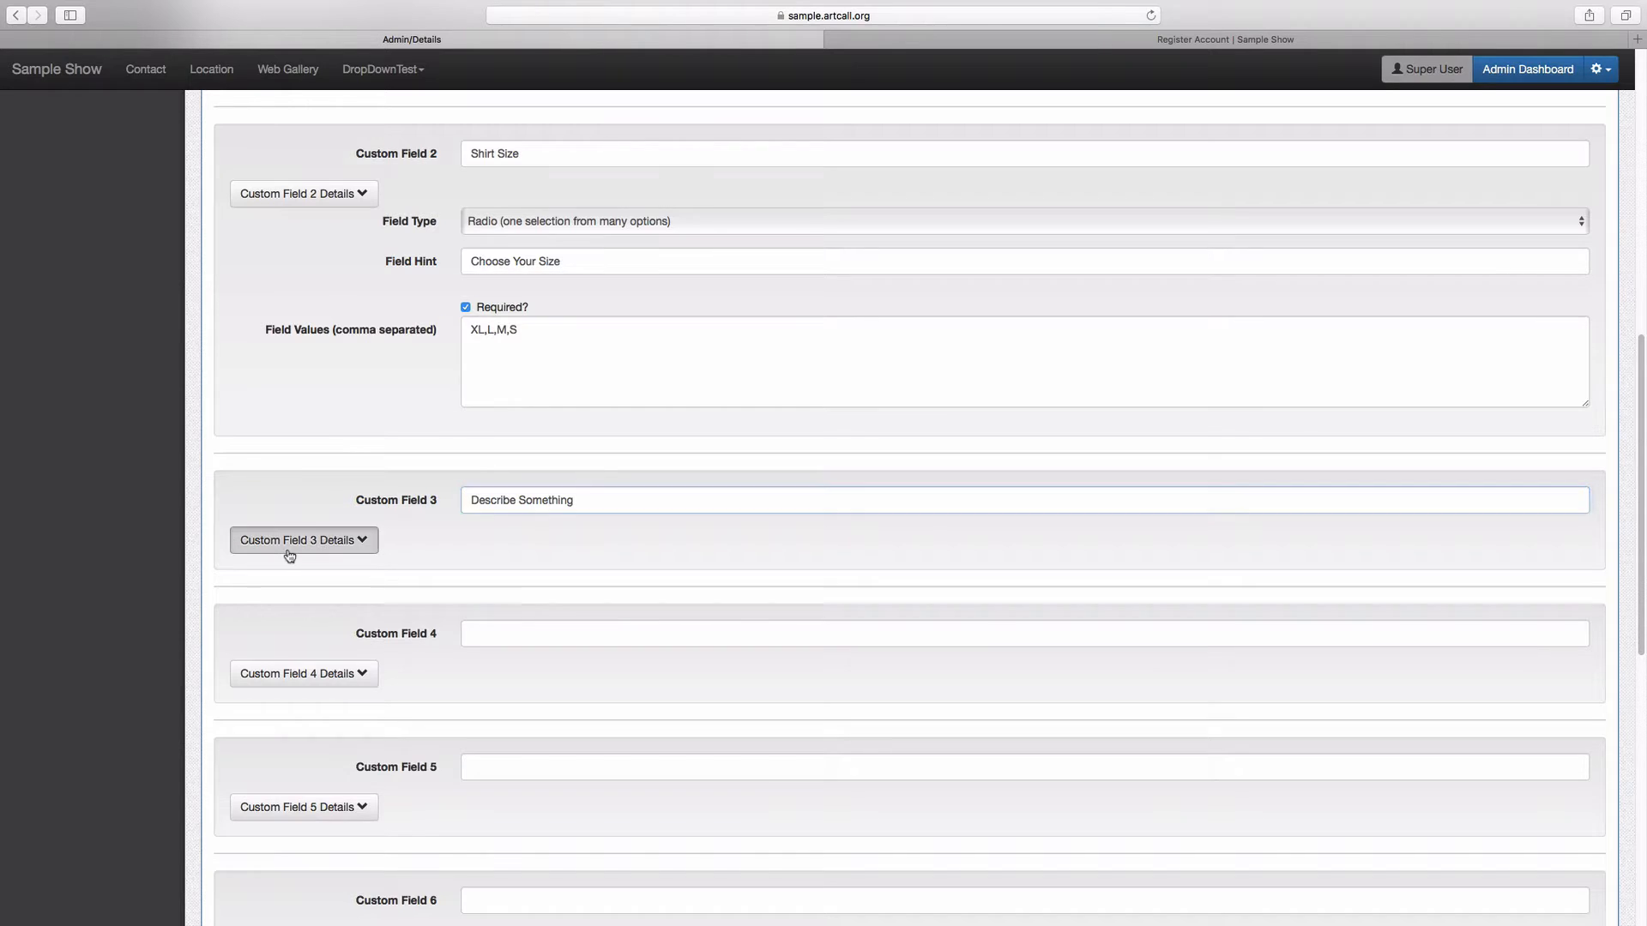
left_click(512, 362)
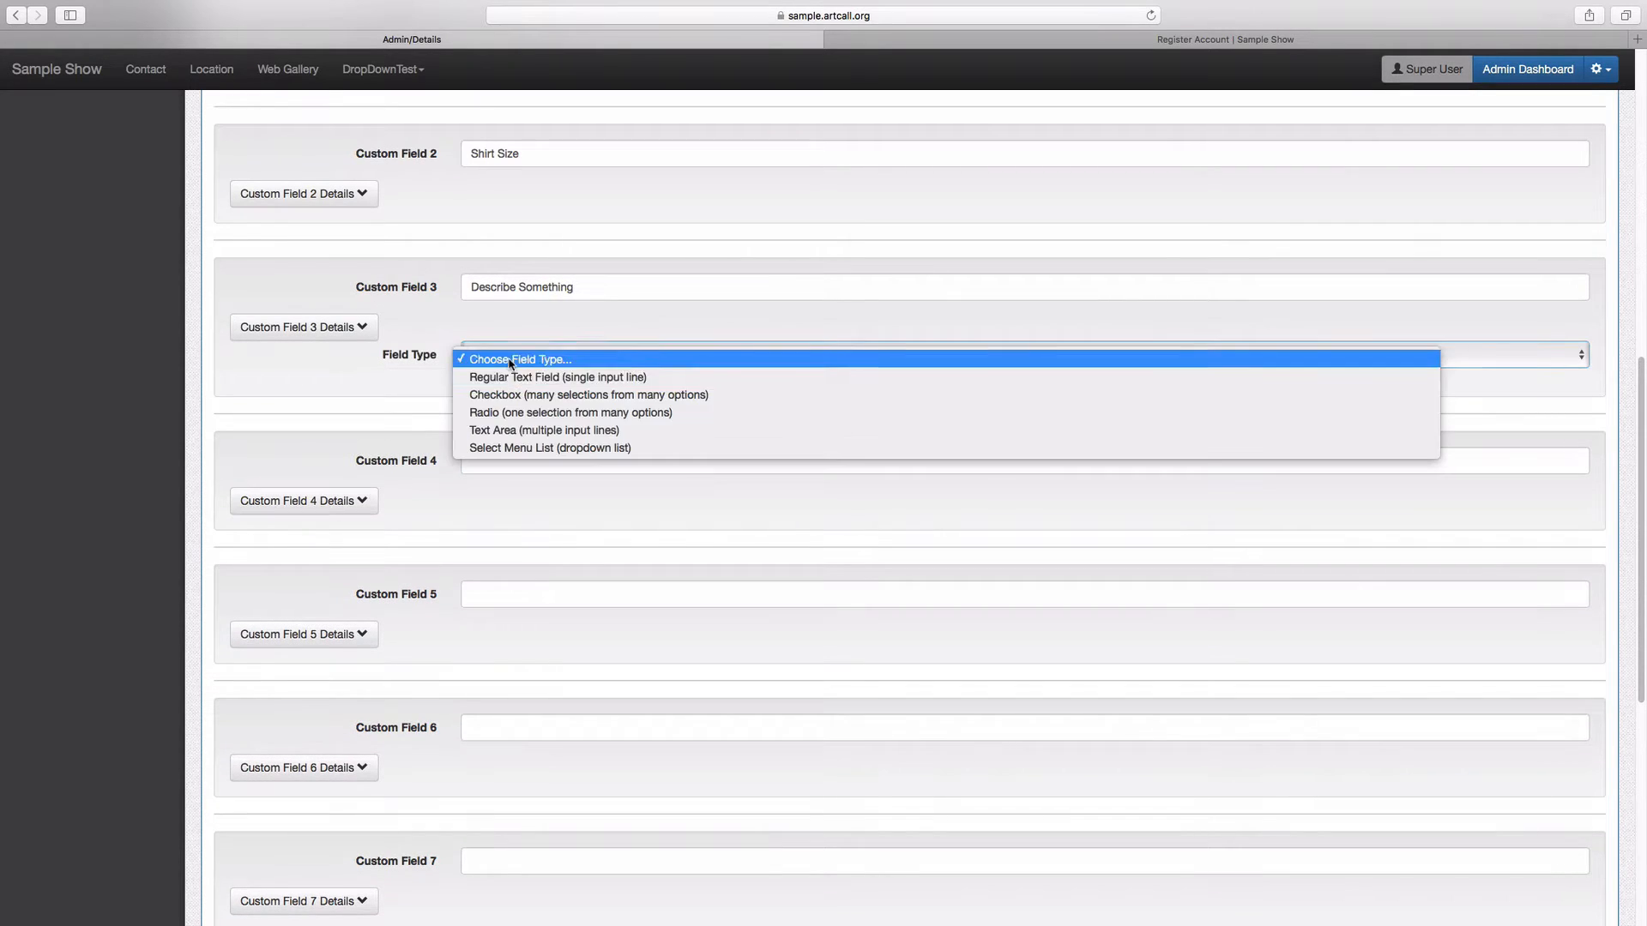
left_click(506, 431)
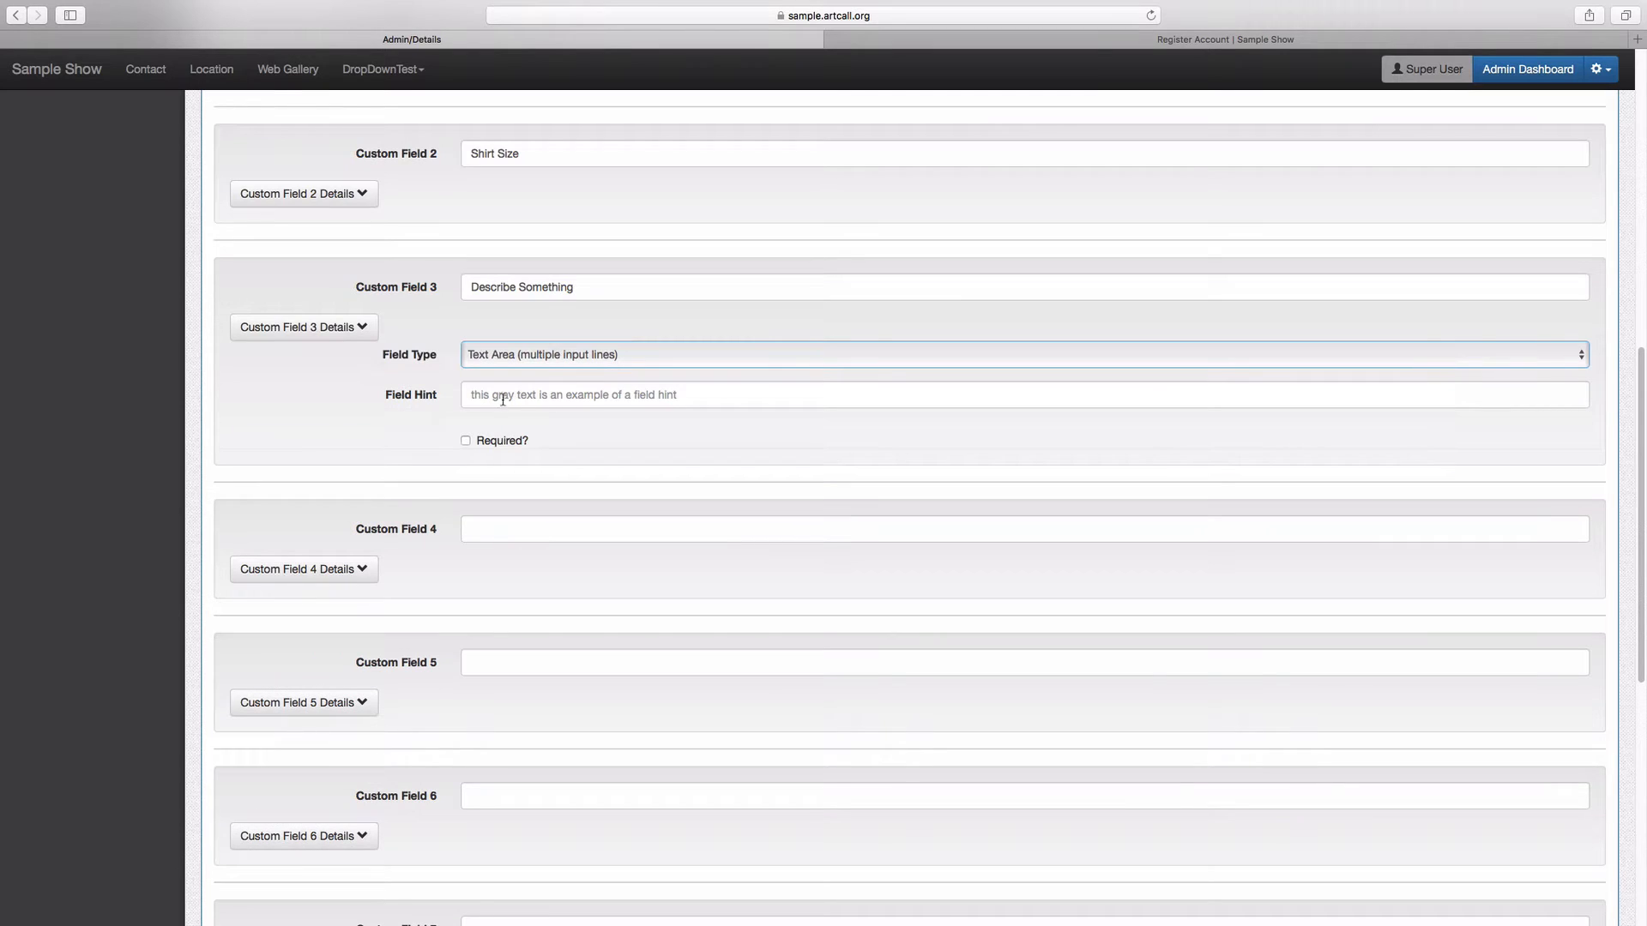
left_click(499, 442)
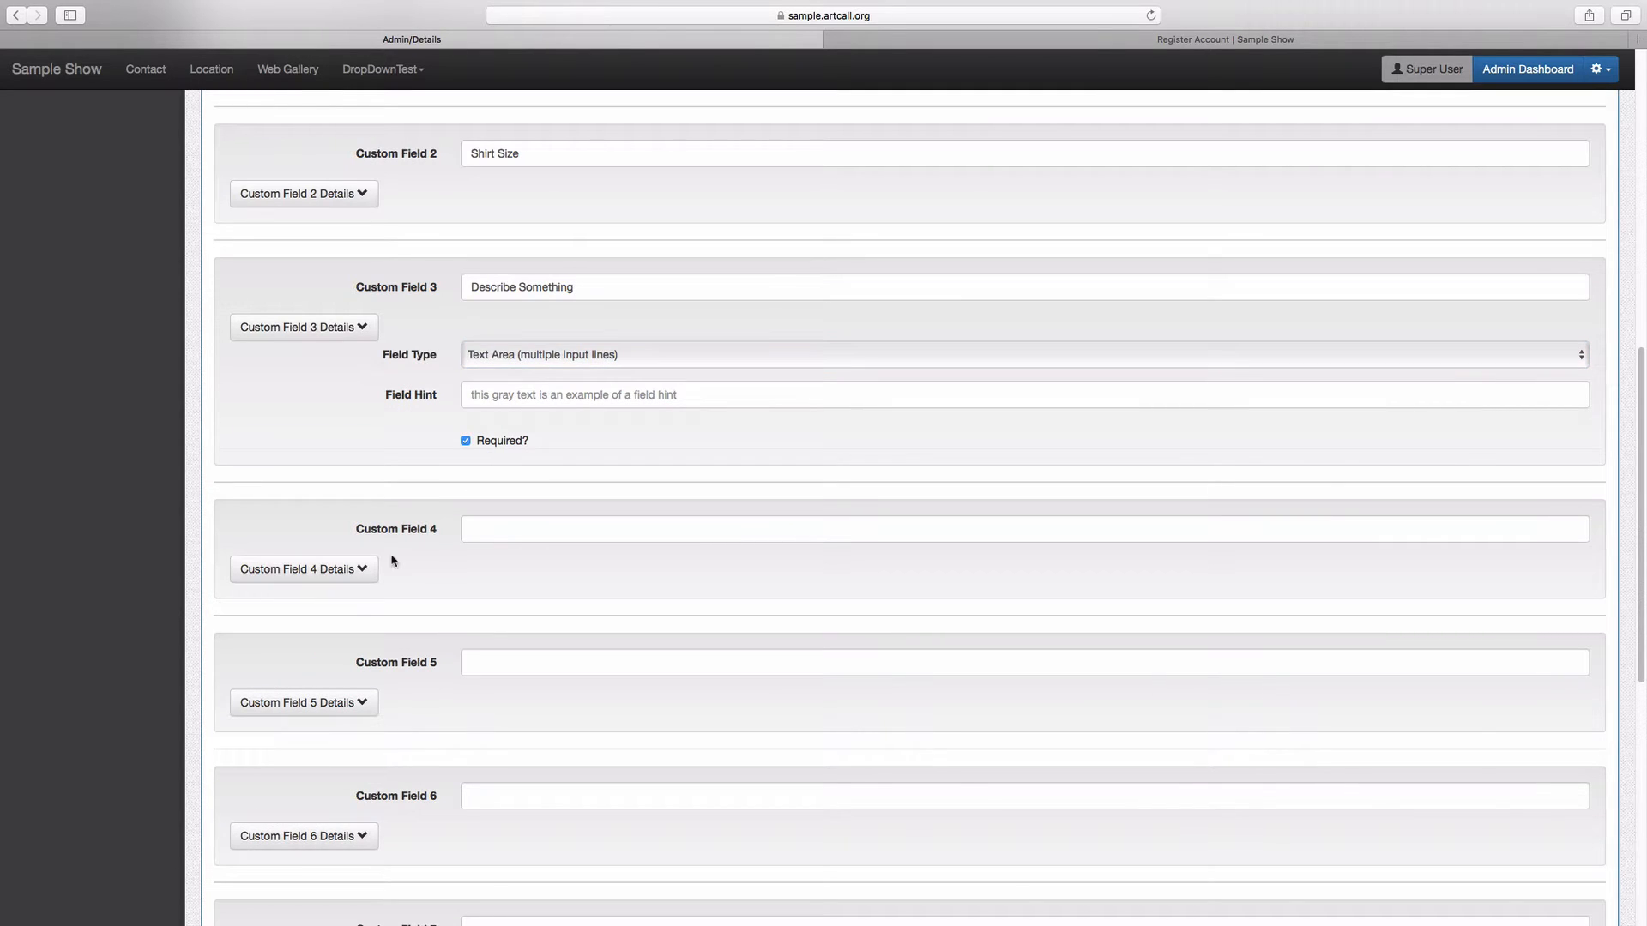
Name Custom Field 4 "Drop Down" and set its field type to Select Menu List (dropdown list)
left_click(472, 530)
type("Drop Down")
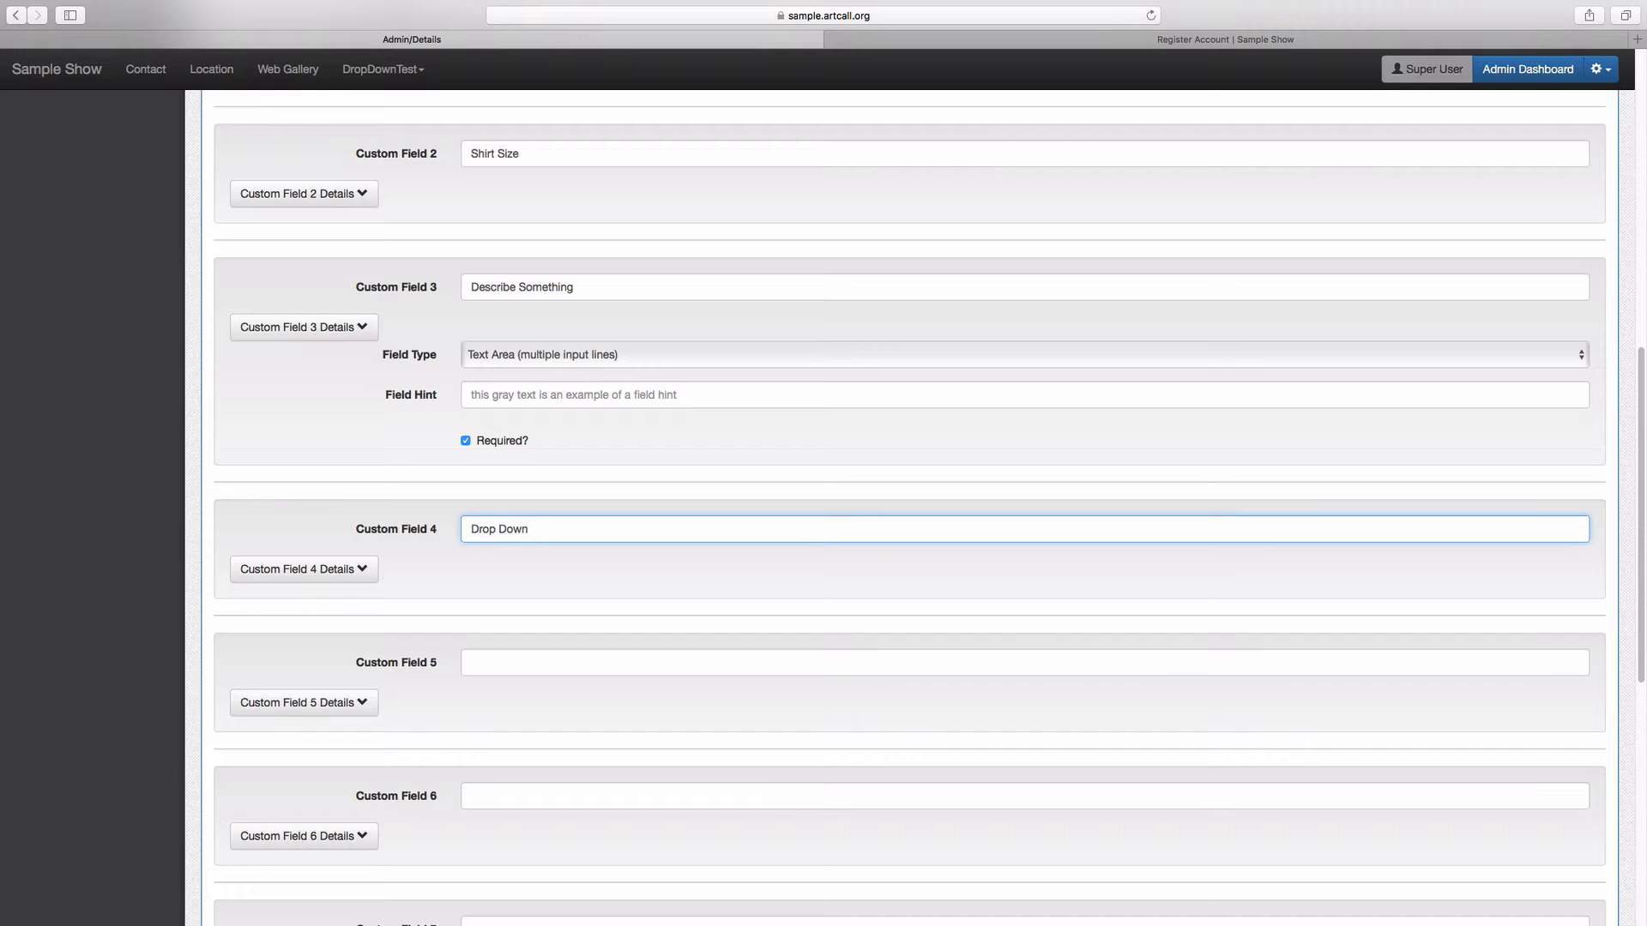
left_click(352, 570)
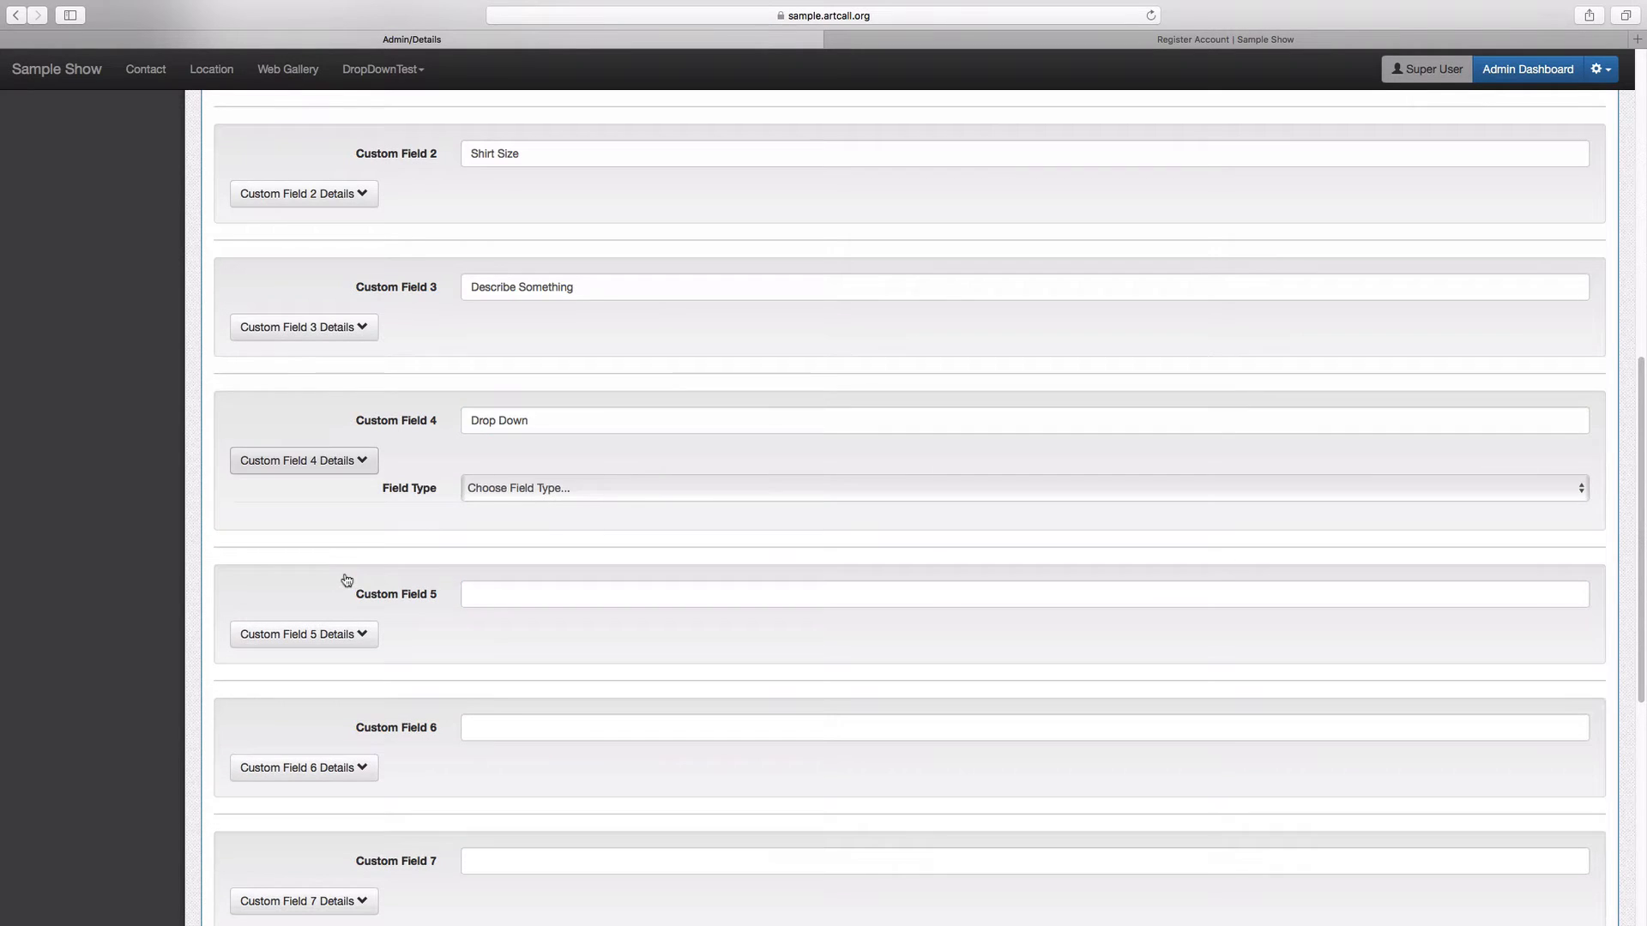
left_click(518, 491)
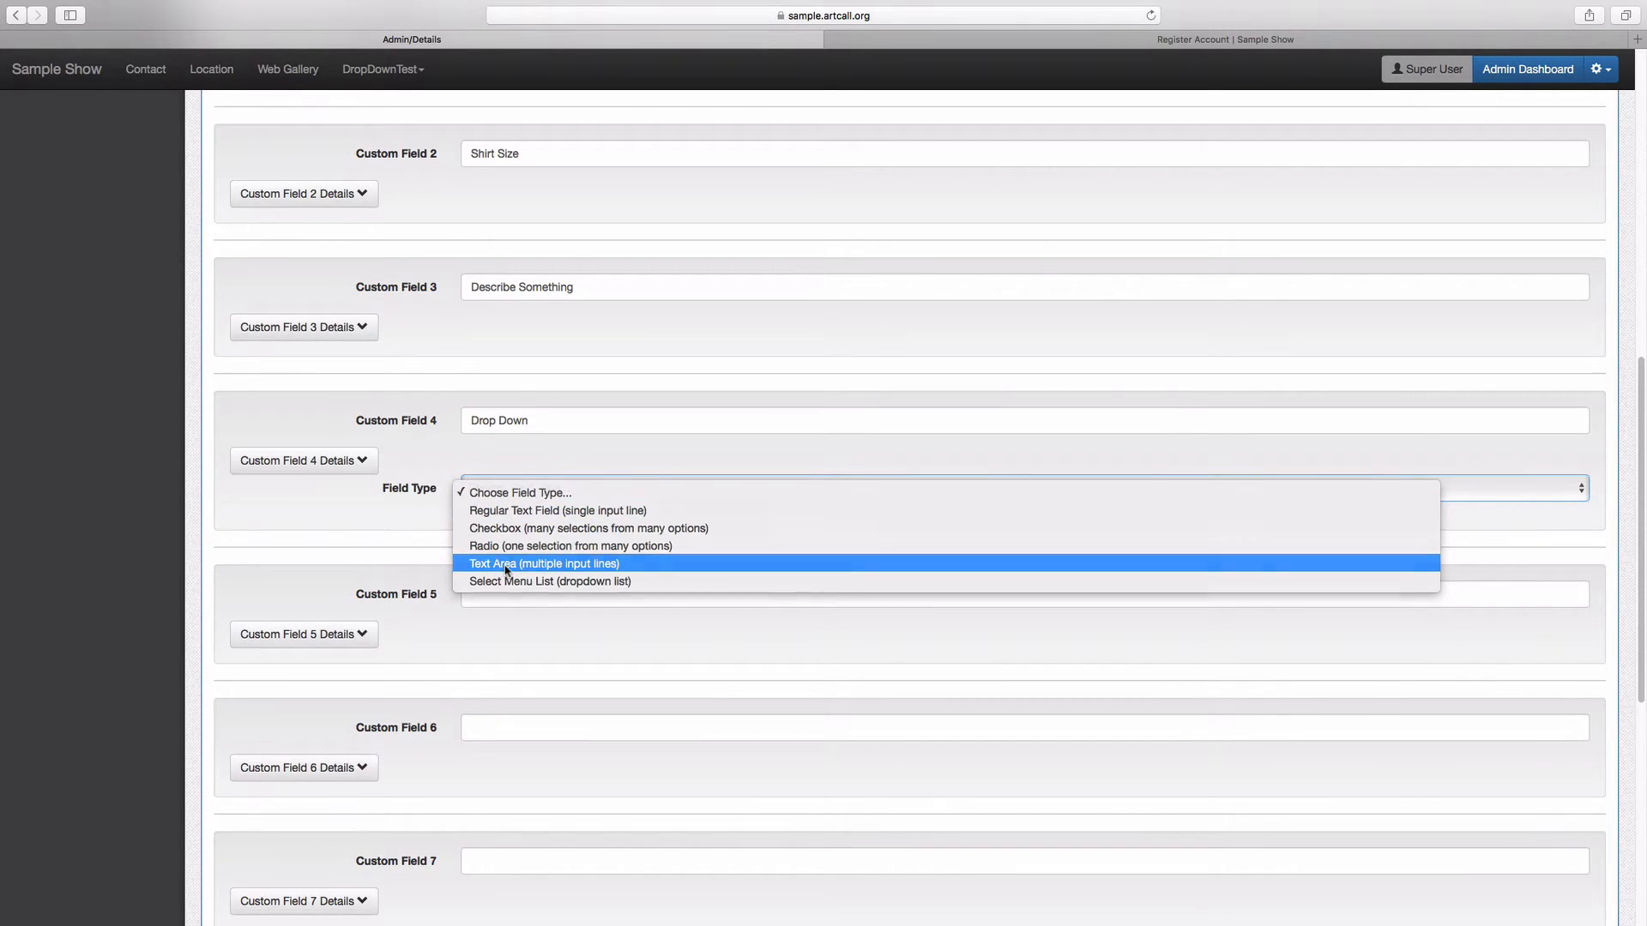
left_click(513, 566)
left_click(505, 482)
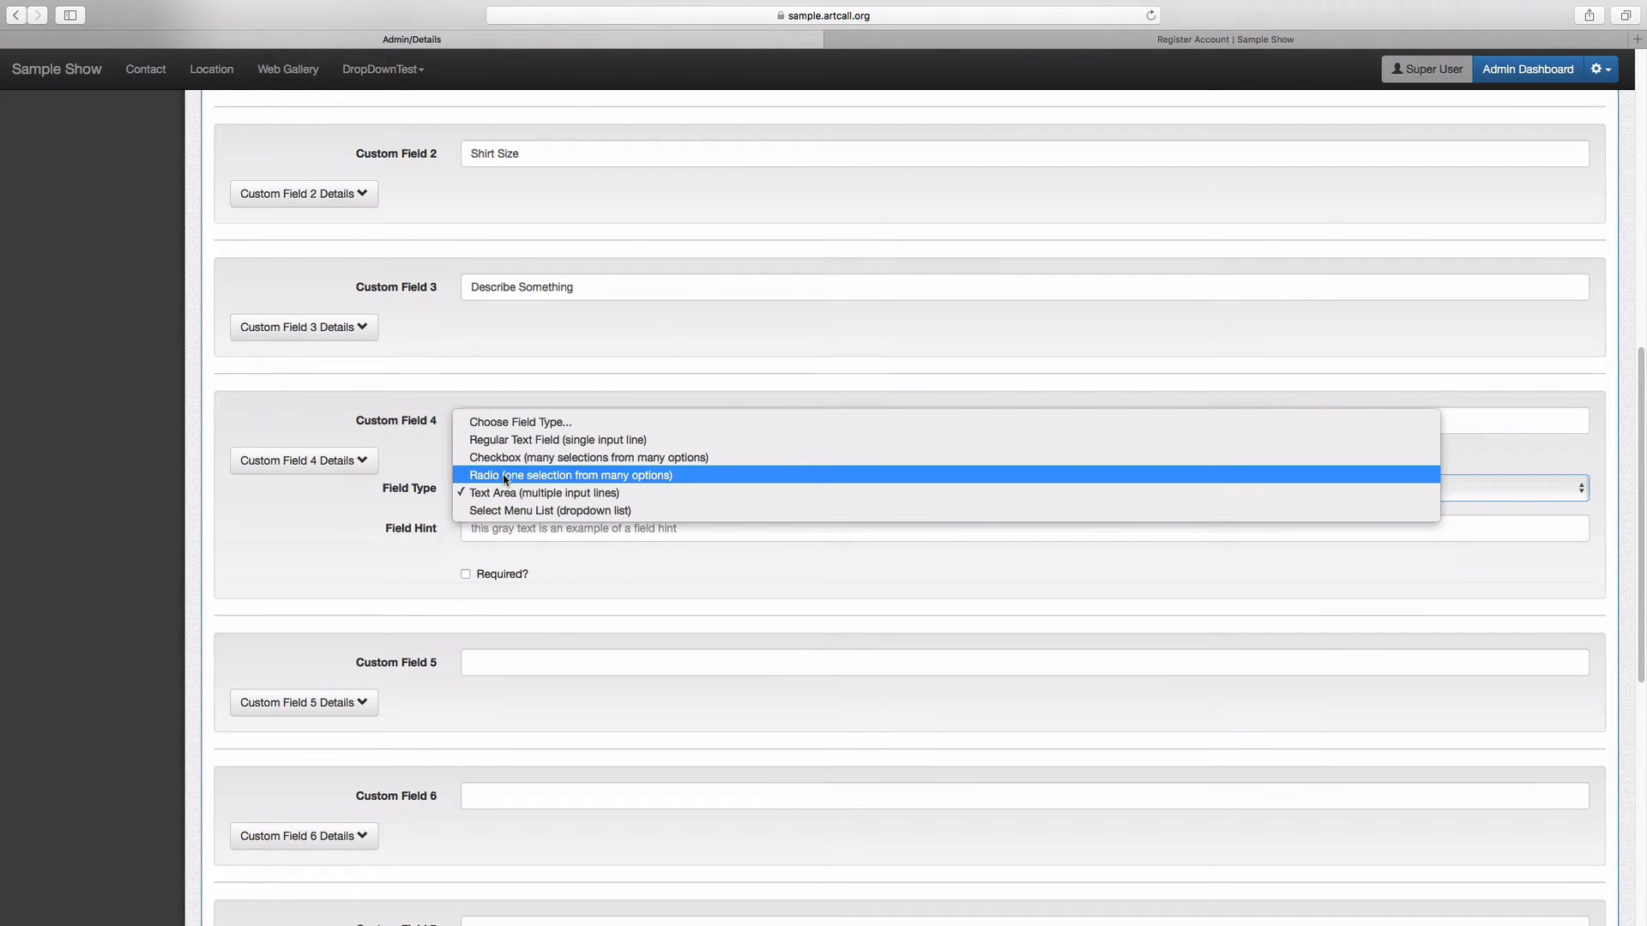
left_click(506, 510)
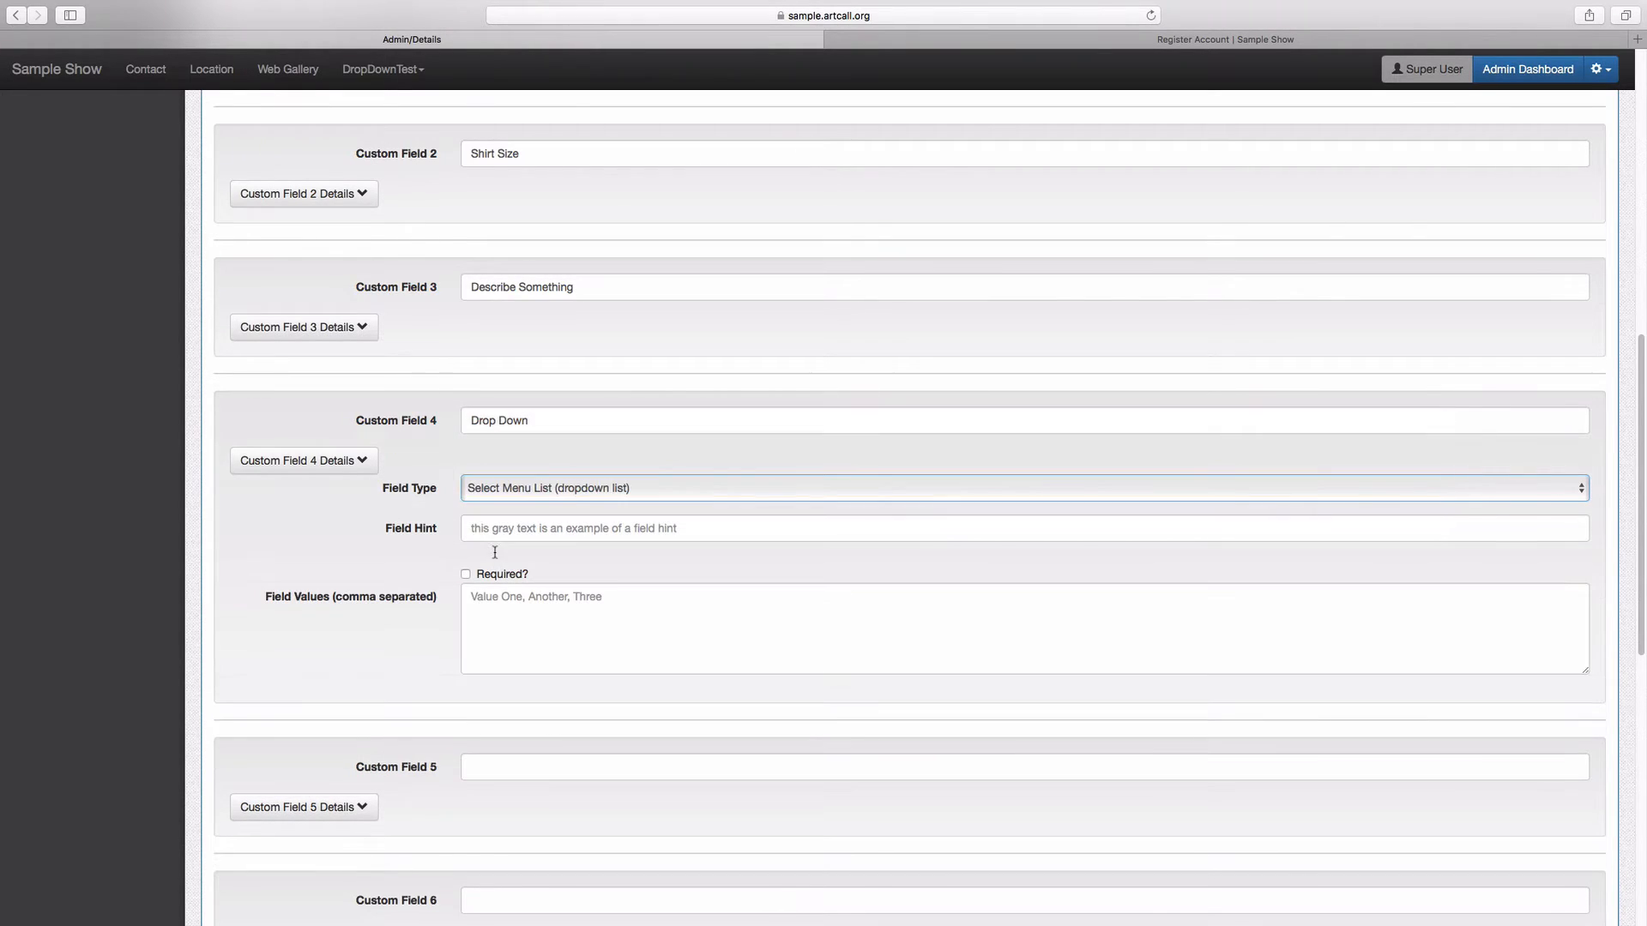
Set the Drop Down field's values to one,two,three and save the user registration settings
left_click(494, 607)
type("one,two,there")
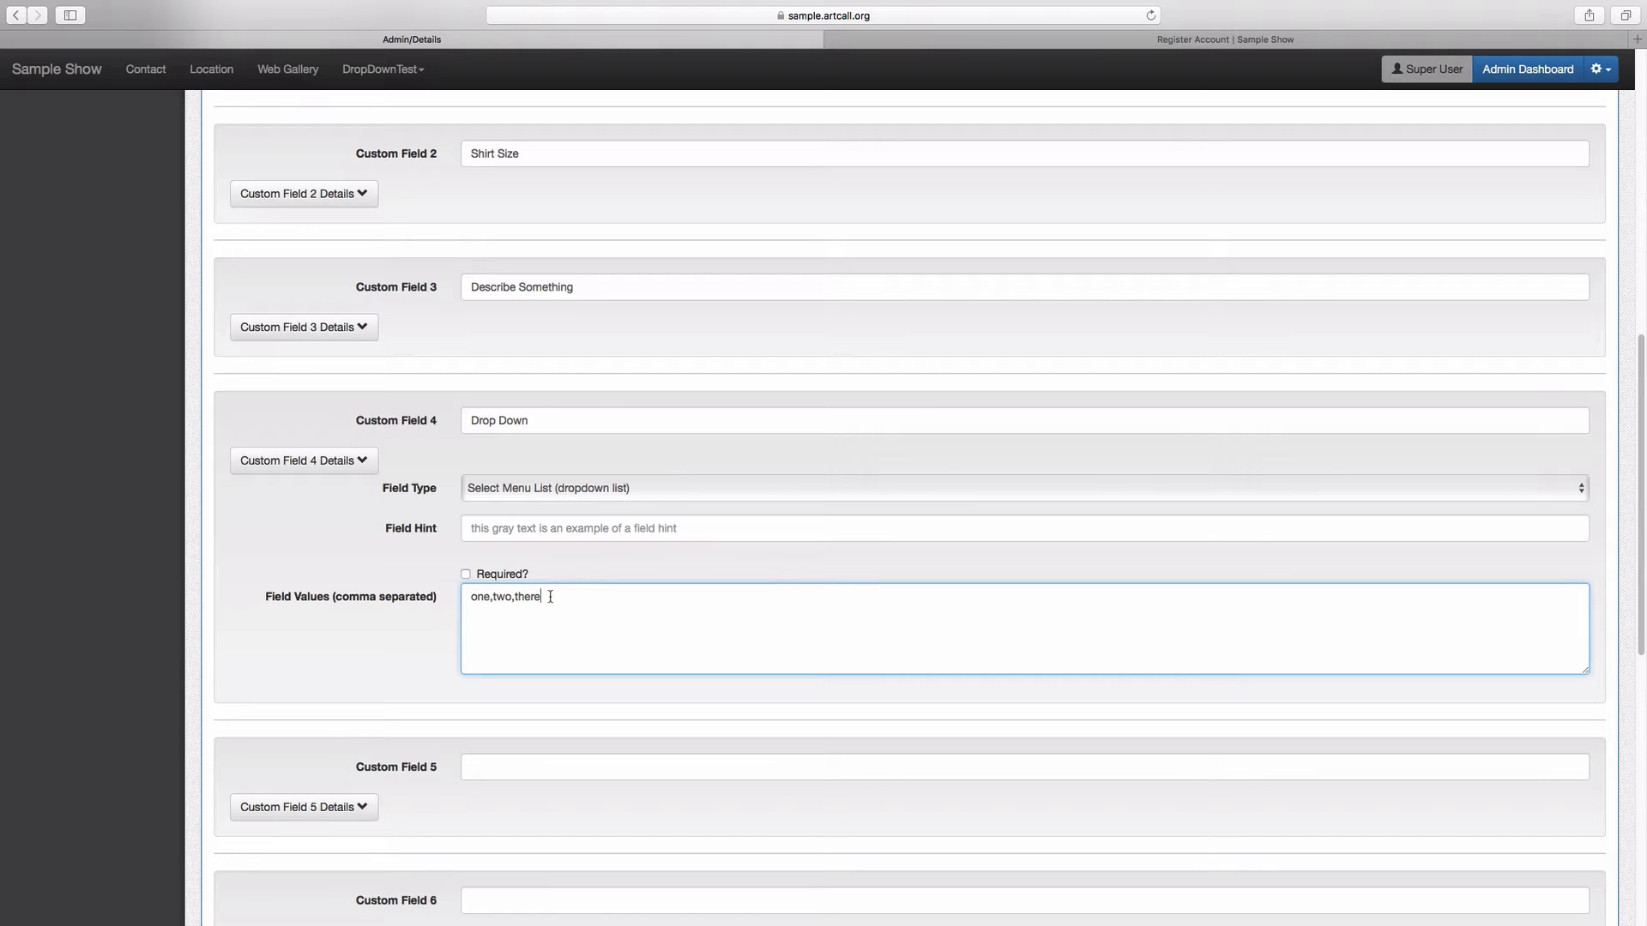
key("BackSpace")
key("BackSpace")
key("BackSpace")
type("ree")
scroll(405, 396, "down", 10)
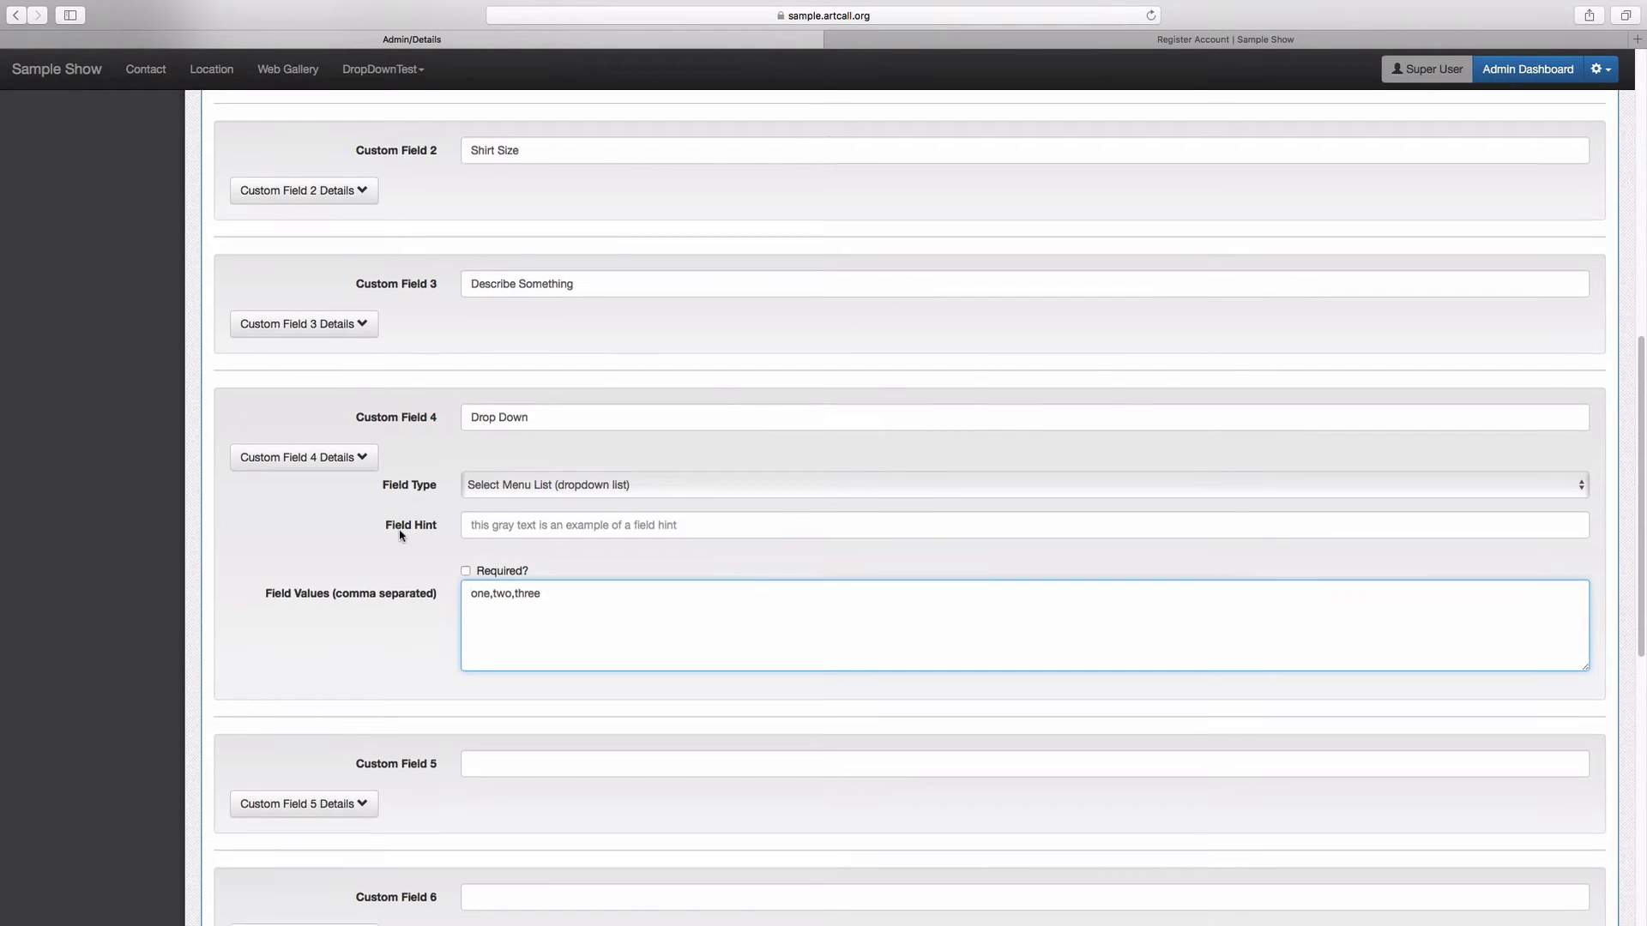
left_click(504, 832)
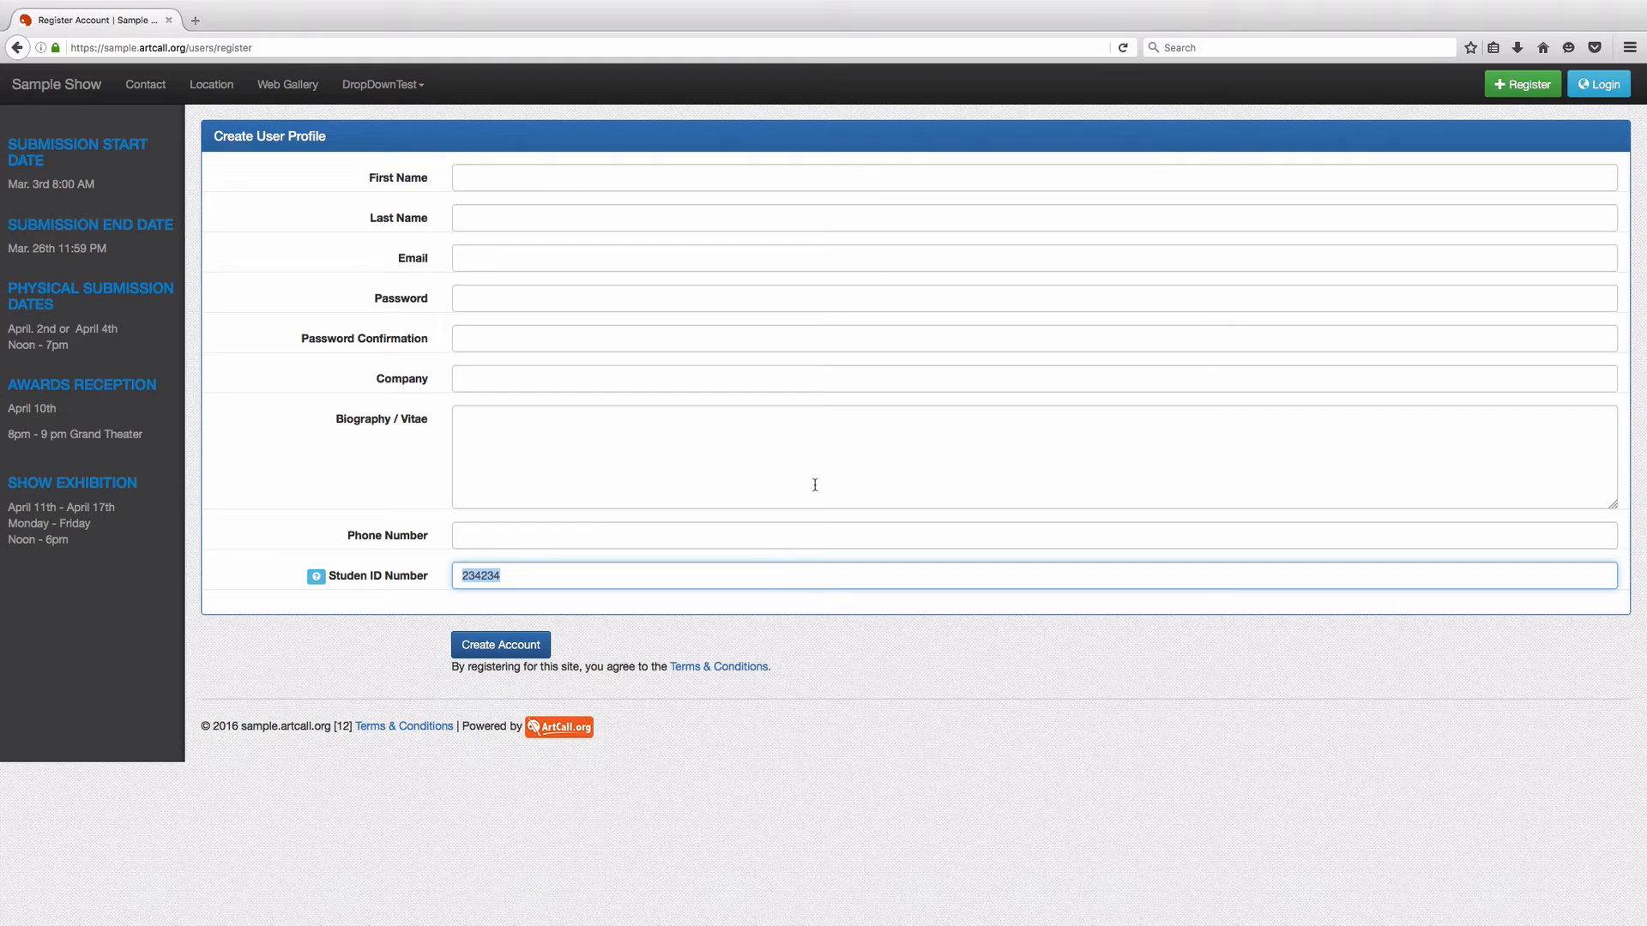
Switch to Firefox, reload the registration form and try out the Shirt Size options, ending with M selected
left_click(1520, 83)
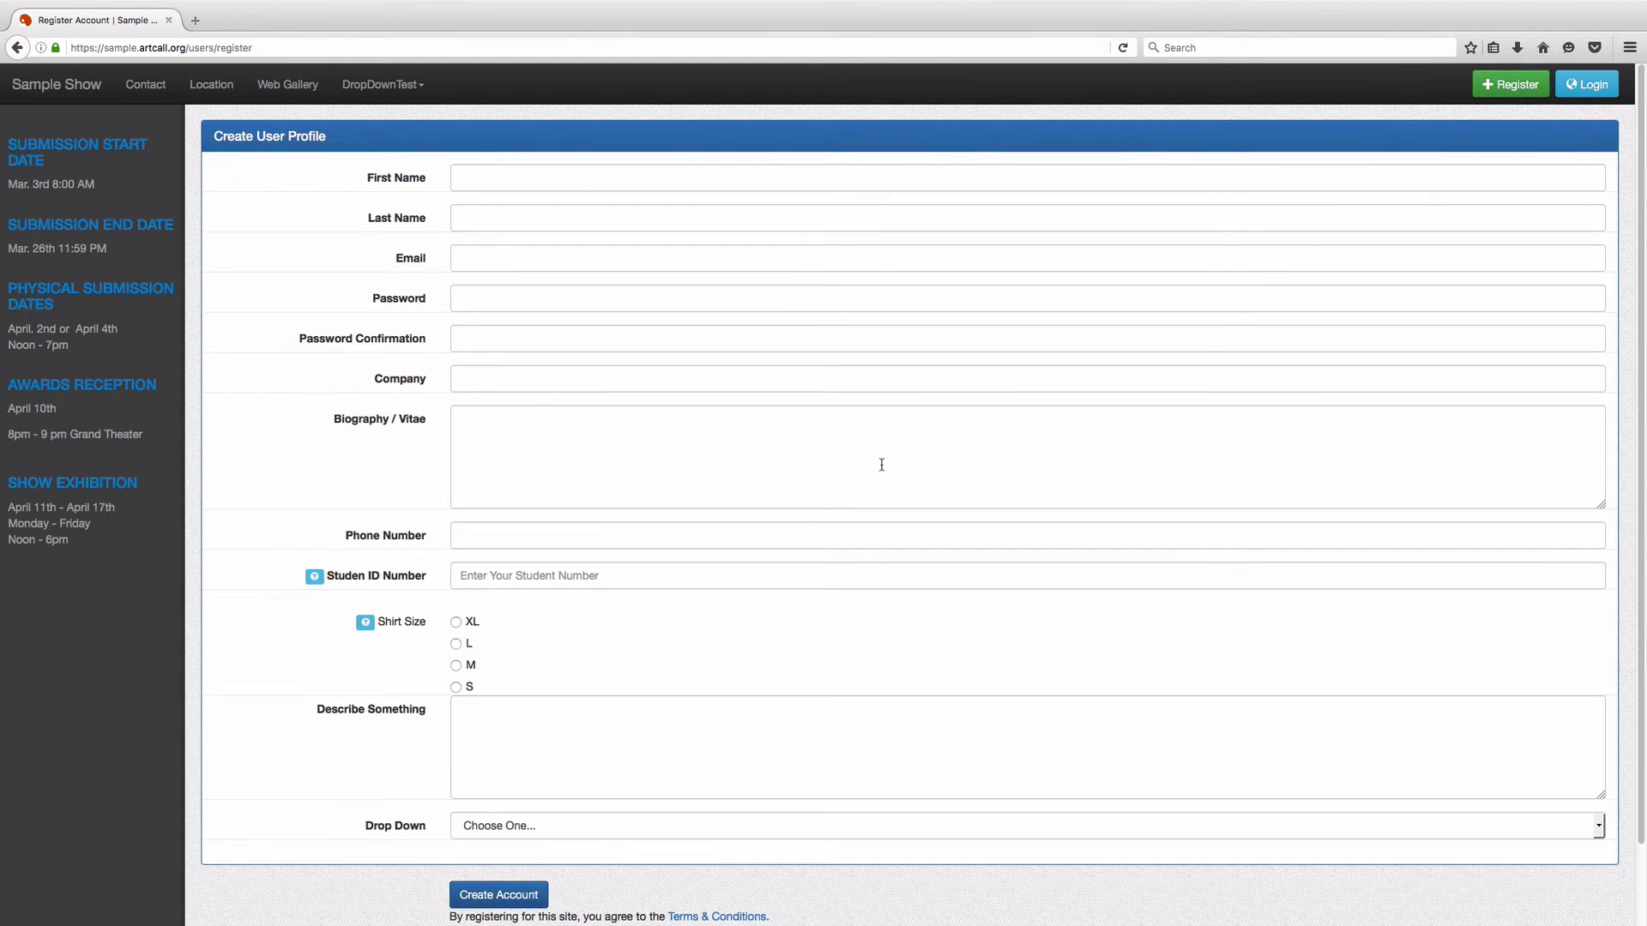
scroll(879, 461, "down", 2)
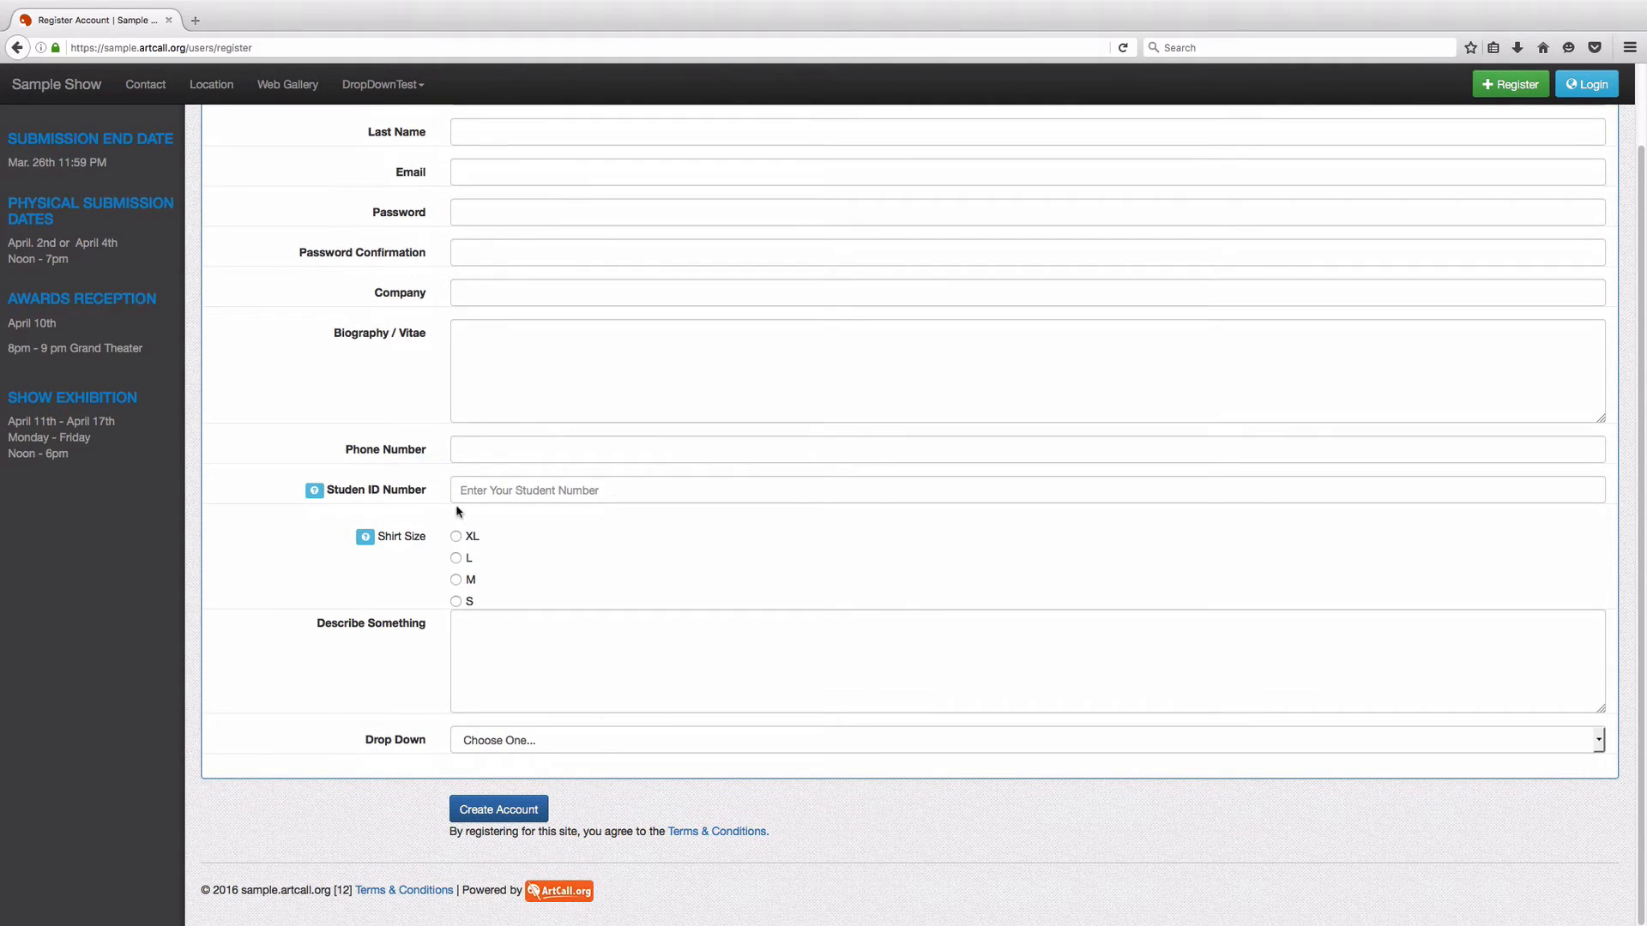
left_click(456, 536)
left_click(455, 558)
left_click(455, 602)
left_click(455, 580)
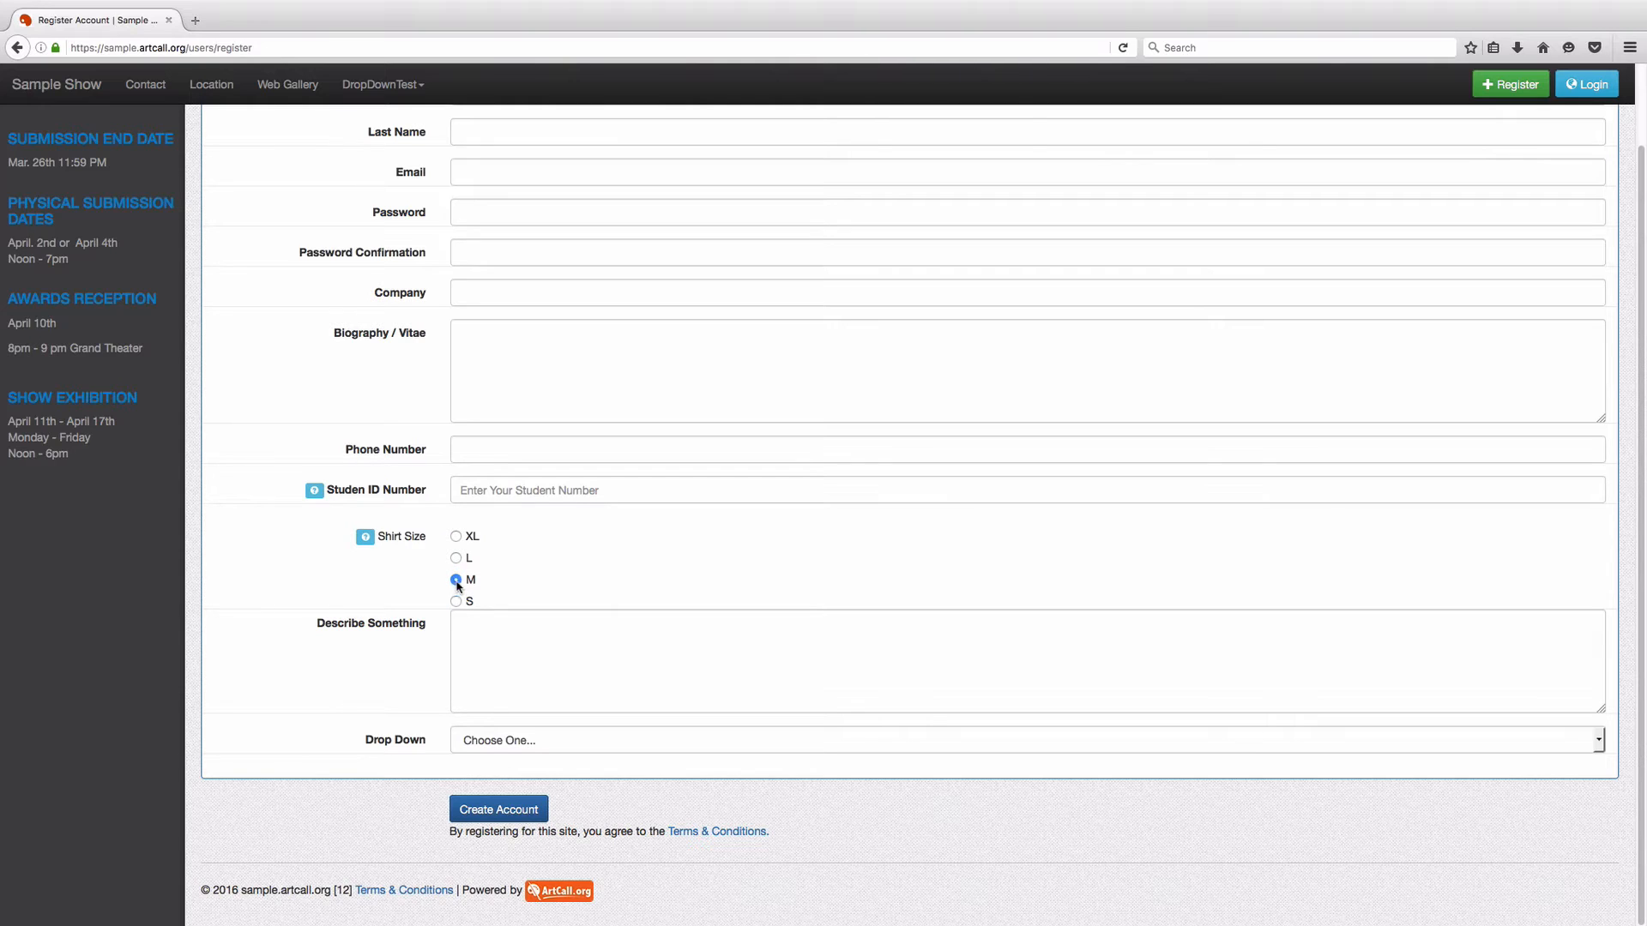
Enter "asdfasdf" in the Describe Something field and choose two in the Drop Down field
left_click(521, 635)
type("asdfasdf")
left_click(528, 744)
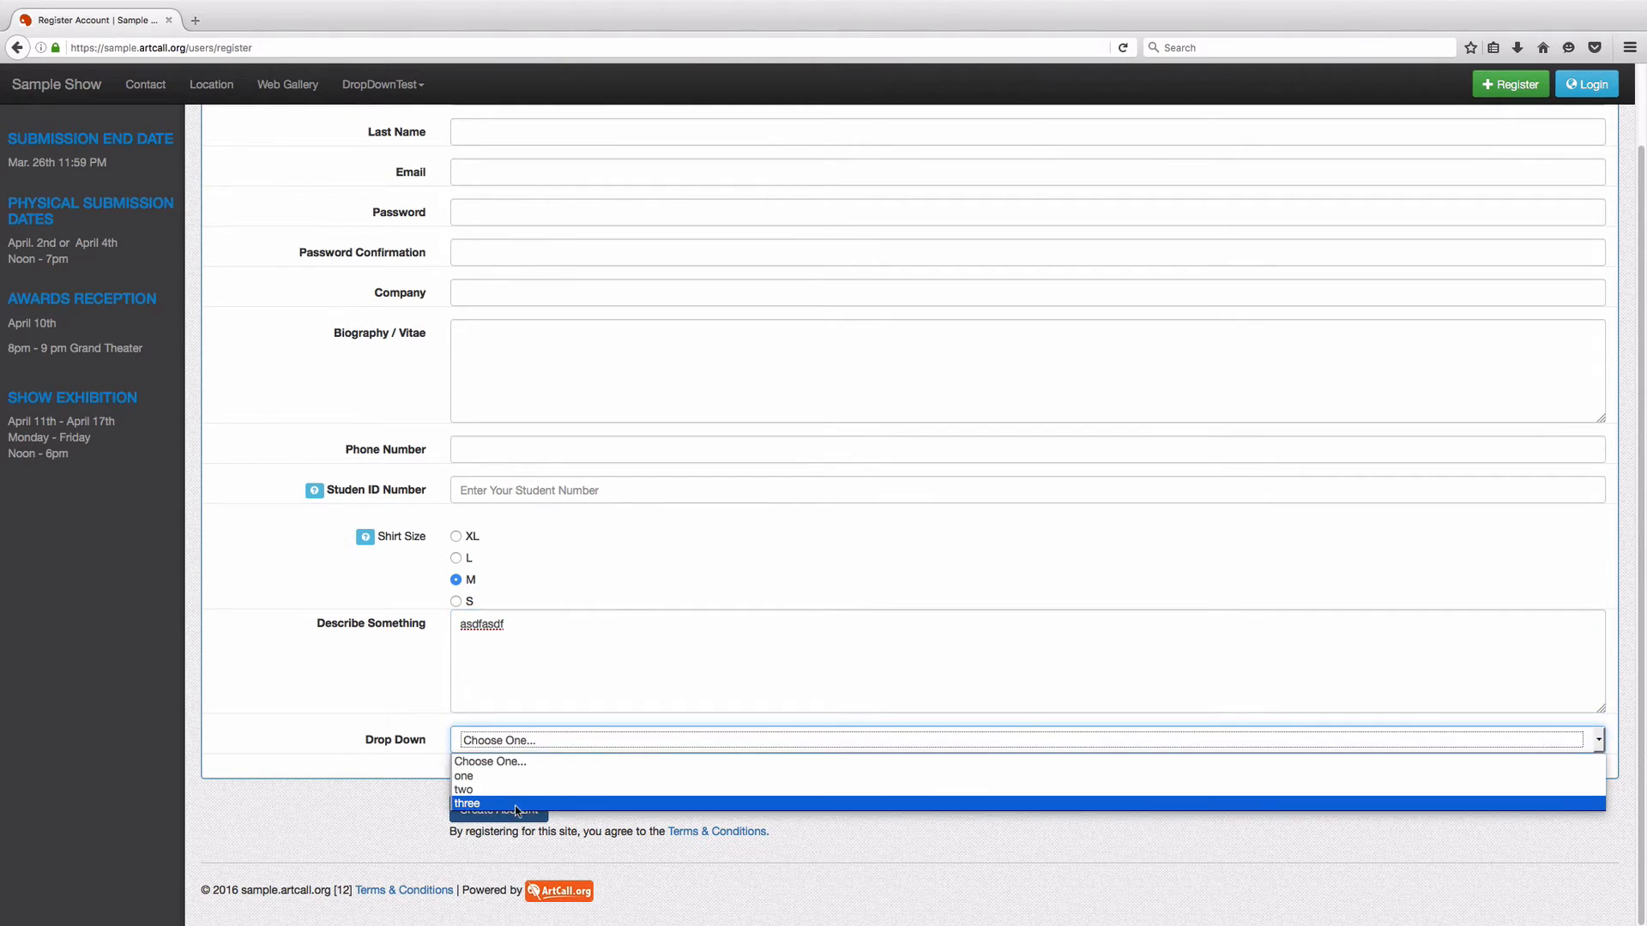
left_click(558, 789)
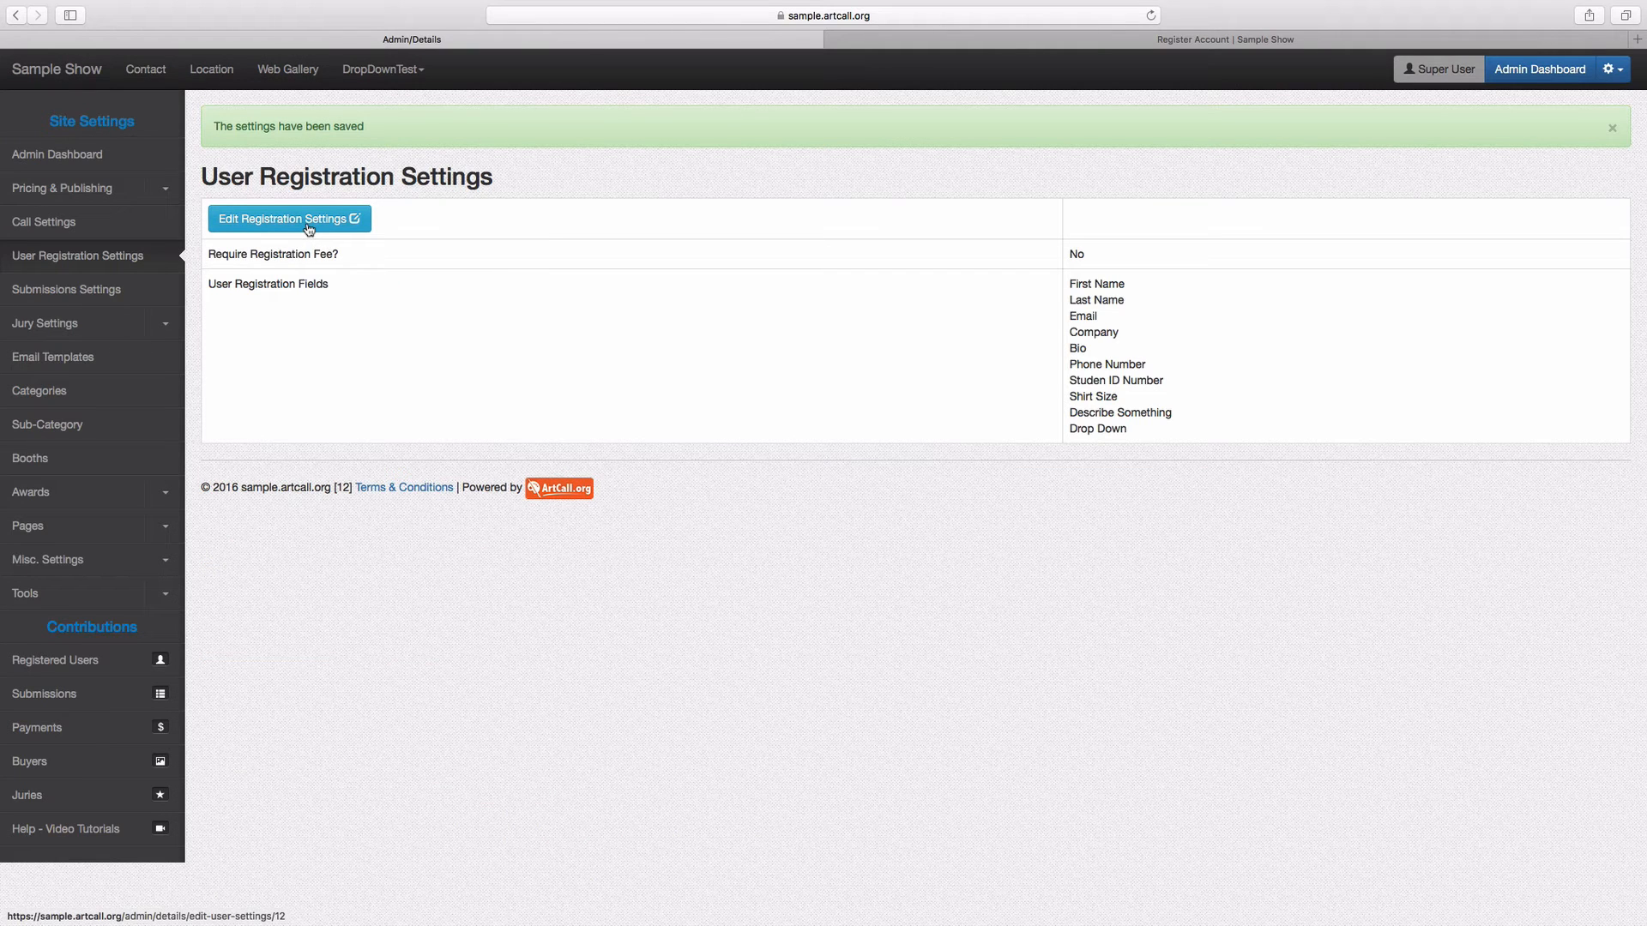
Switch back to Safari, reopen the user registration settings for editing and review the custom registration fields
left_click(309, 219)
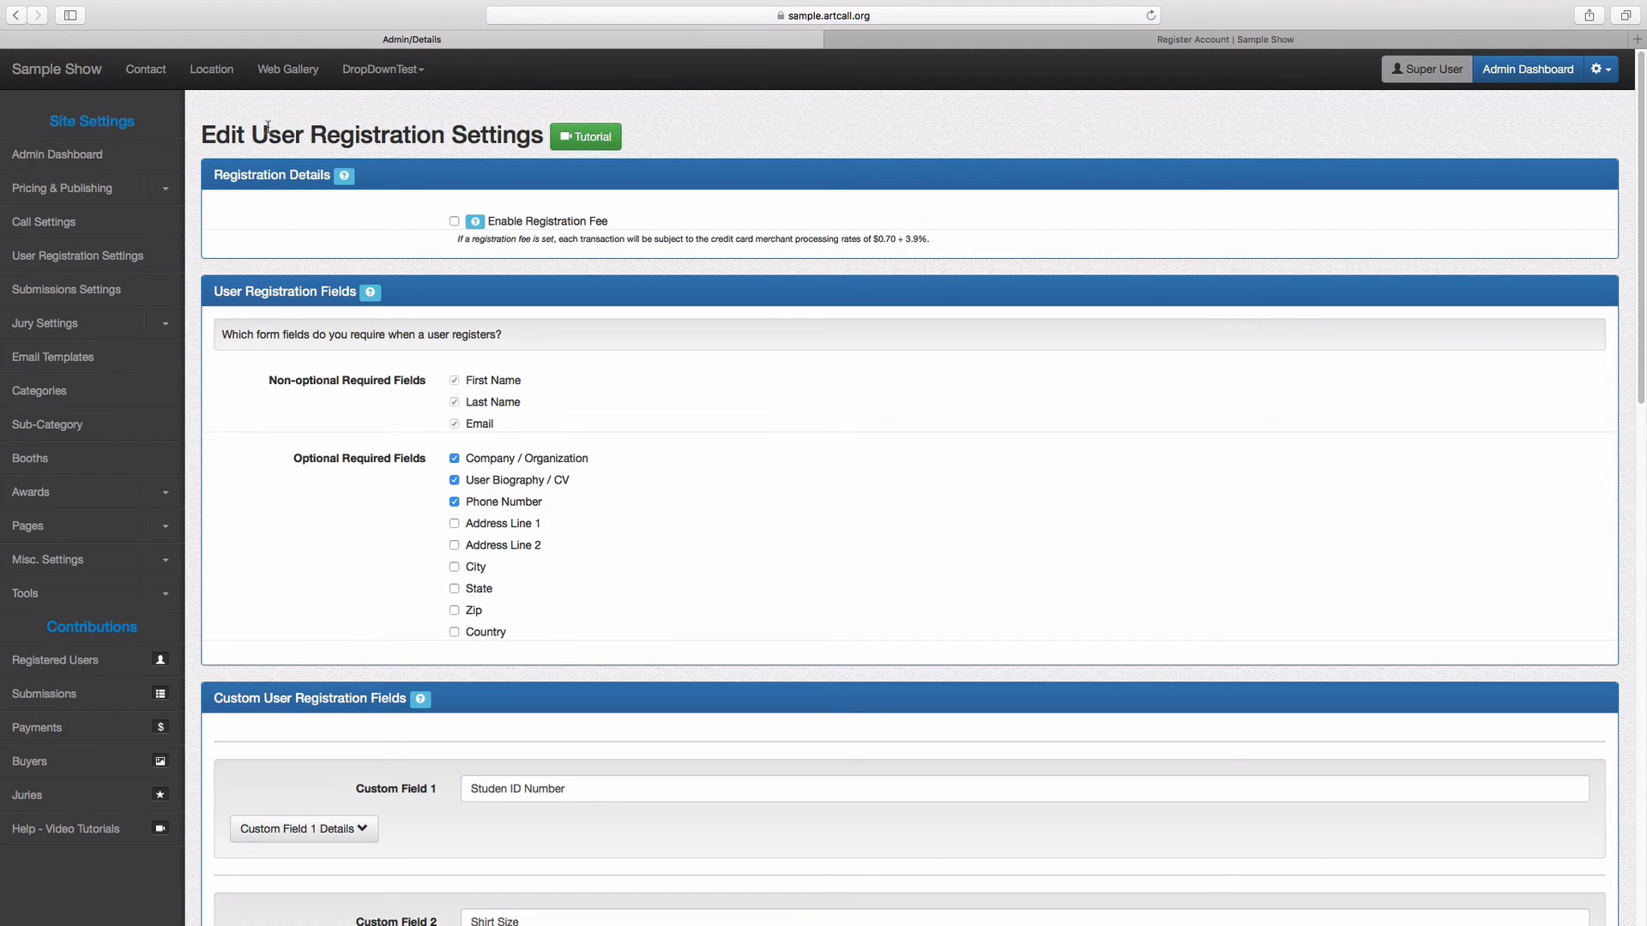
scroll(541, 523, "down", 5)
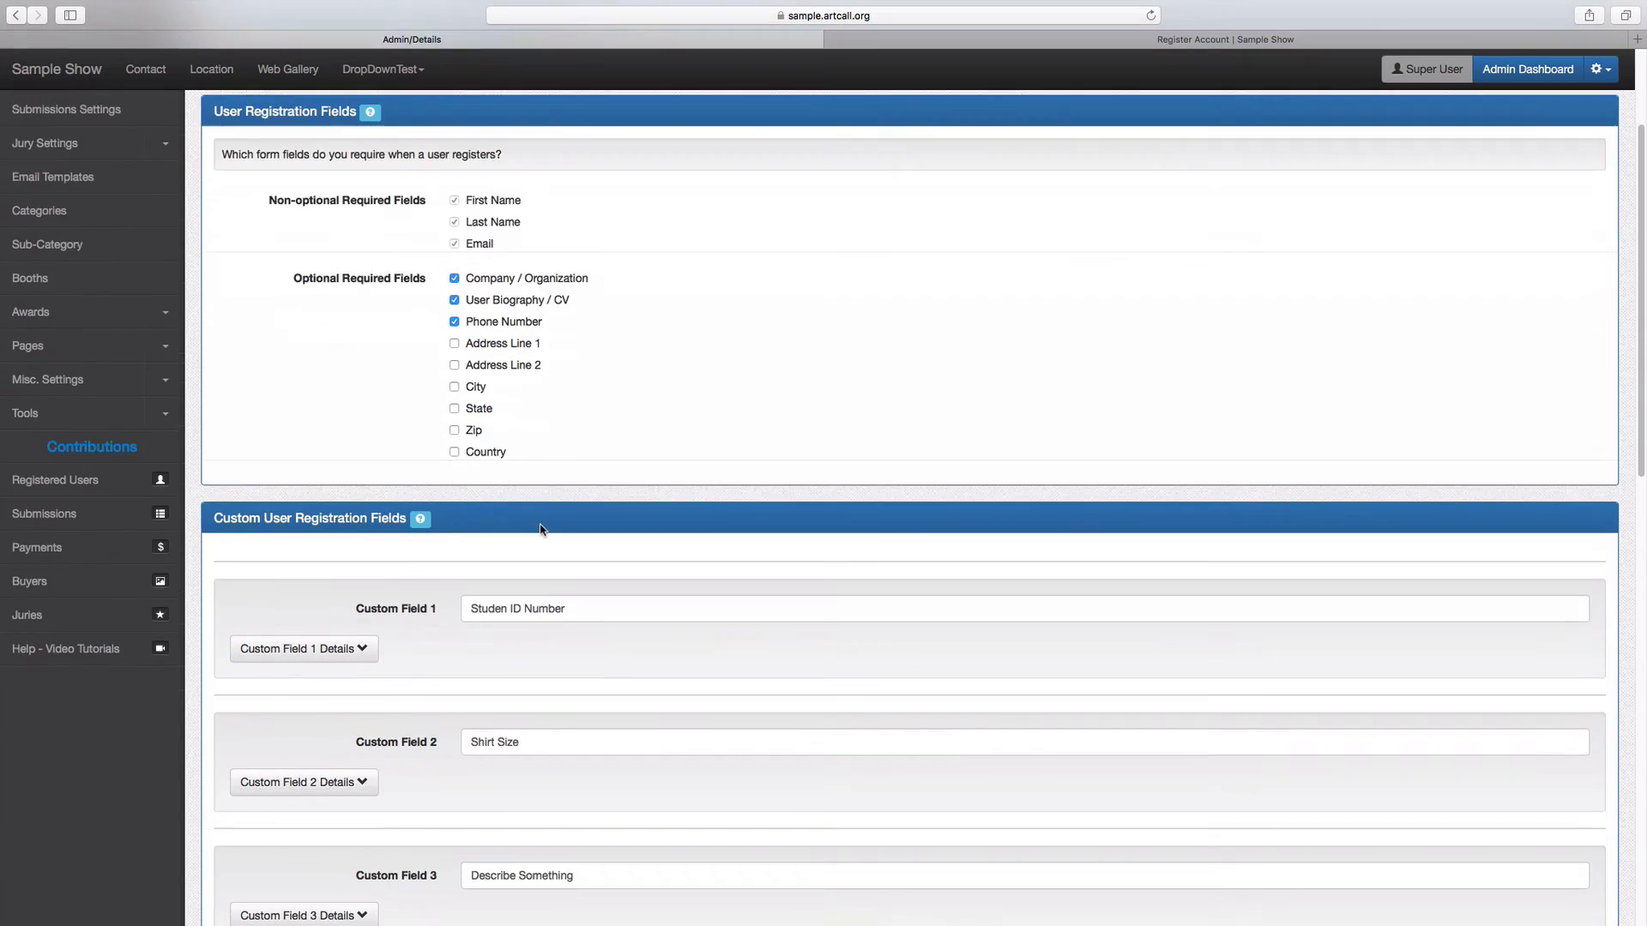
scroll(404, 673, "down", 2)
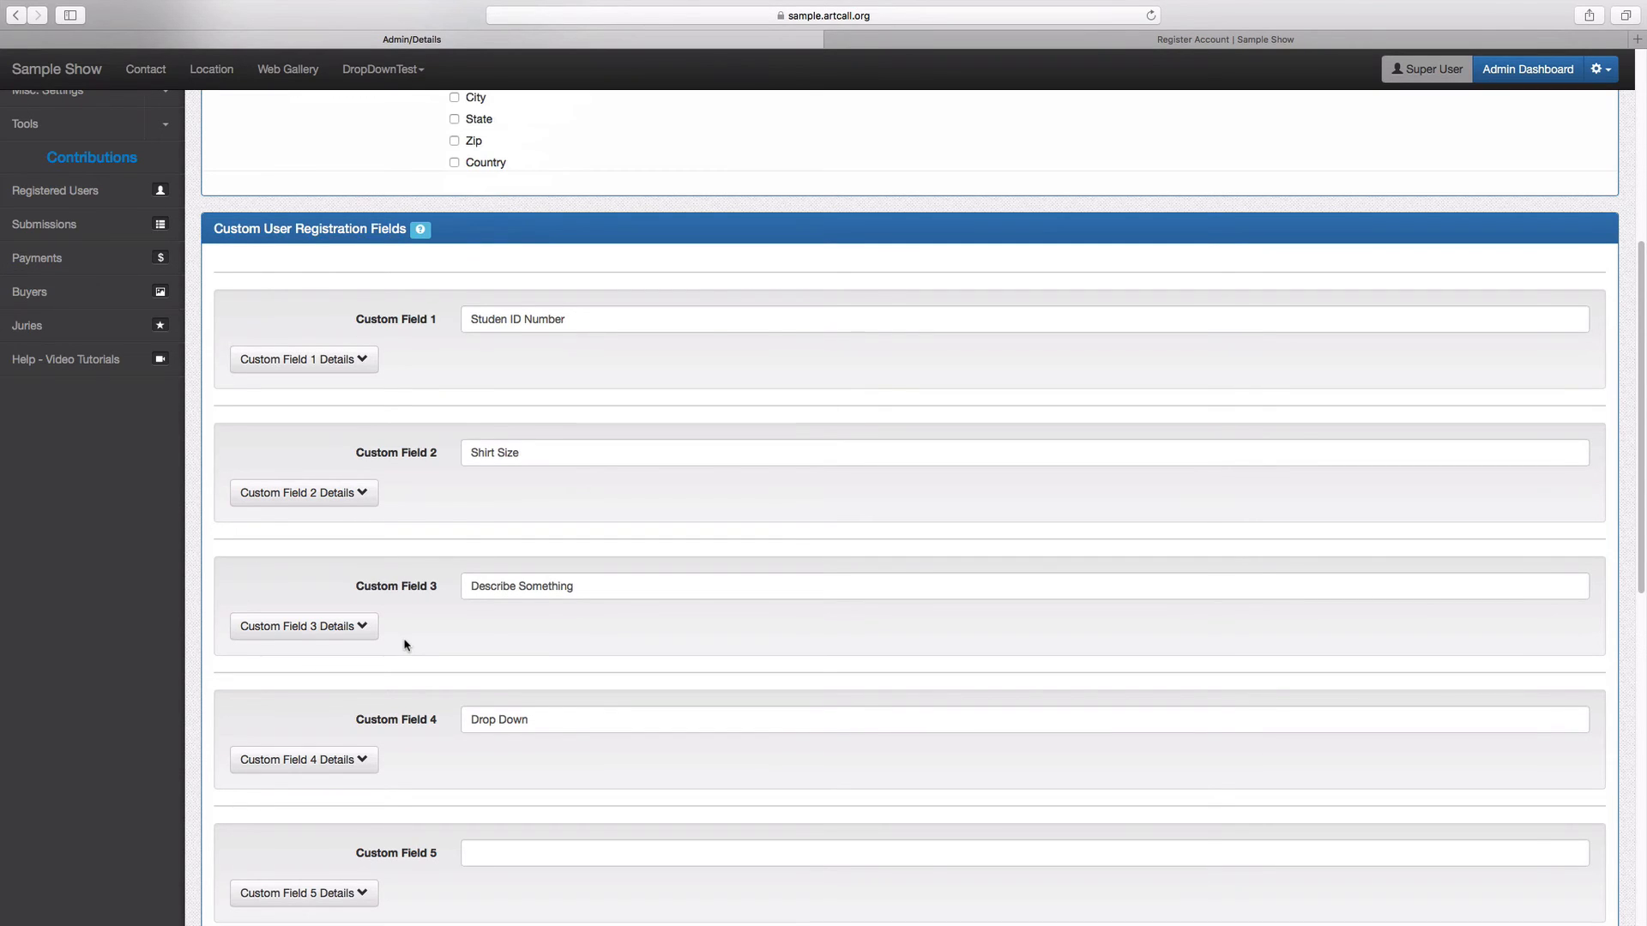
scroll(406, 645, "down", 2)
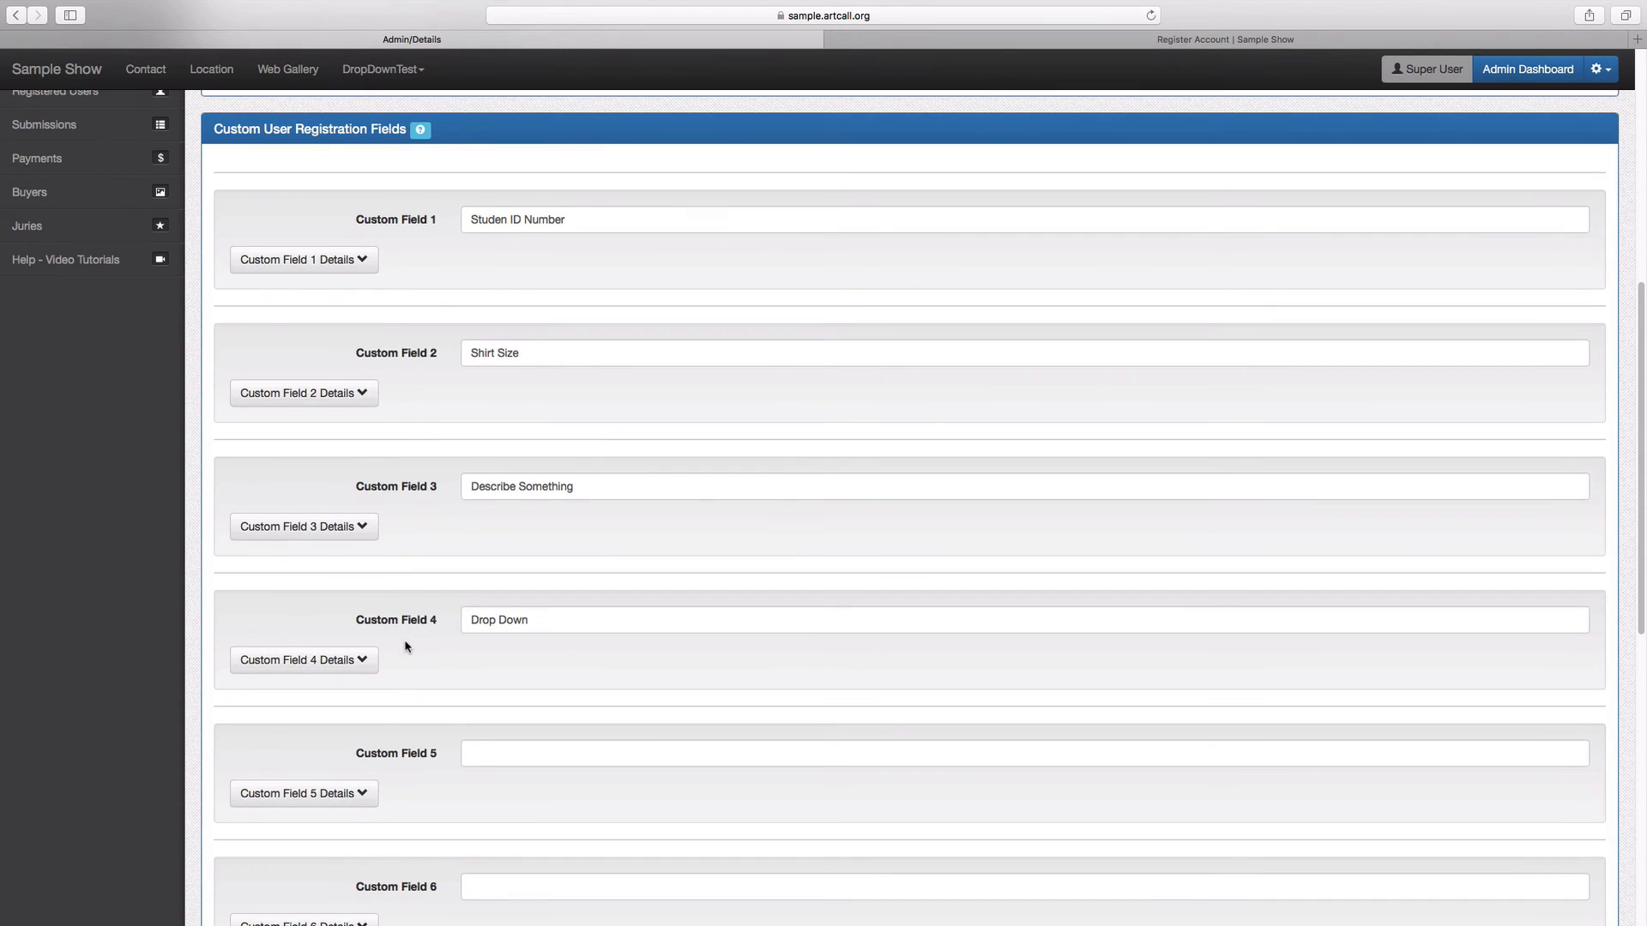